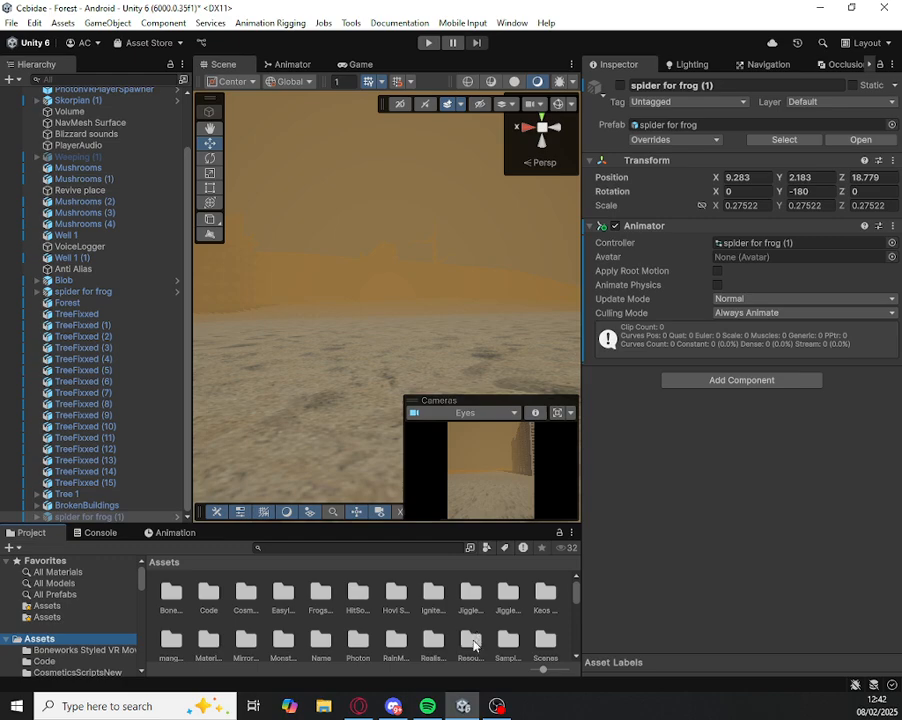
# Step: Look for the spider model in the project assets, browsing the Resources/Models folder
pyautogui.click(367, 547)
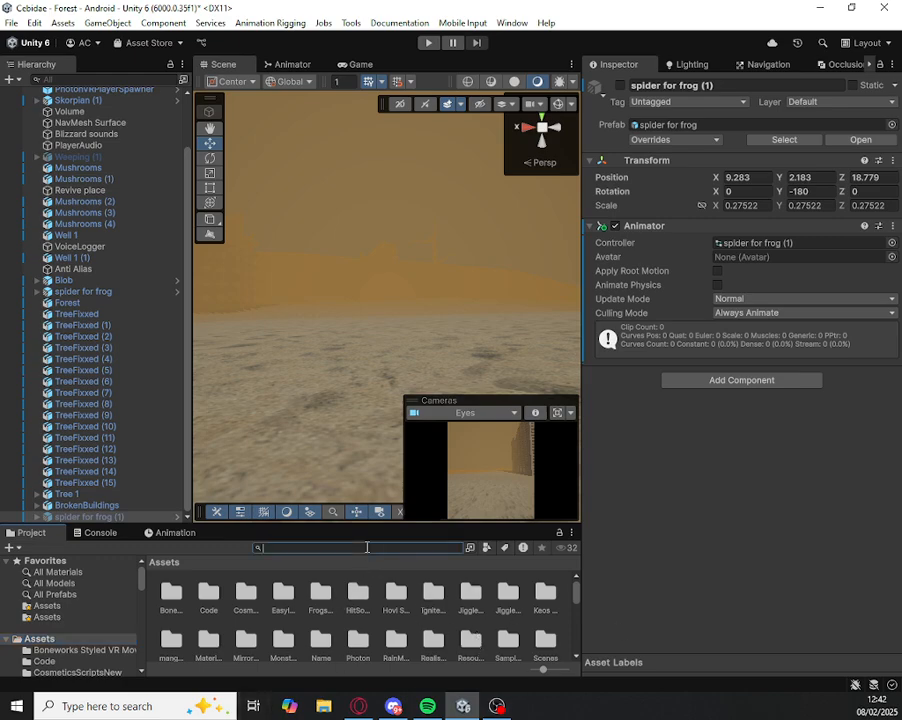
pyautogui.write('model')
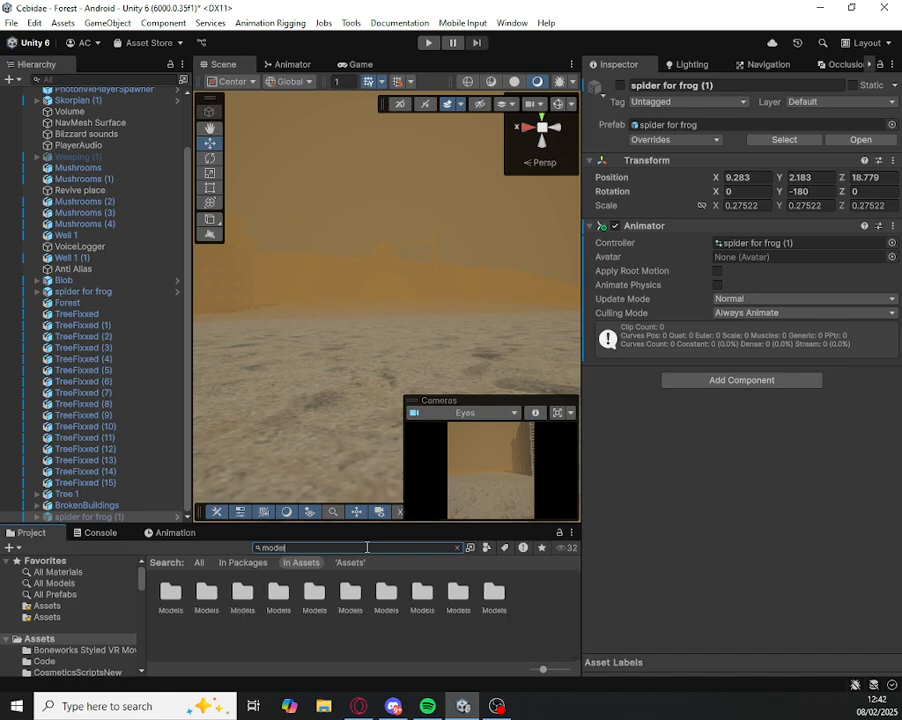
pyautogui.click(458, 547)
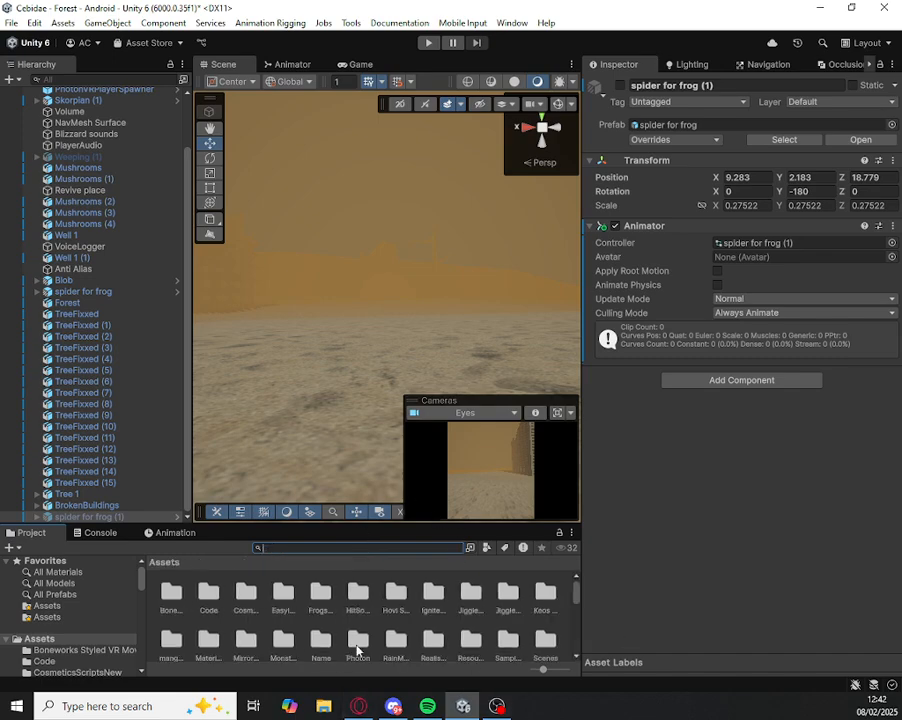
pyautogui.scroll(-2, 371, 610)
pyautogui.scroll(2, 375, 611)
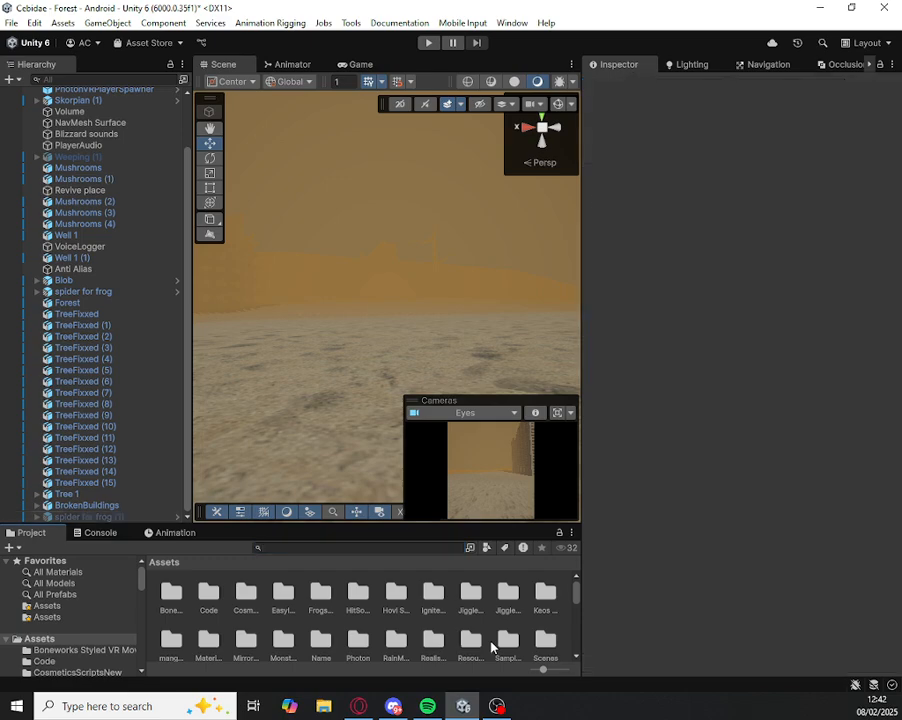
pyautogui.doubleClick(478, 646)
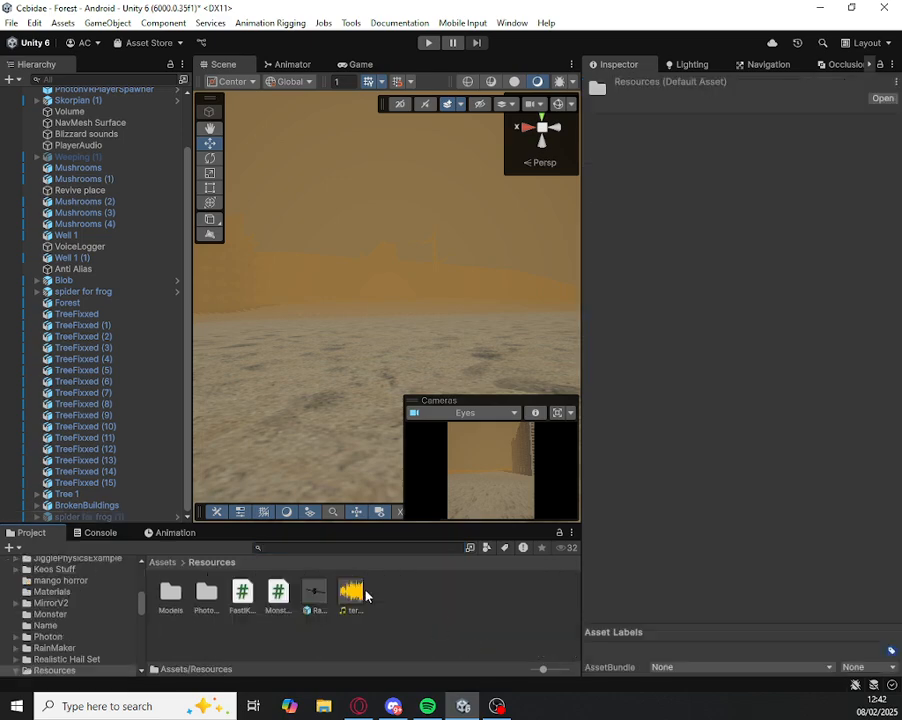
pyautogui.doubleClick(171, 595)
pyautogui.scroll(-3, 370, 640)
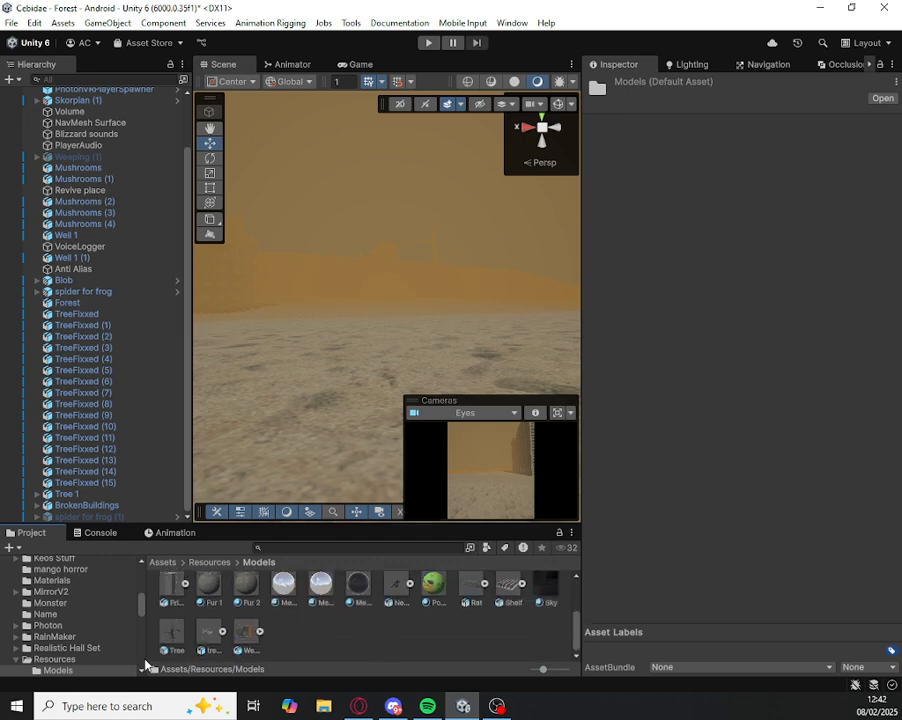
pyautogui.scroll(5, 521, 611)
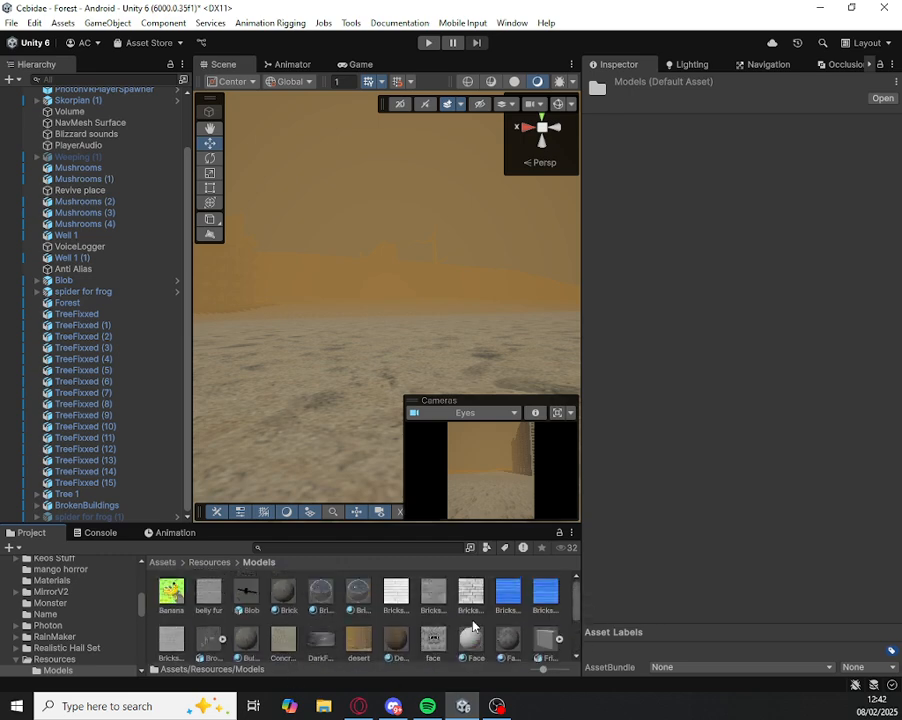
pyautogui.scroll(-4, 473, 627)
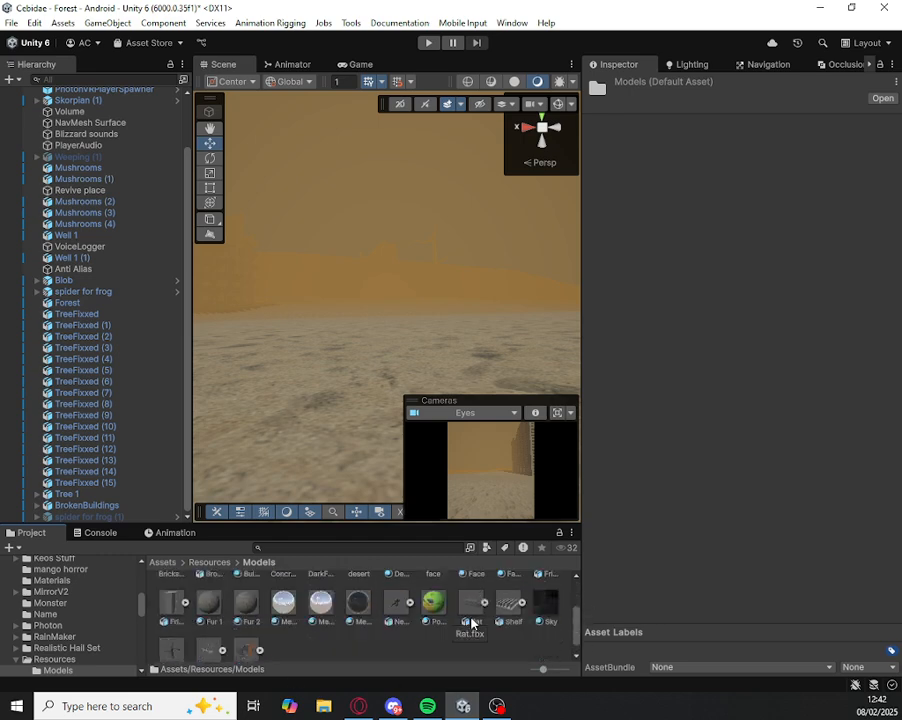
pyautogui.scroll(4, 467, 614)
# Step: Search the project assets for "spider" and place the spider for frog model in the Forest scene, standing above the sand
pyautogui.click(362, 546)
pyautogui.write('spider')
pyautogui.moveTo(279, 597); pyautogui.dragTo(362, 356)
pyautogui.moveTo(412, 320); pyautogui.dragTo(415, 168)
pyautogui.press('s')
pyautogui.moveTo(408, 228); pyautogui.dragTo(406, 181, button='right')
pyautogui.press('w')
pyautogui.scroll(3, 185, 95)
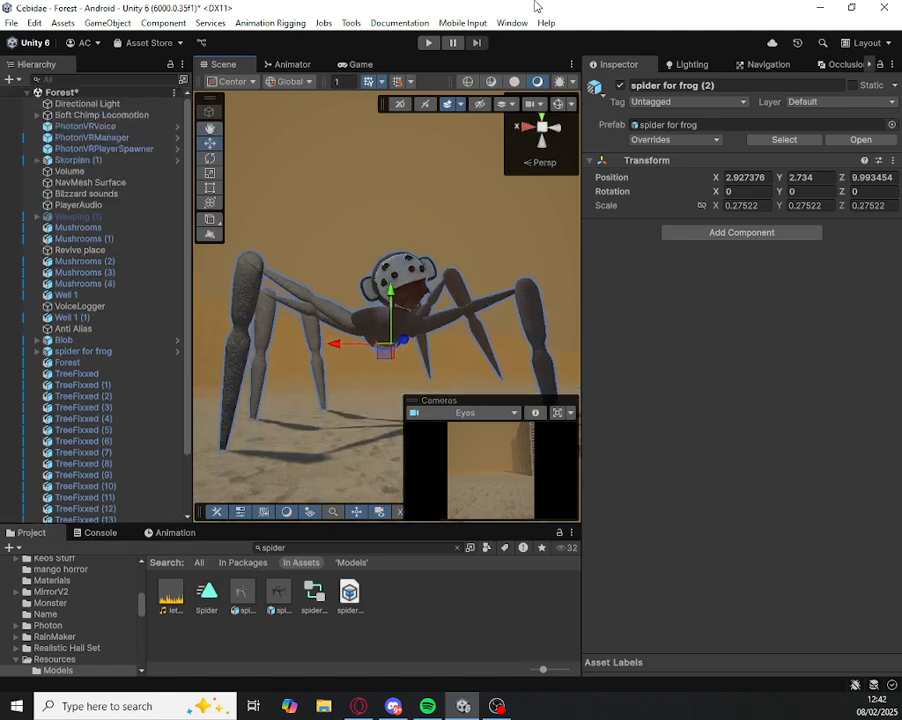
# Step: Run the game, watch the existing spider for frog move in the Scene view, and stop the game
pyautogui.click(428, 42)
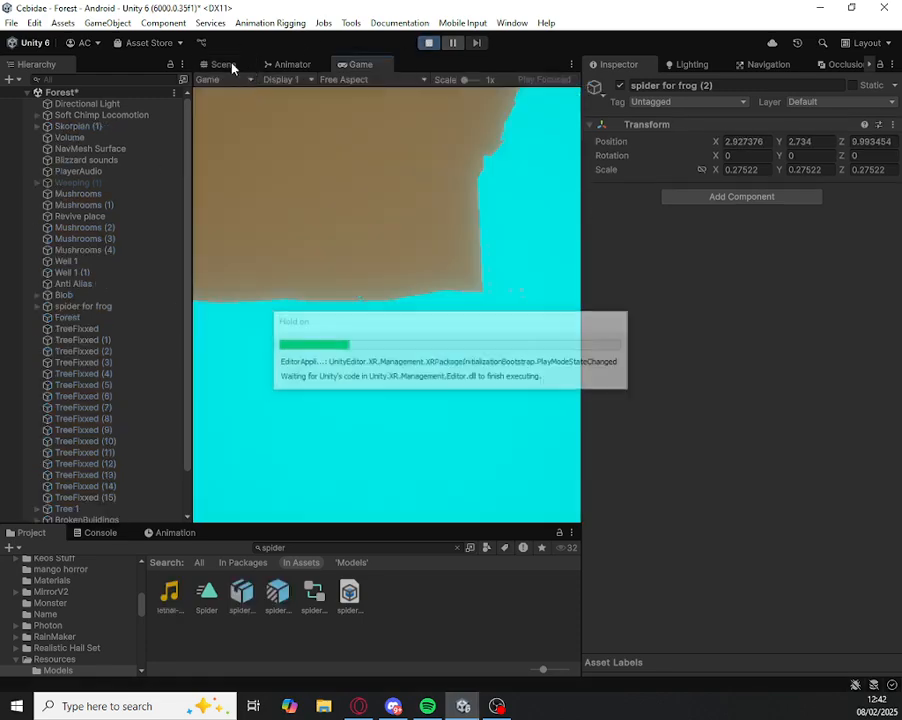
pyautogui.click(226, 65)
pyautogui.click(91, 116)
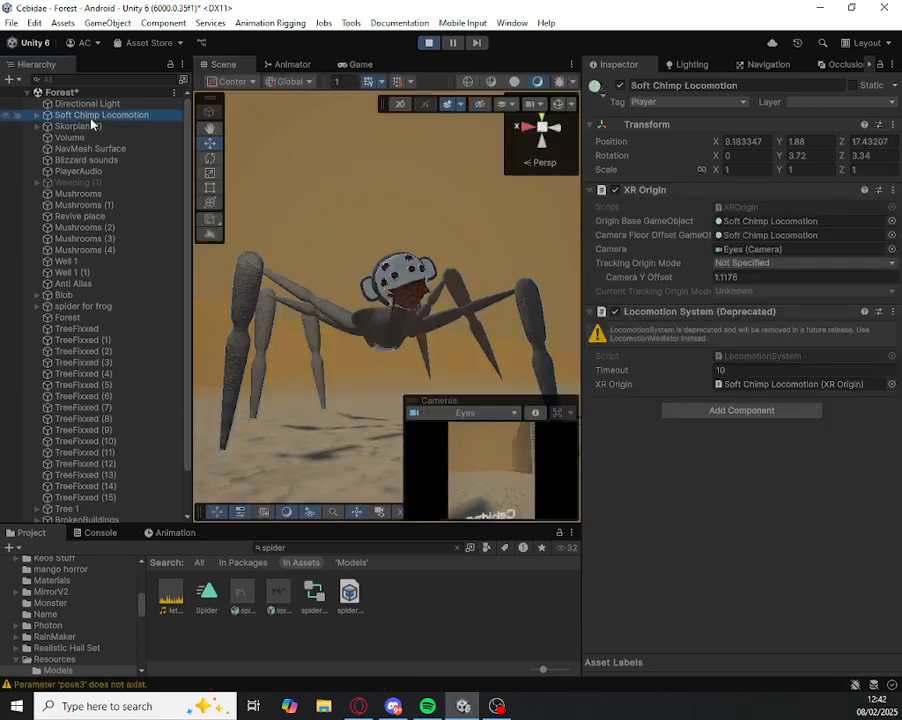
pyautogui.scroll(-3, 70, 390)
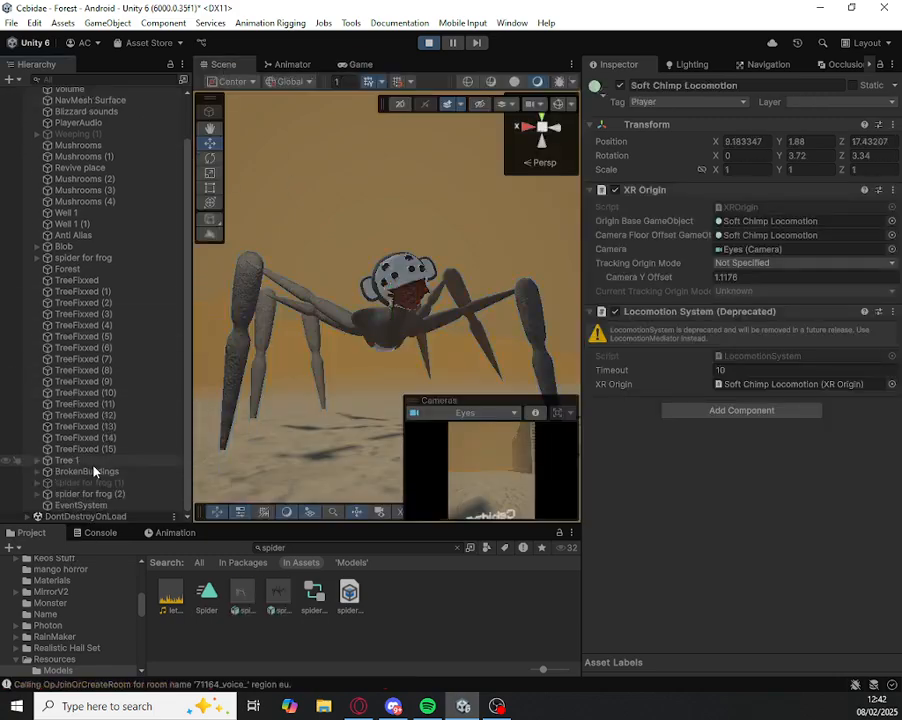
pyautogui.doubleClick(83, 258)
pyautogui.moveTo(292, 337); pyautogui.dragTo(411, 312, button='right')
pyautogui.click(430, 46)
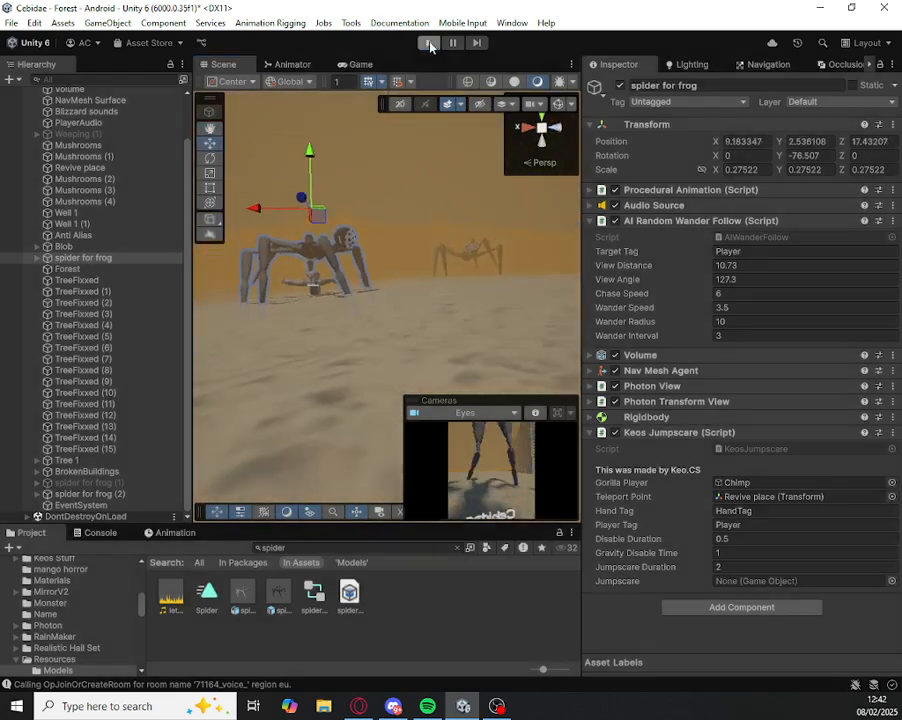
# Step: Select the newly placed spider for frog (2) in the scene and clear the console messages
pyautogui.moveTo(346, 333); pyautogui.dragTo(508, 191, button='right')
pyautogui.press('w')
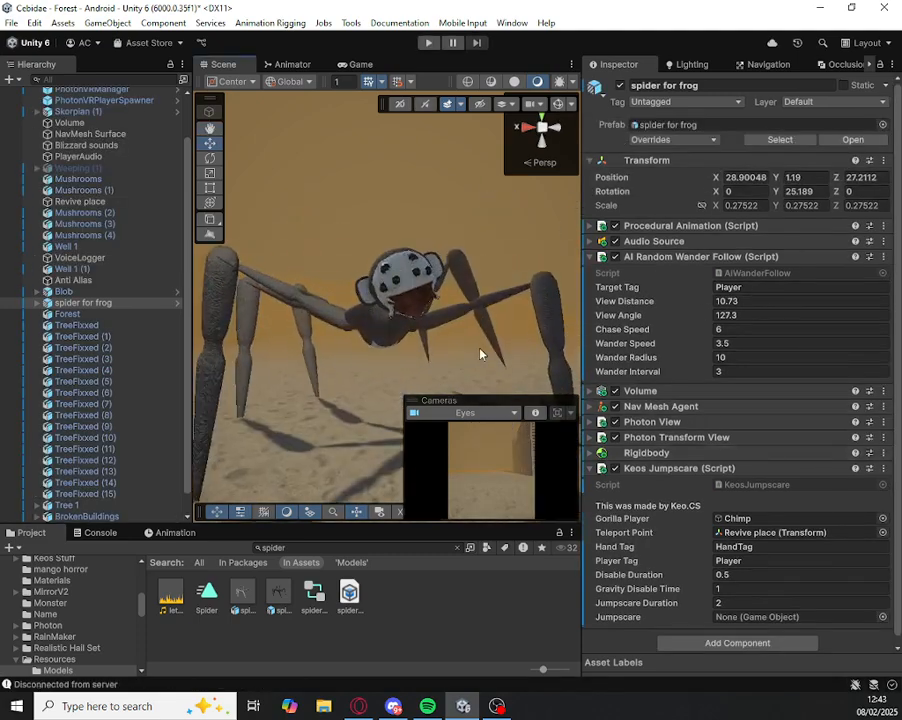
pyautogui.scroll(-1, 600, 438)
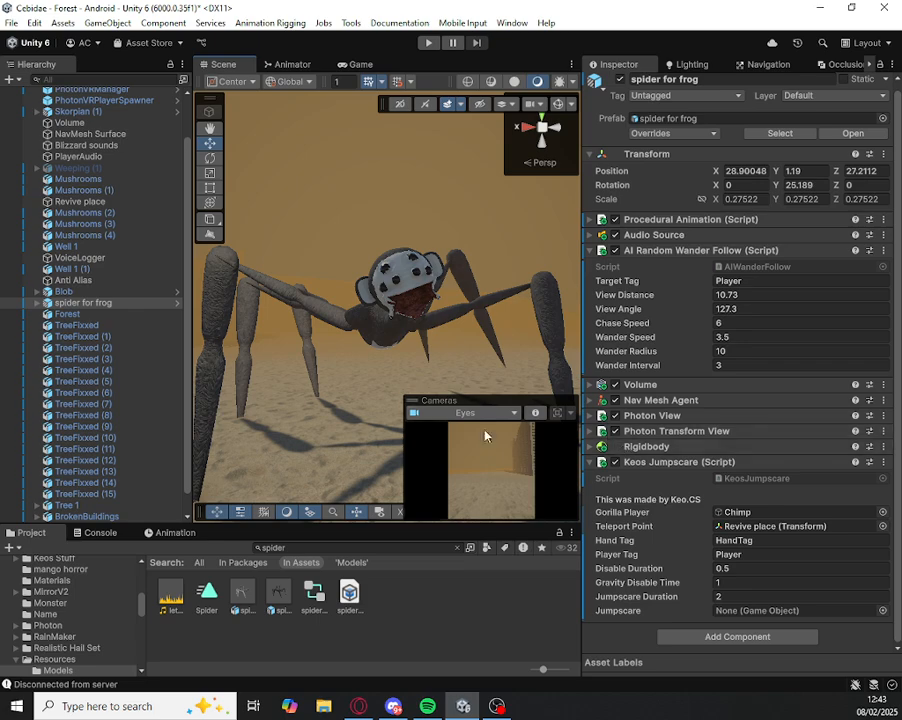
pyautogui.click(397, 316)
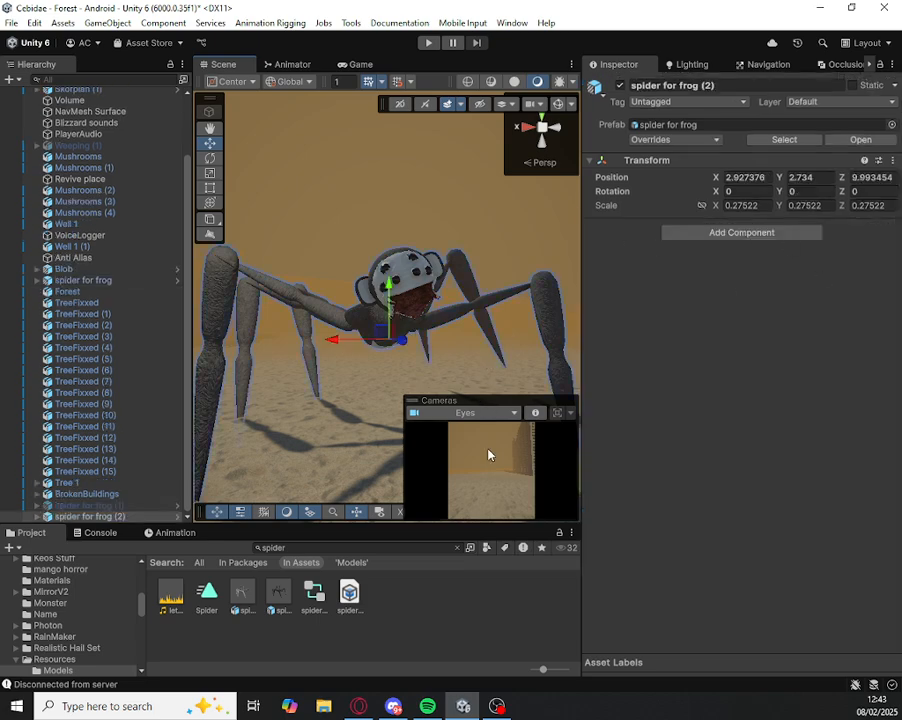
pyautogui.click(102, 533)
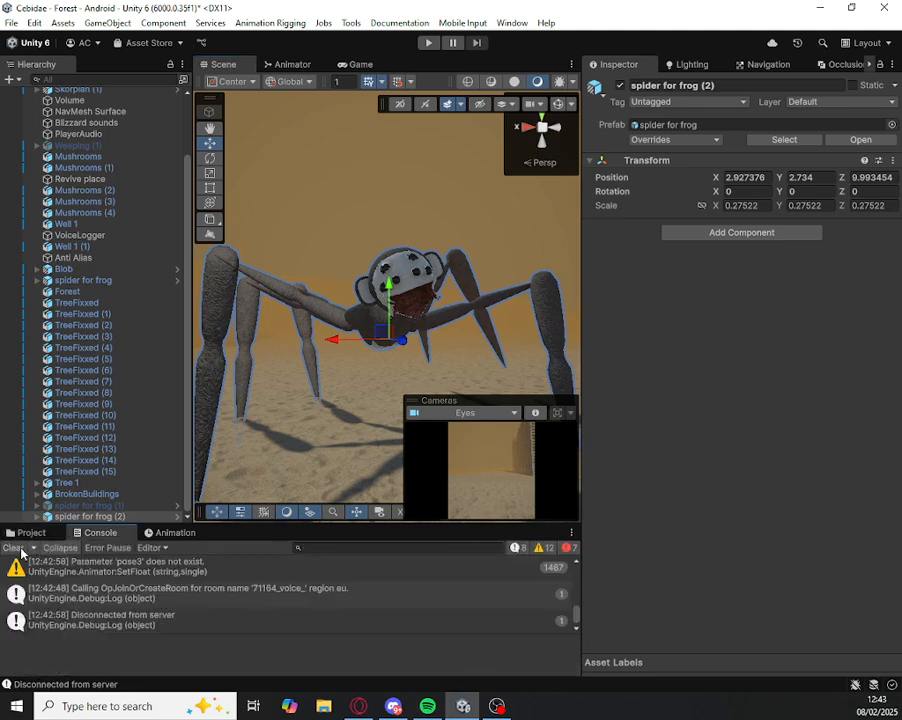
pyautogui.click(14, 547)
pyautogui.click(36, 533)
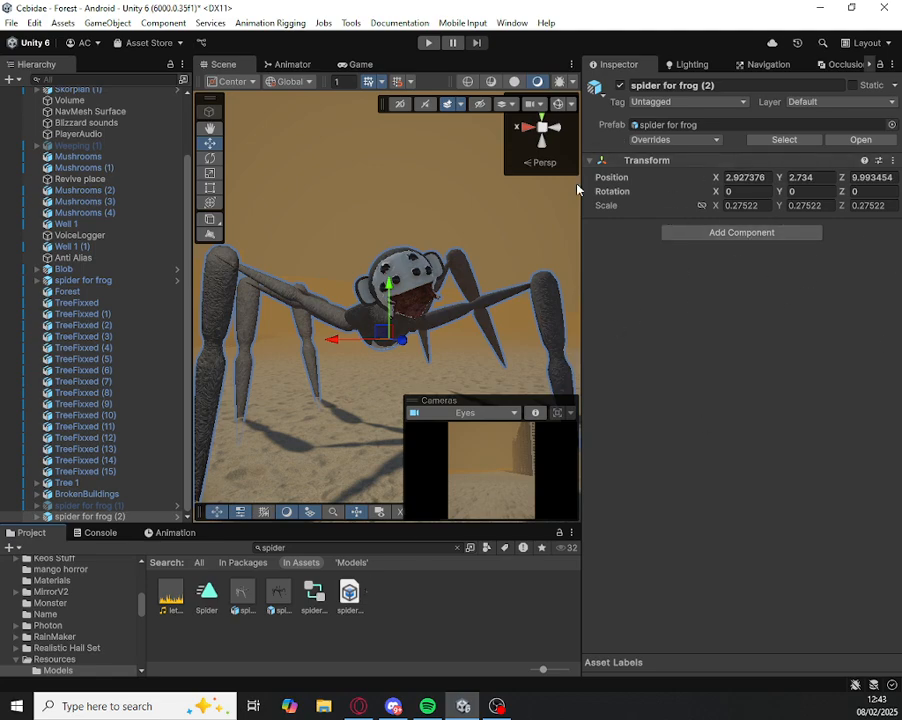
# Step: Switch to Discord, view the Cebidae server's Scripting and Unity Stuff channels, dismiss the Streamer Mode notice, and return to Unity
pyautogui.click(393, 706)
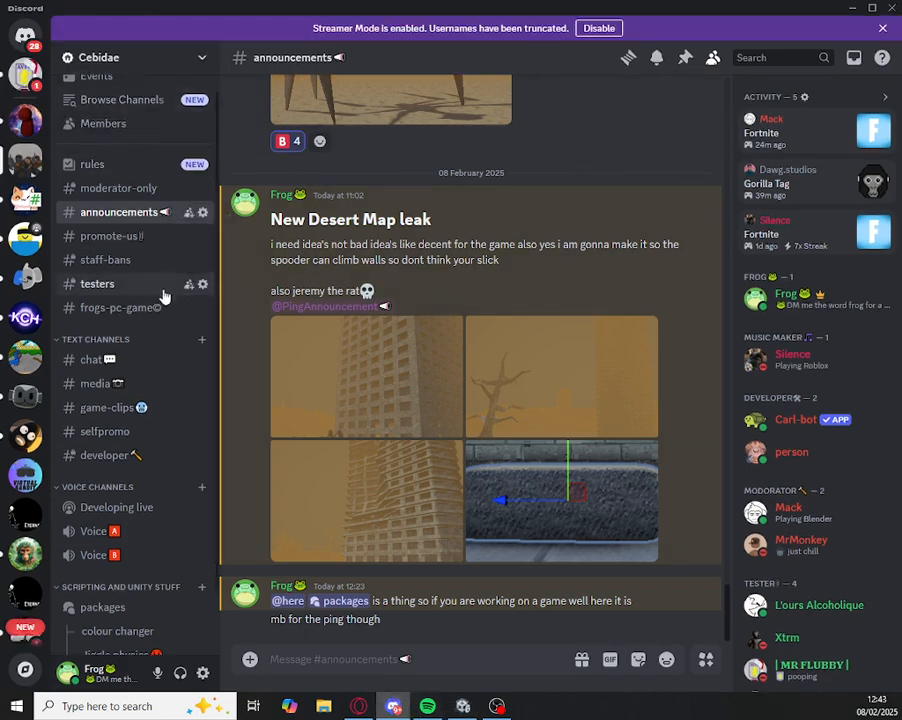
pyautogui.scroll(-2, 131, 392)
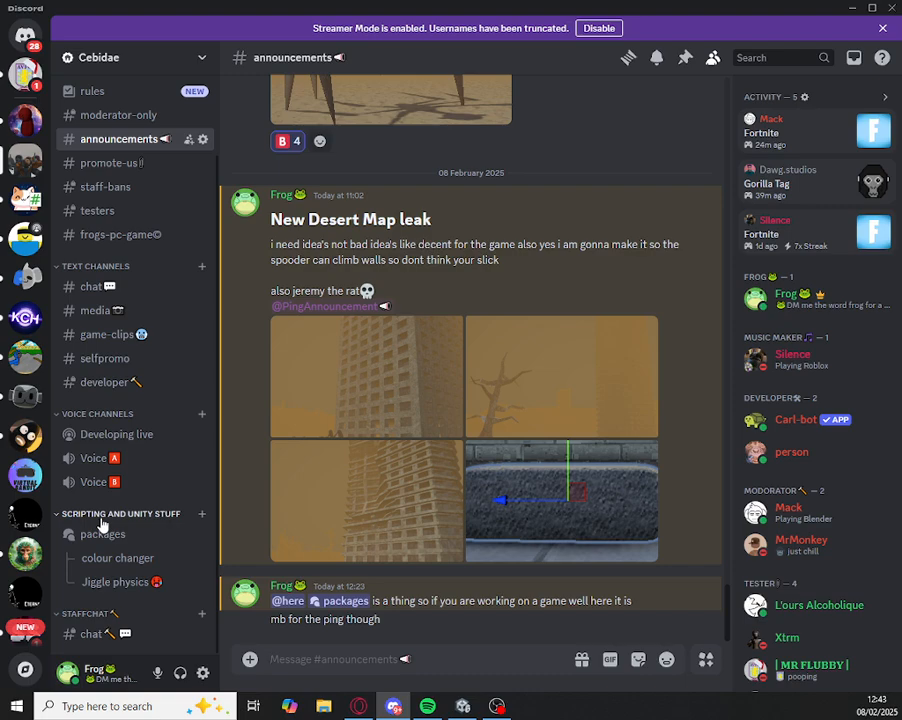
pyautogui.click(885, 29)
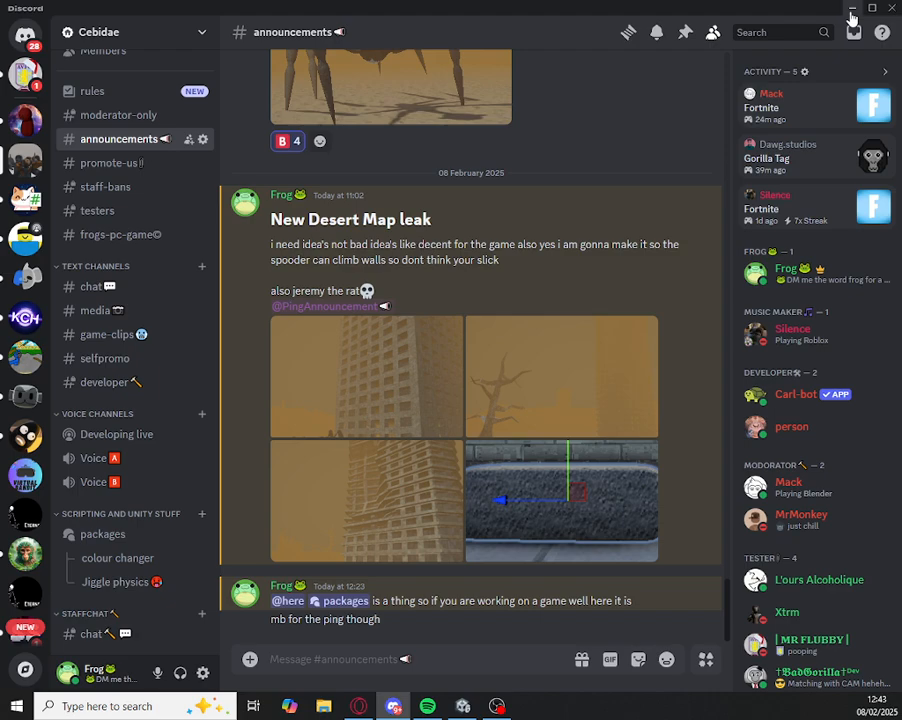
pyautogui.click(852, 10)
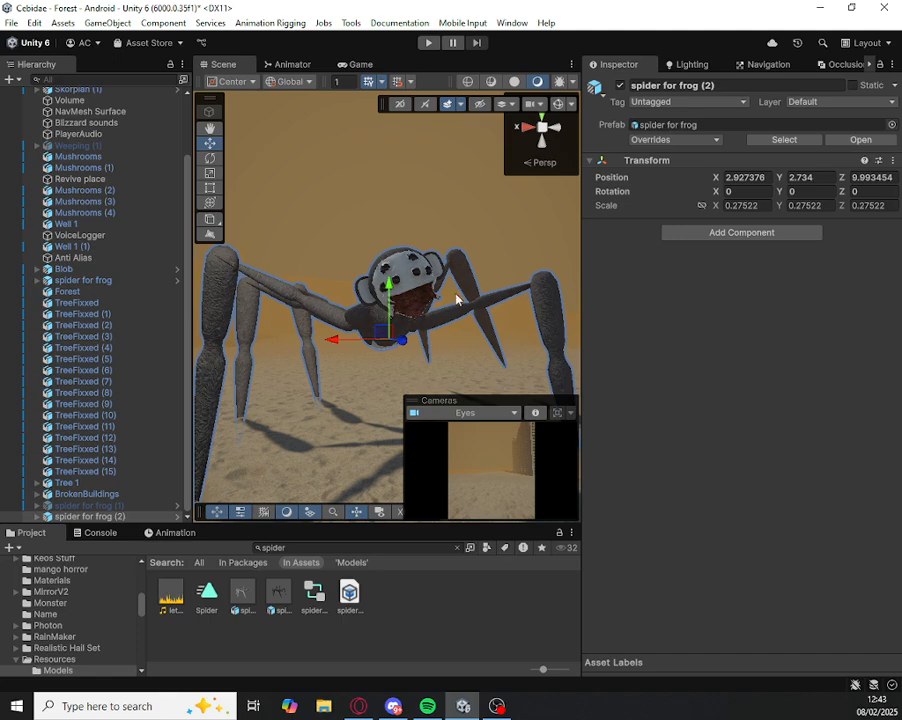
# Step: Add the AI Wander Follow script component to spider for frog (2)
pyautogui.click(784, 235)
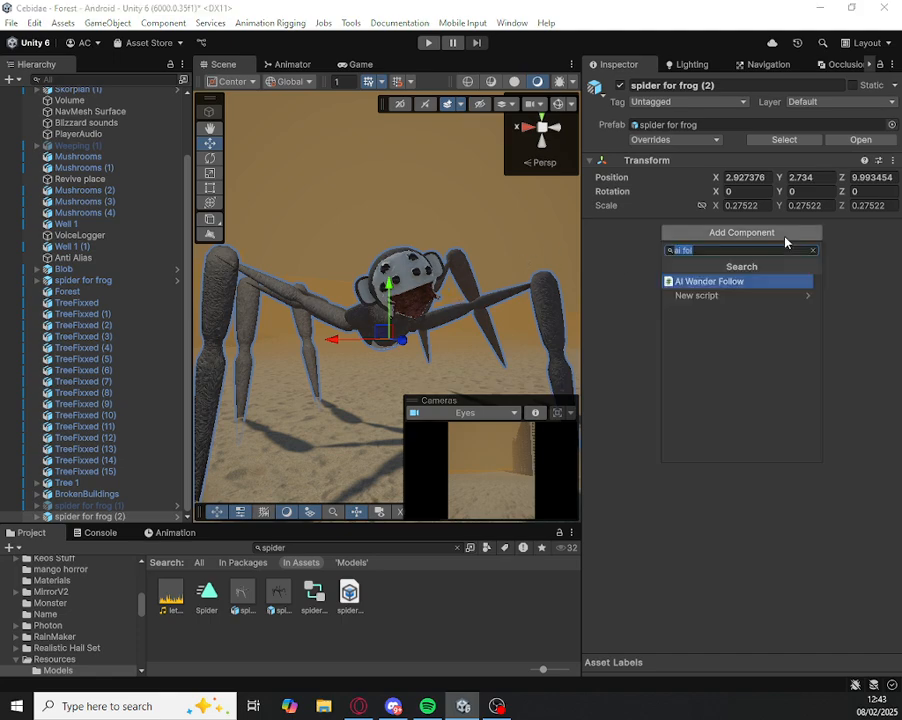
pyautogui.press('BackSpace')
pyautogui.write('fol')
pyautogui.press('Return')
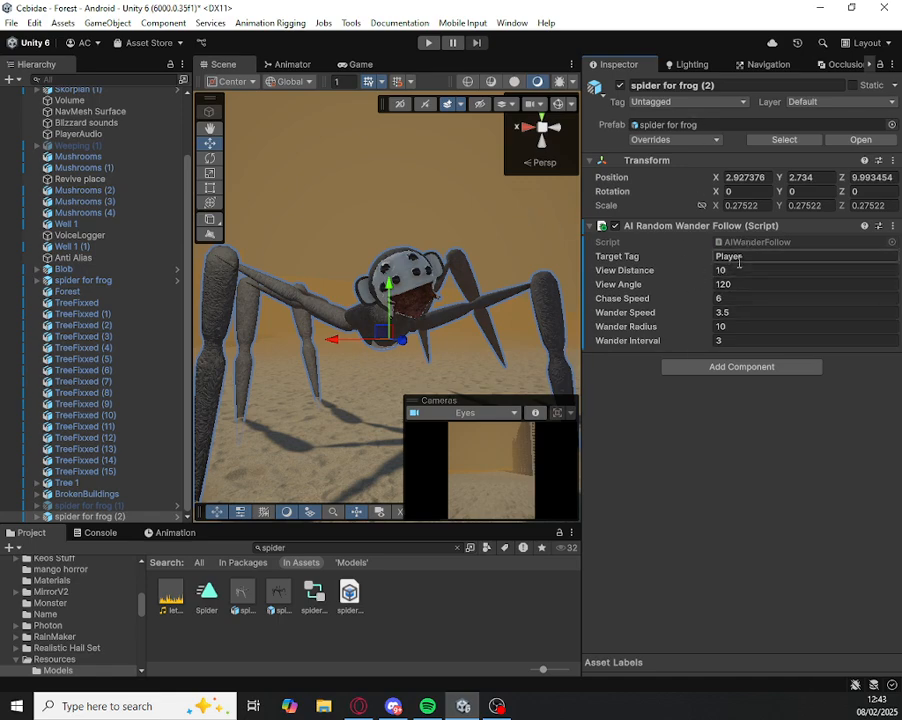
# Step: Add the Procedural Animation script component to spider for frog (2)
pyautogui.scroll(3, 10, 204)
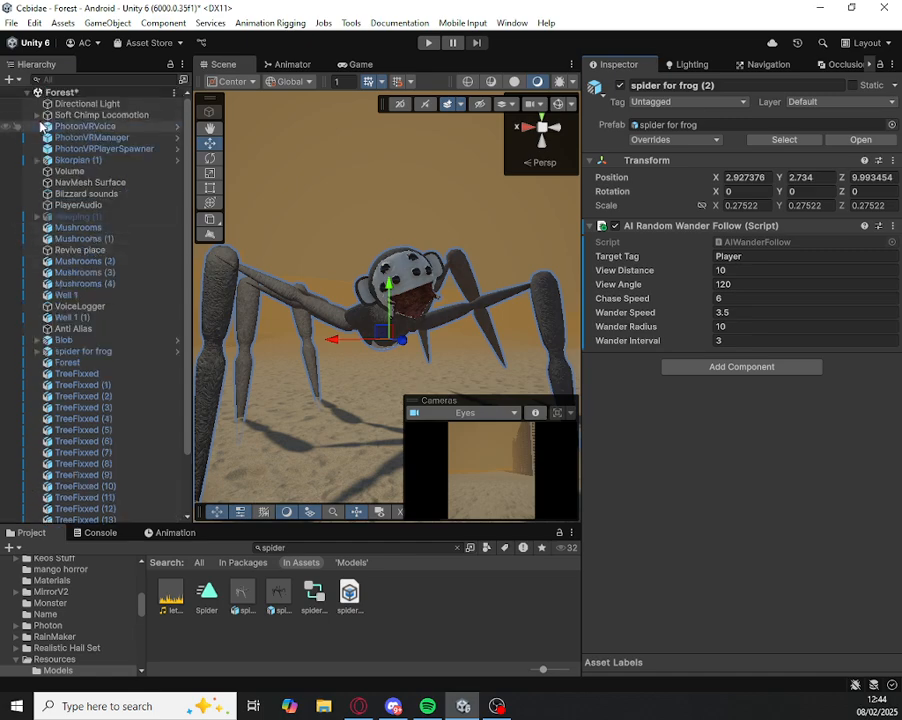
pyautogui.click(42, 127)
pyautogui.click(381, 296)
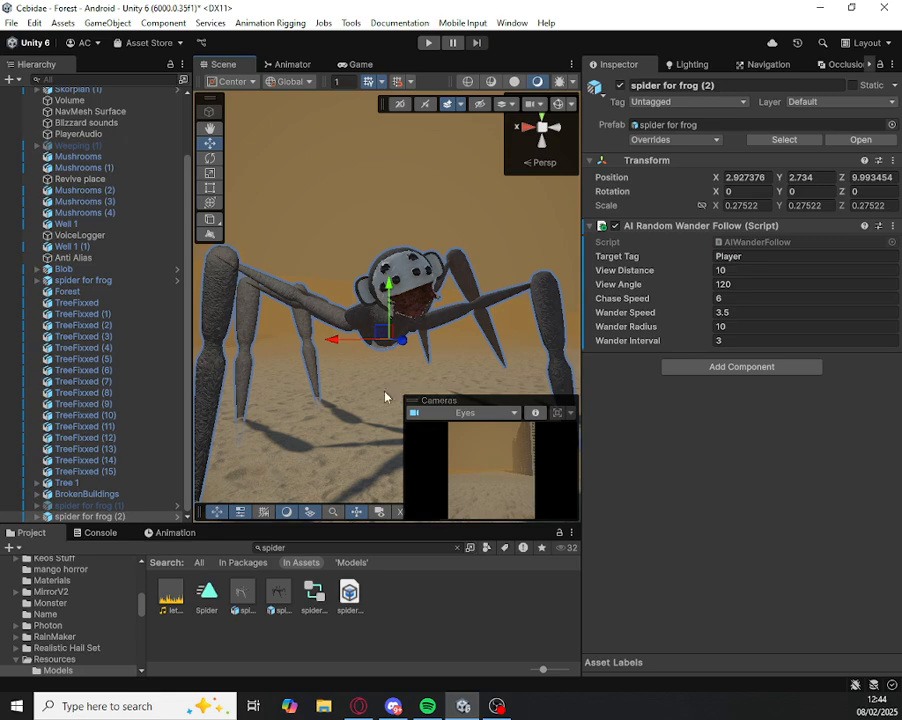
pyautogui.click(786, 366)
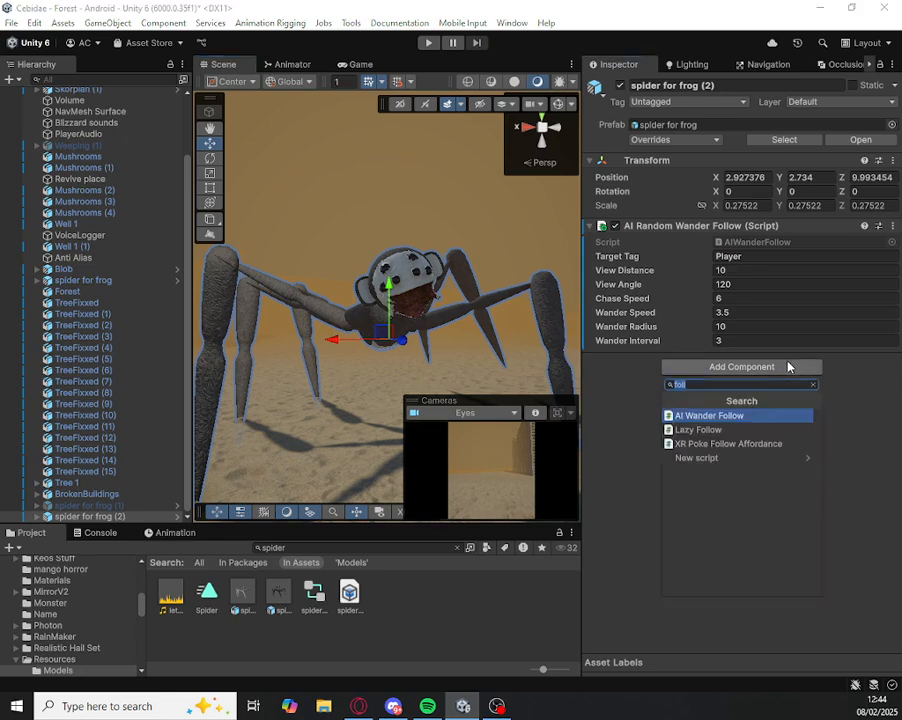
pyautogui.write('procedu')
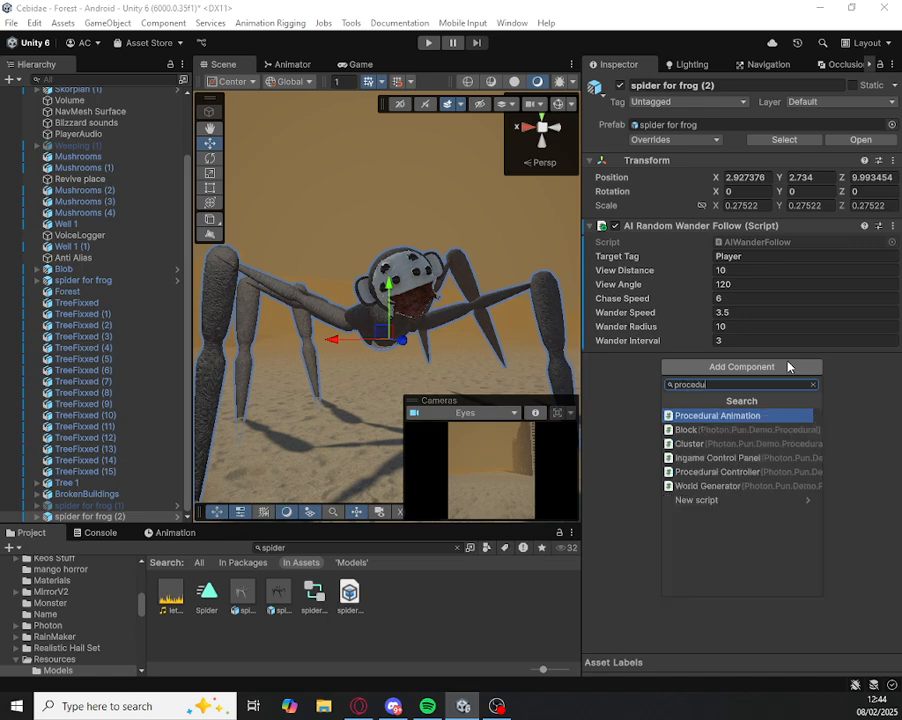
pyautogui.press('Return')
pyautogui.click(787, 362)
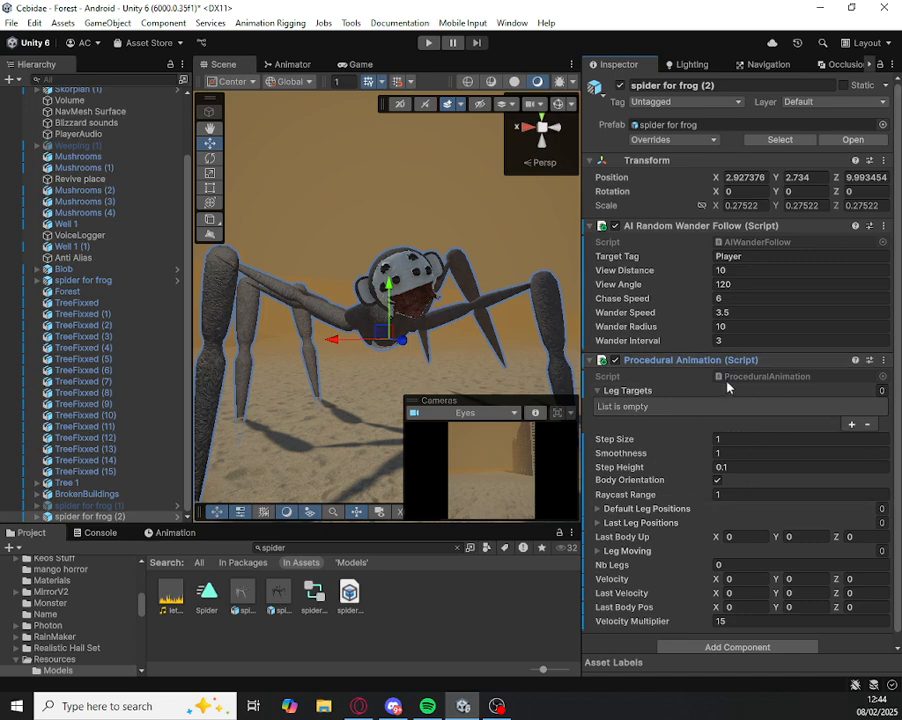
# Step: Examine the Procedural Animation leg targets and settings on the original spider for frog object
pyautogui.scroll(2, 307, 320)
pyautogui.scroll(3, 118, 192)
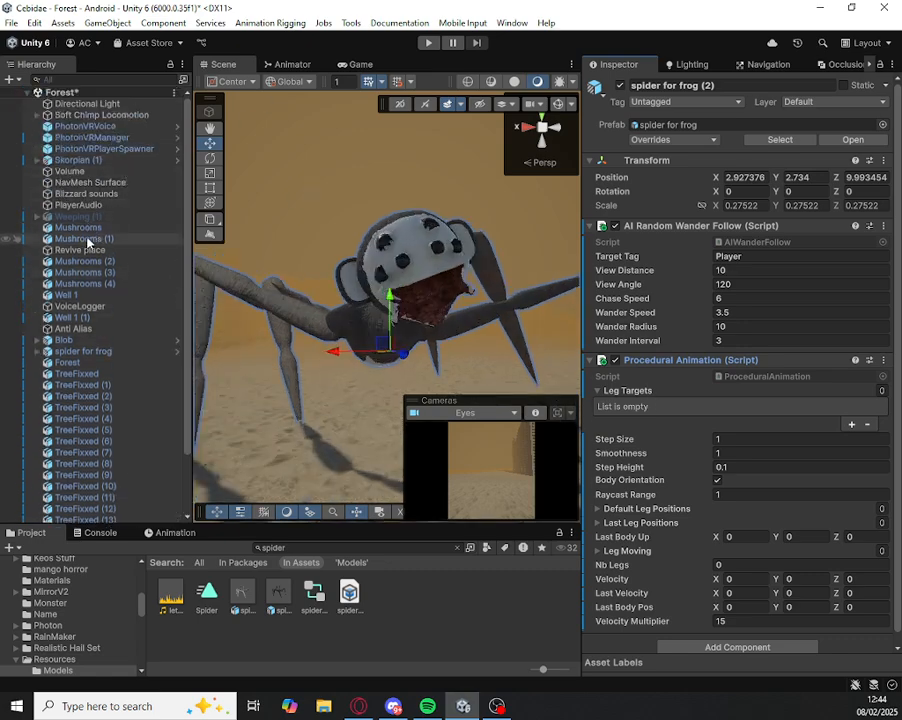
pyautogui.scroll(-3, 78, 310)
pyautogui.click(85, 290)
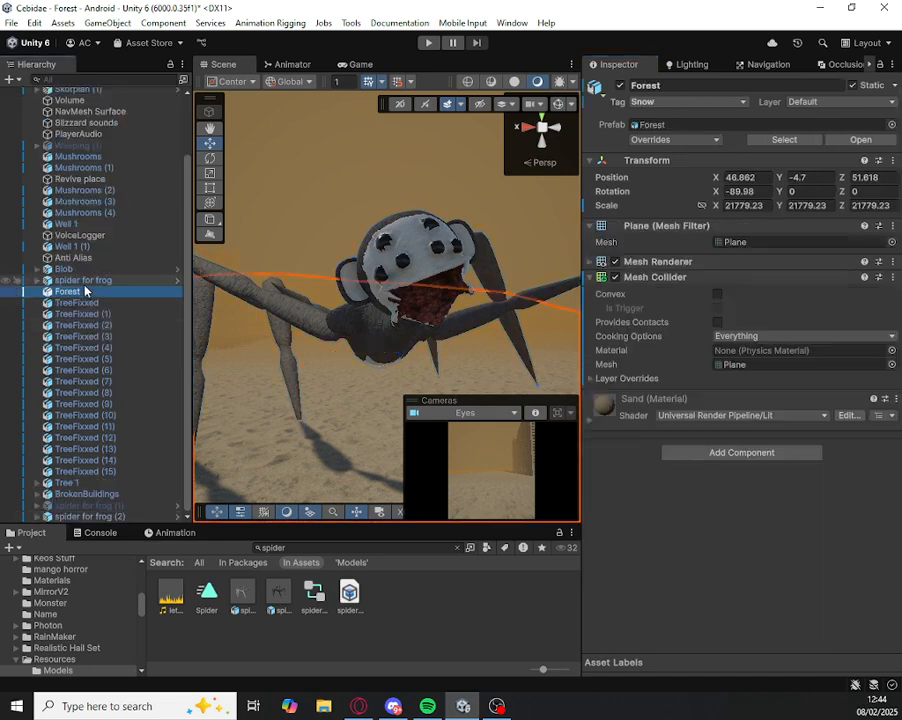
pyautogui.click(84, 280)
pyautogui.scroll(-2, 744, 470)
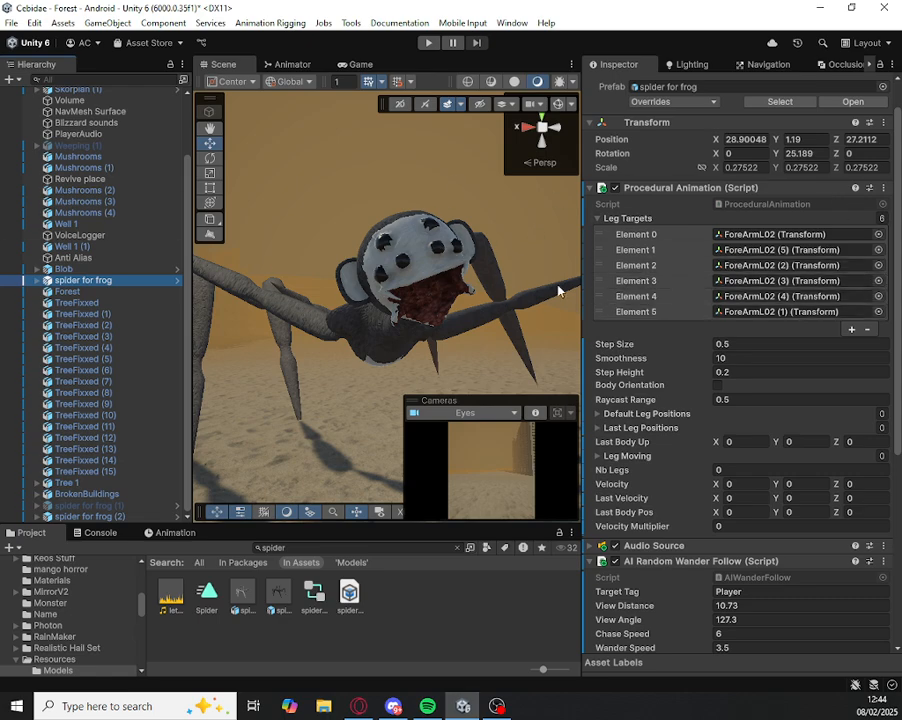
# Step: Create an empty child object under spider for frog (2)
pyautogui.click(458, 262)
pyautogui.moveTo(449, 298); pyautogui.dragTo(611, 303, button='right')
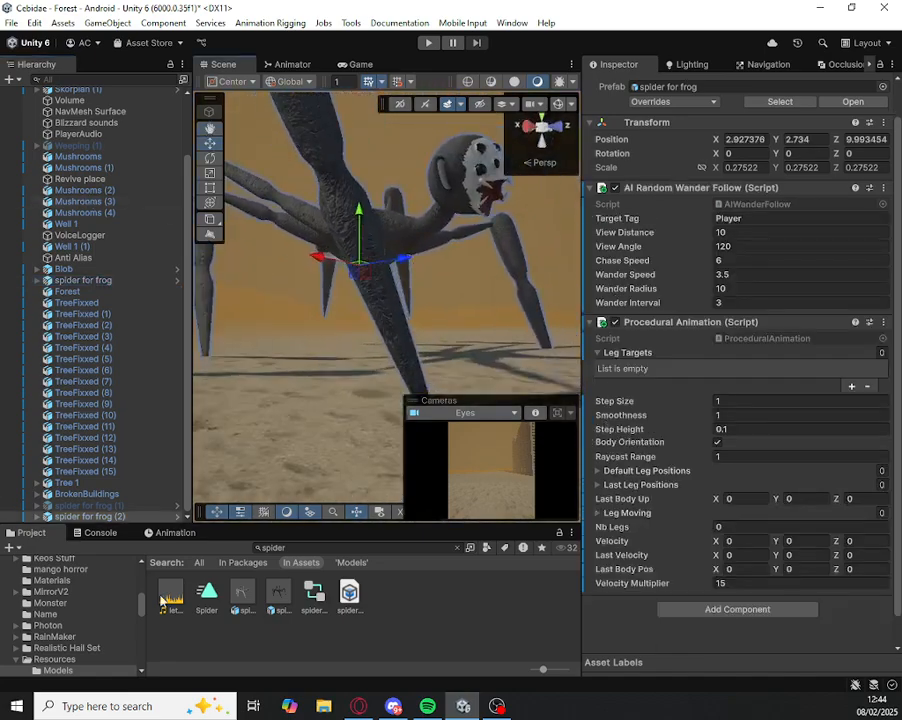
pyautogui.rightClick(101, 508)
pyautogui.rightClick(78, 516)
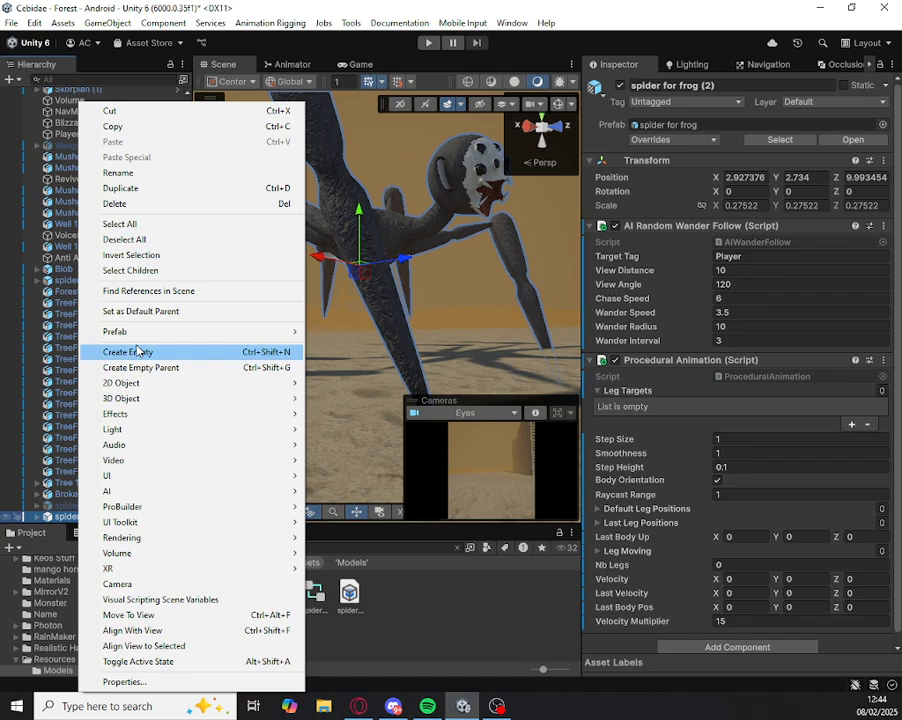
pyautogui.click(137, 351)
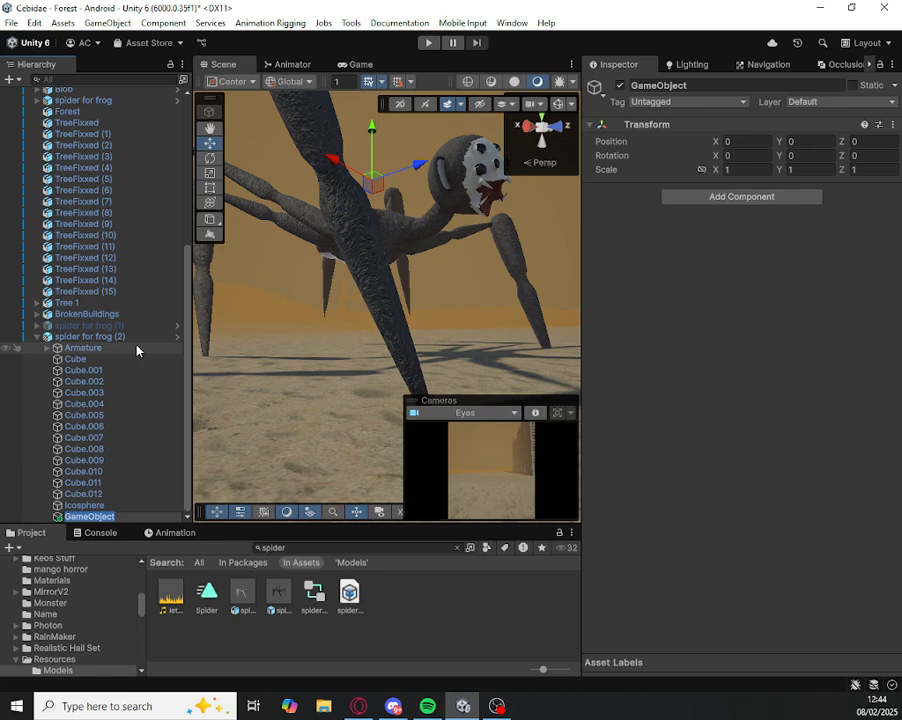
# Step: Rename the new empty object PA and create an empty child under it named TargetLeg
pyautogui.write('d')
pyautogui.press('Return')
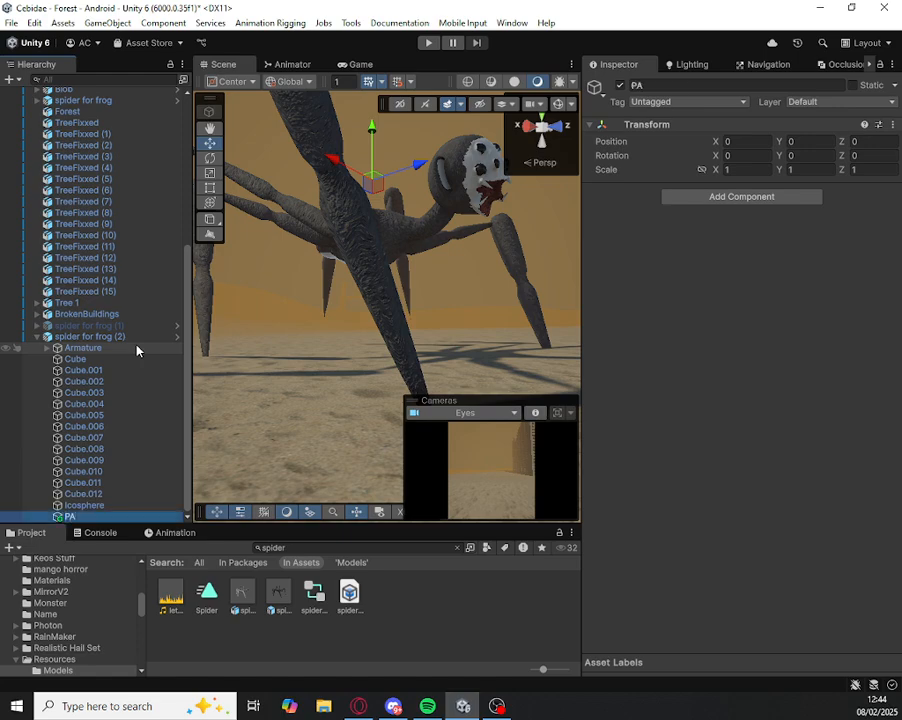
pyautogui.rightClick(80, 516)
pyautogui.click(152, 337)
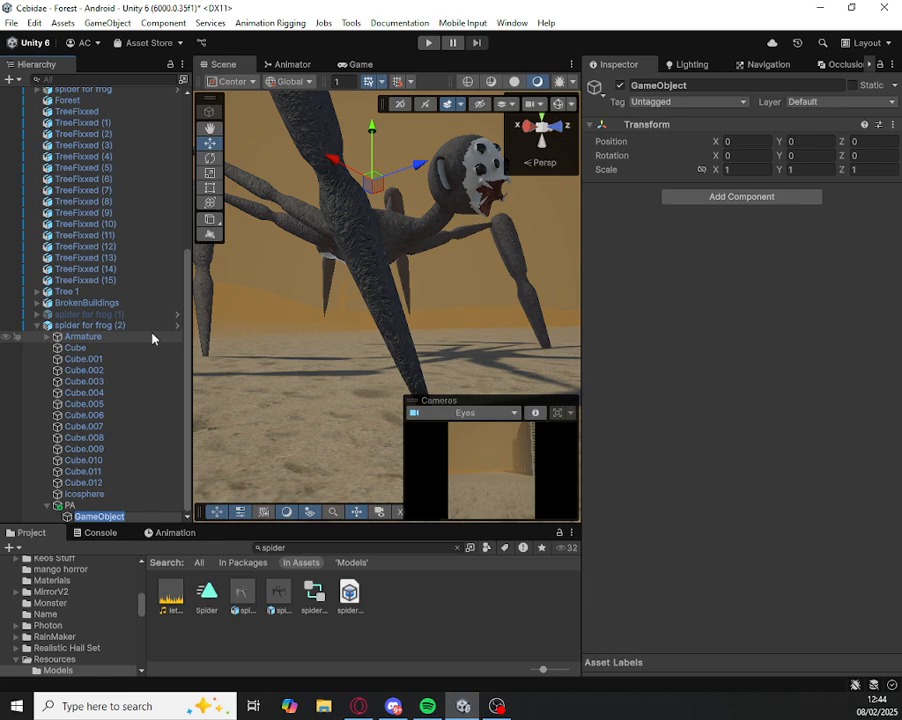
pyautogui.write('TargetLeg')
pyautogui.press('Return')
# Step: Position the TargetLeg object at the foot tip of one of the spider's legs
pyautogui.scroll(4, 110, 375)
pyautogui.scroll(-3, 100, 380)
pyautogui.click(92, 364)
pyautogui.scroll(-1, 148, 424)
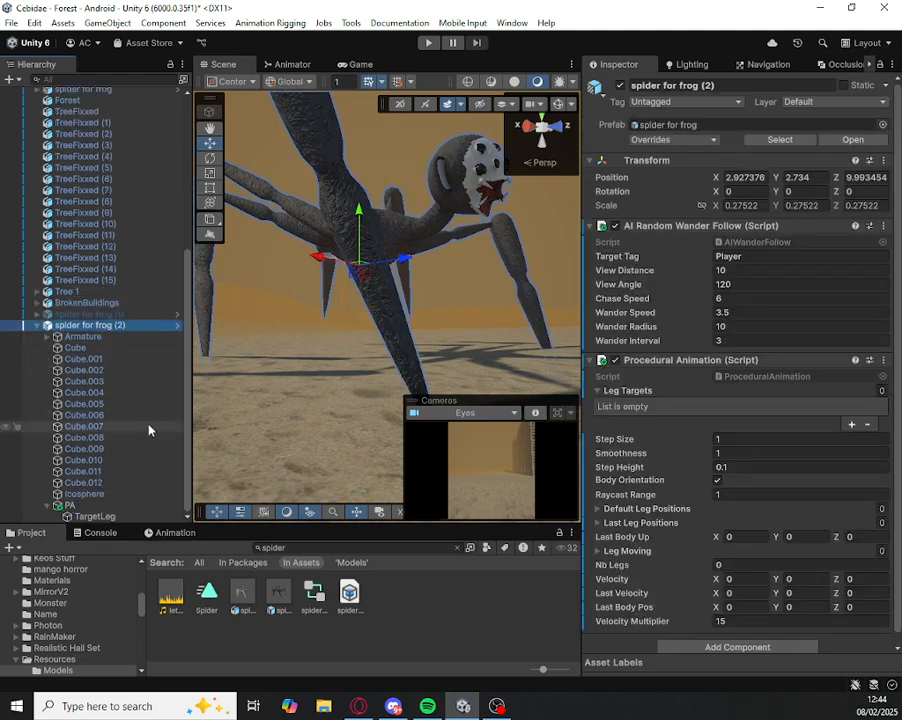
pyautogui.click(95, 516)
pyautogui.moveTo(340, 300); pyautogui.dragTo(386, 320, button='right')
pyautogui.moveTo(363, 137); pyautogui.dragTo(366, 397)
pyautogui.moveTo(366, 397); pyautogui.dragTo(116, 484, button='right')
pyautogui.moveTo(389, 308); pyautogui.dragTo(460, 302)
pyautogui.moveTo(460, 302); pyautogui.dragTo(815, 105, button='right')
pyautogui.moveTo(497, 304); pyautogui.dragTo(470, 306)
pyautogui.moveTo(405, 262); pyautogui.dragTo(403, 311)
pyautogui.moveTo(470, 354); pyautogui.dragTo(483, 354)
pyautogui.moveTo(483, 354); pyautogui.dragTo(313, 352, button='right')
pyautogui.press('s')
pyautogui.moveTo(345, 305); pyautogui.dragTo(417, 294, button='right')
pyautogui.scroll(2, 415, 305)
# Step: Add TargetLeg to the Leg Targets list of the Procedural Animation script on spider for frog (2)
pyautogui.click(484, 231)
pyautogui.click(425, 266)
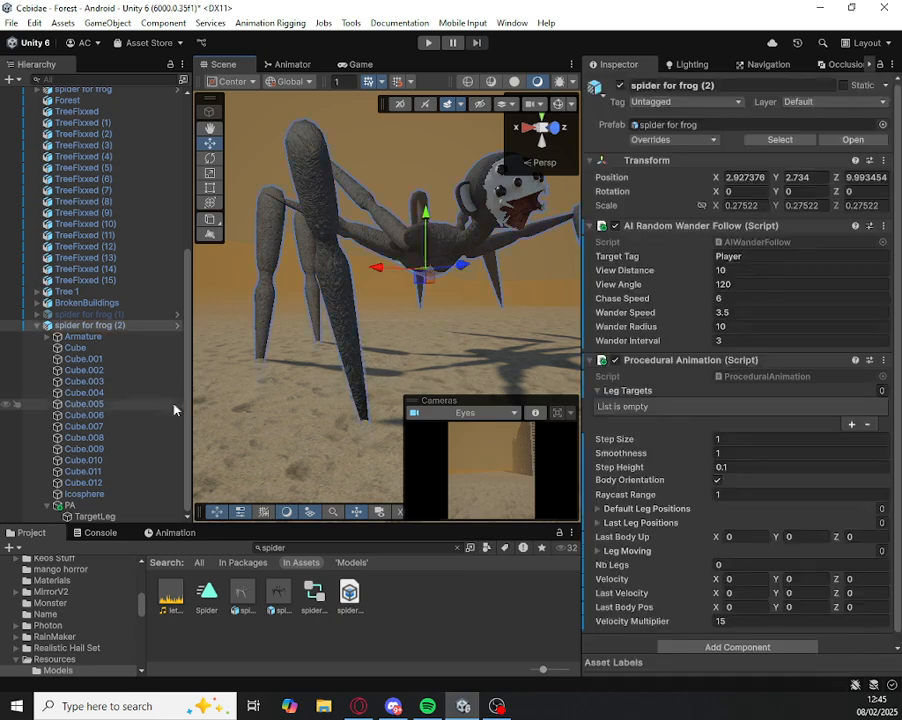
pyautogui.scroll(-1, 620, 367)
pyautogui.moveTo(95, 516); pyautogui.dragTo(640, 385)
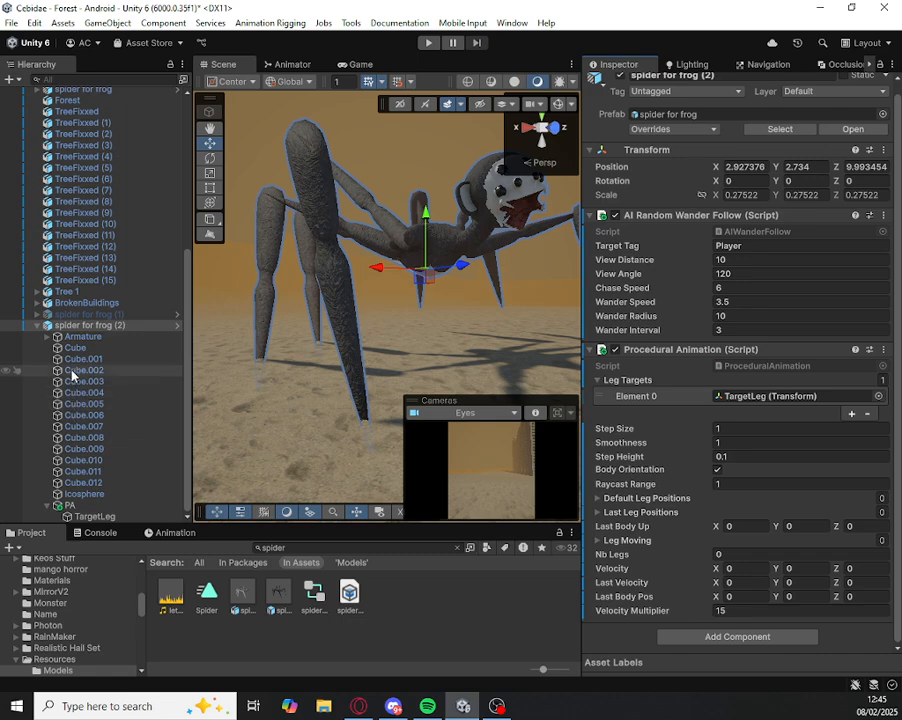
# Step: Examine the Body bones of the spider's Armature, following the BicepL, BicepL.001 and BicepL.002 chains to their forearm end bones
pyautogui.click(47, 337)
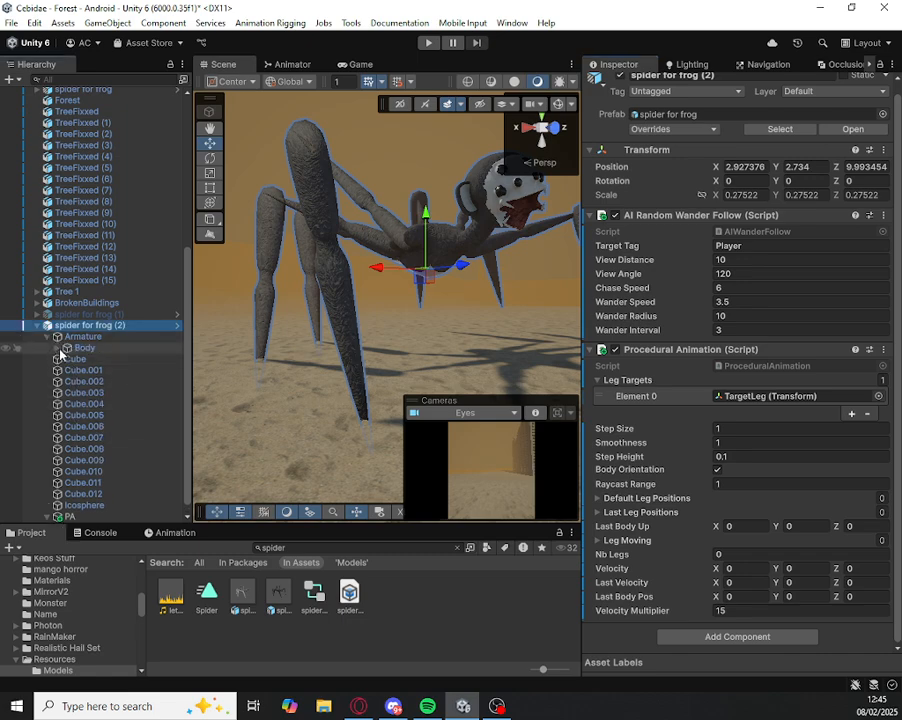
pyautogui.click(58, 349)
pyautogui.click(72, 362)
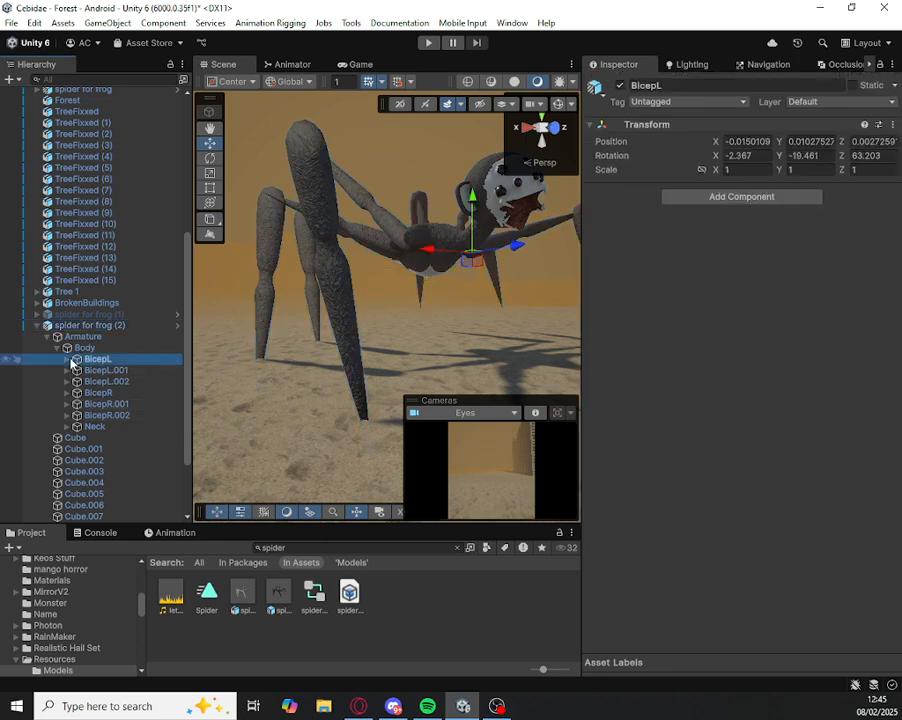
pyautogui.click(66, 359)
pyautogui.click(86, 371)
pyautogui.click(86, 370)
pyautogui.click(66, 359)
pyautogui.click(67, 370)
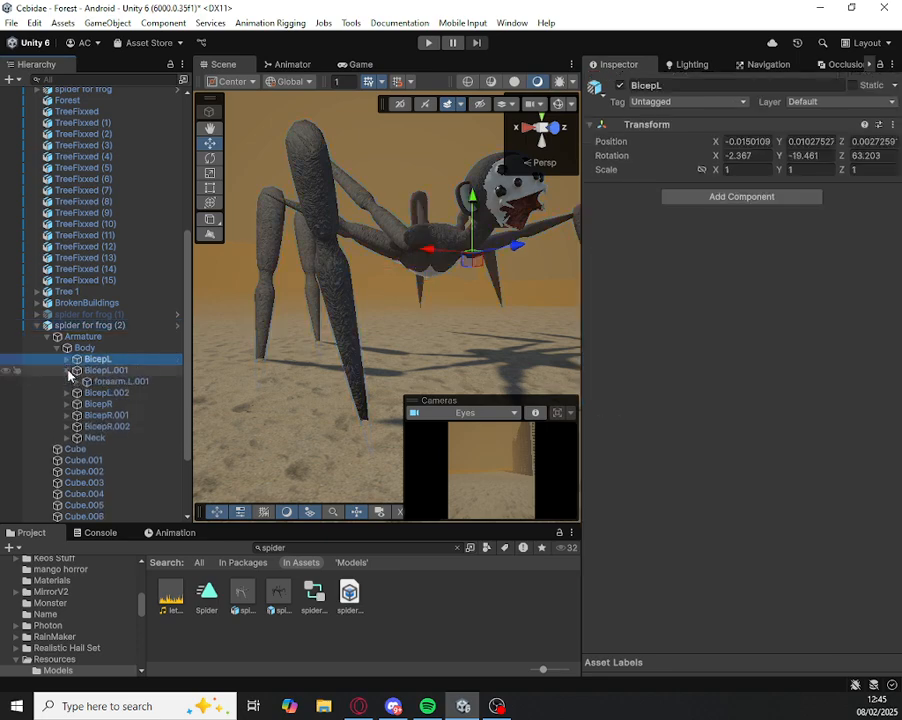
pyautogui.click(82, 382)
pyautogui.press('Left')
pyautogui.press('Left')
pyautogui.press('Left')
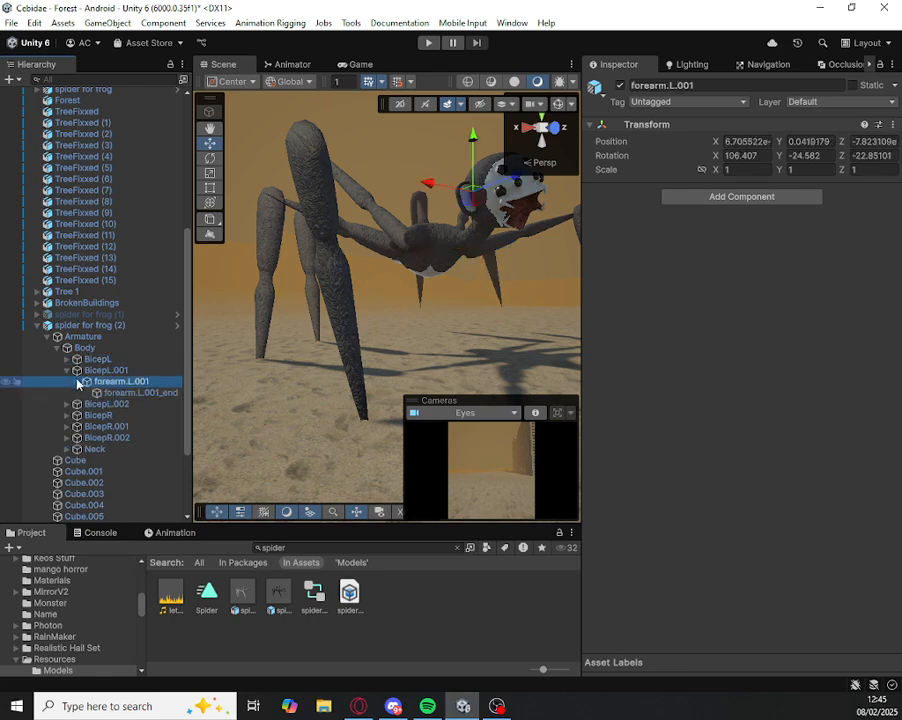
pyautogui.click(66, 381)
pyautogui.click(76, 393)
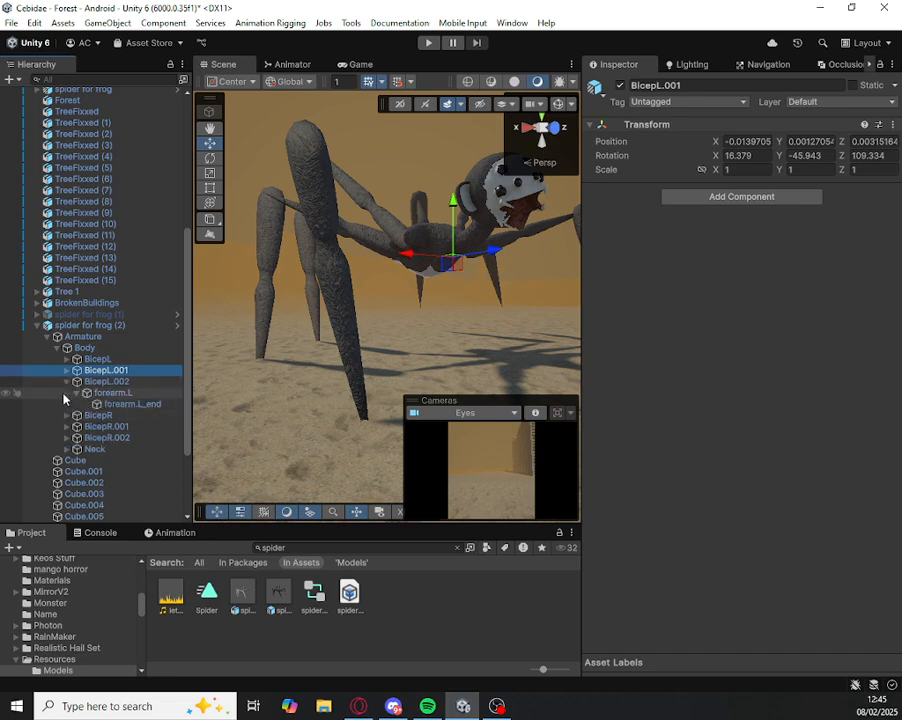
pyautogui.click(67, 370)
pyautogui.click(67, 360)
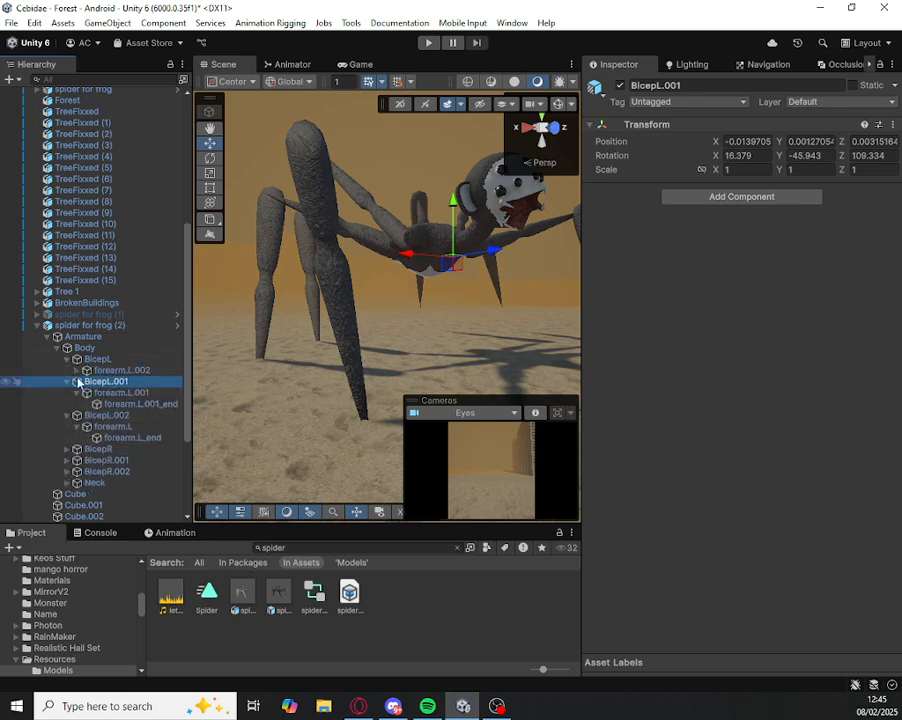
pyautogui.click(77, 371)
pyautogui.click(89, 383)
pyautogui.click(101, 395)
pyautogui.click(114, 450)
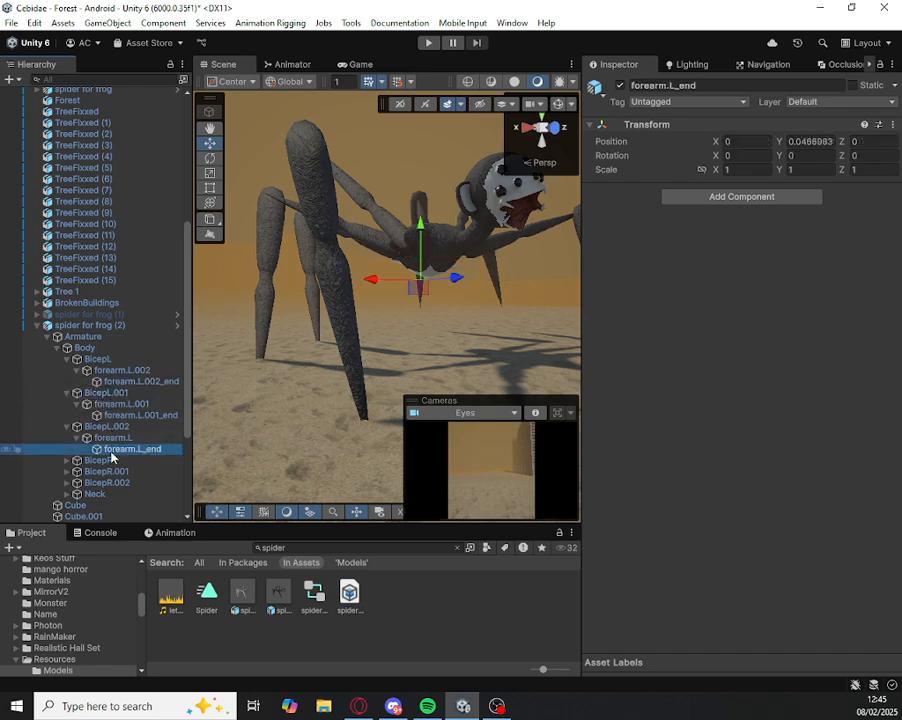
# Step: Add the Fast IK Fabric script component to the forearm.R.001_end bone in the BicepR chain
pyautogui.moveTo(403, 358); pyautogui.dragTo(312, 336, button='right')
pyautogui.click(67, 482)
pyautogui.doubleClick(82, 494)
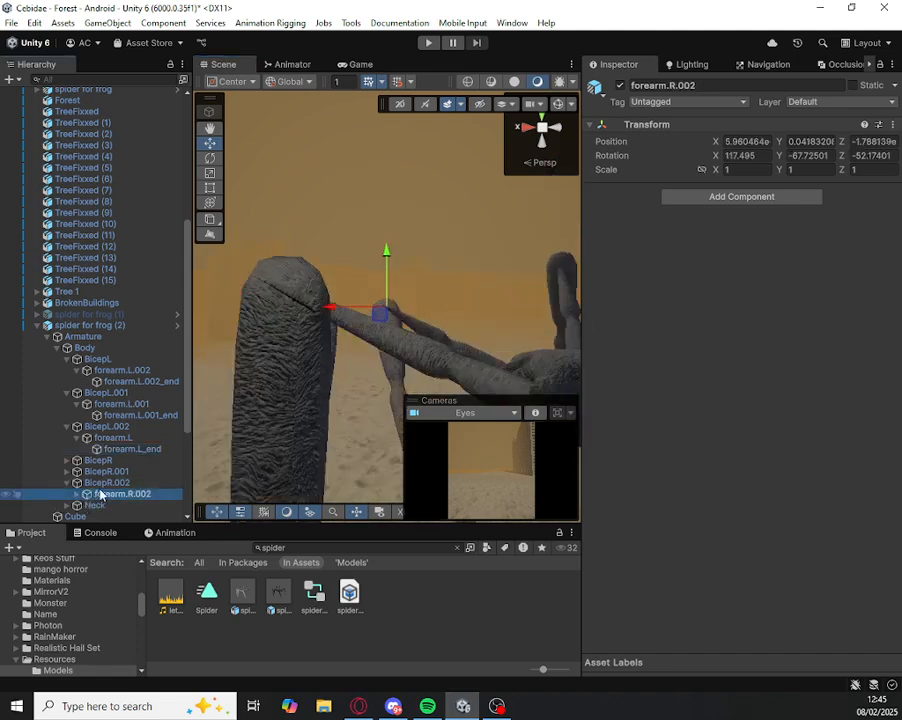
pyautogui.click(97, 460)
pyautogui.click(67, 460)
pyautogui.click(77, 471)
pyautogui.click(101, 484)
pyautogui.moveTo(290, 325); pyautogui.dragTo(300, 300, button='right')
pyautogui.press('w')
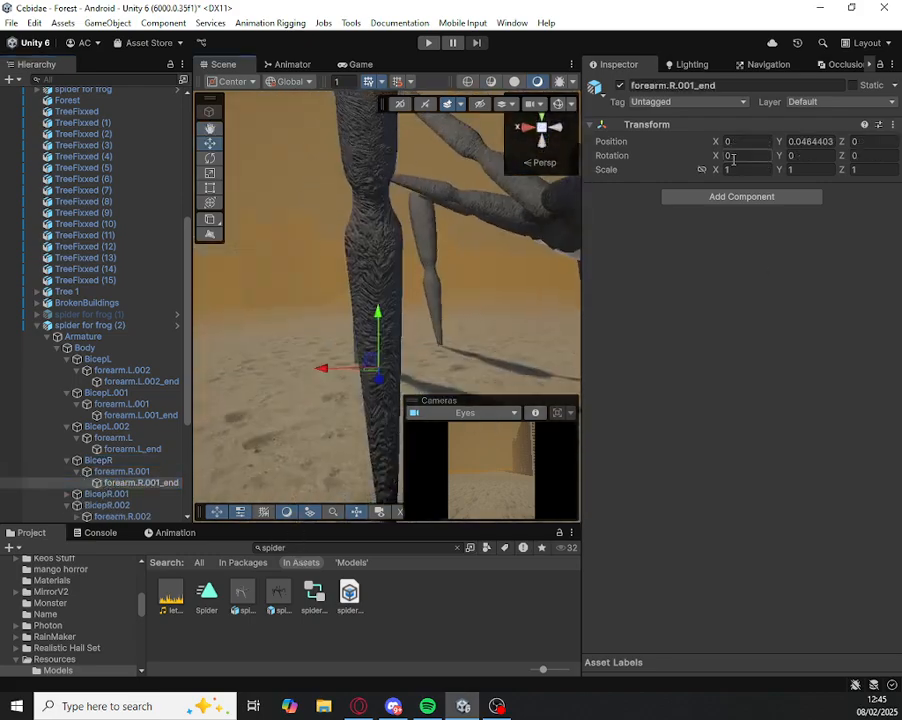
pyautogui.click(716, 197)
pyautogui.write('fast')
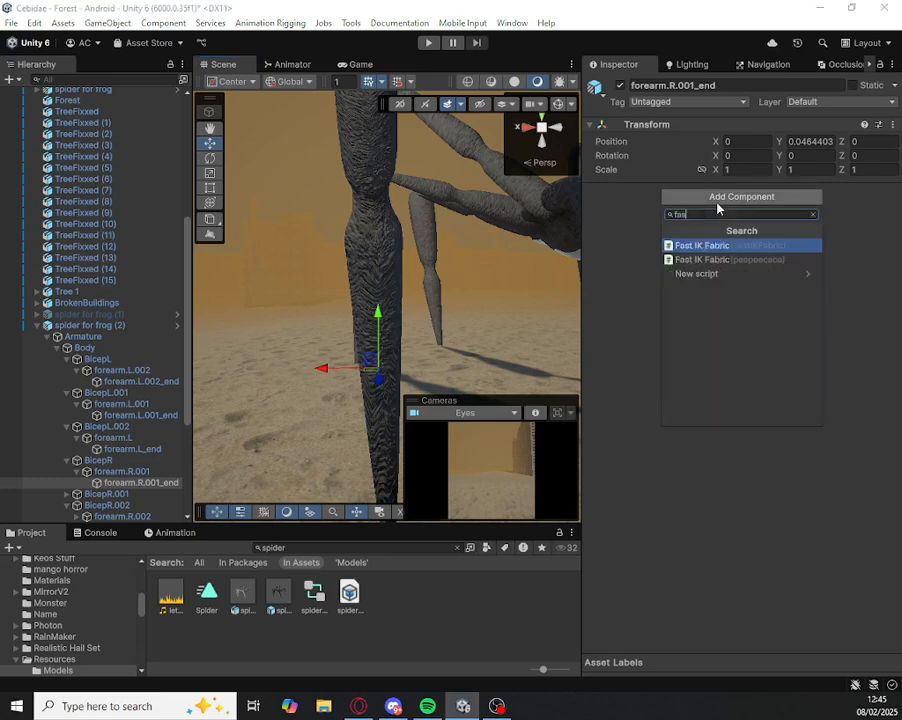
pyautogui.press('Return')
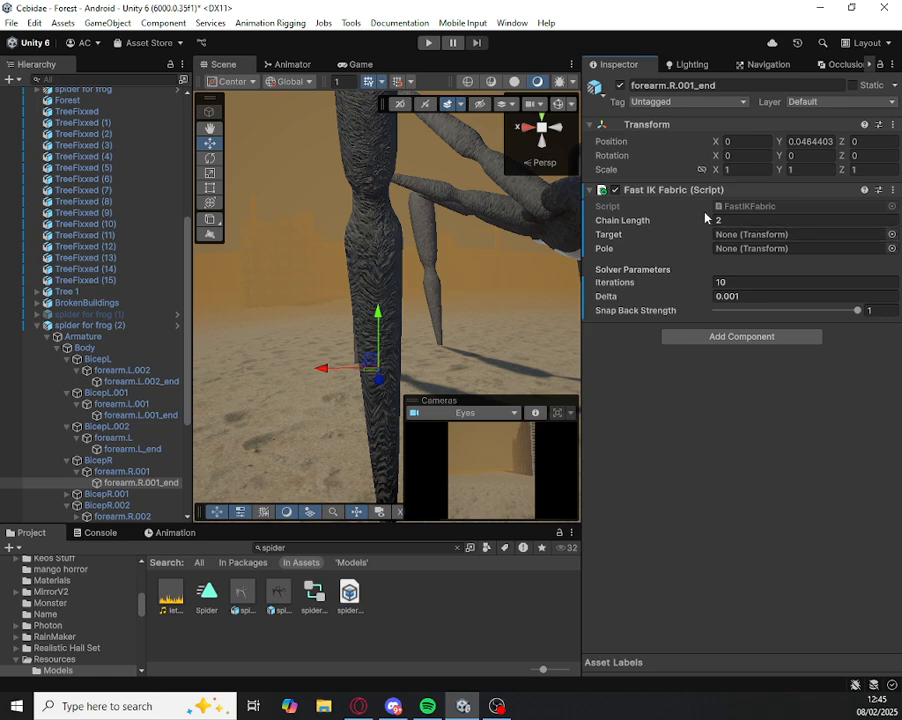
pyautogui.scroll(10, 44, 160)
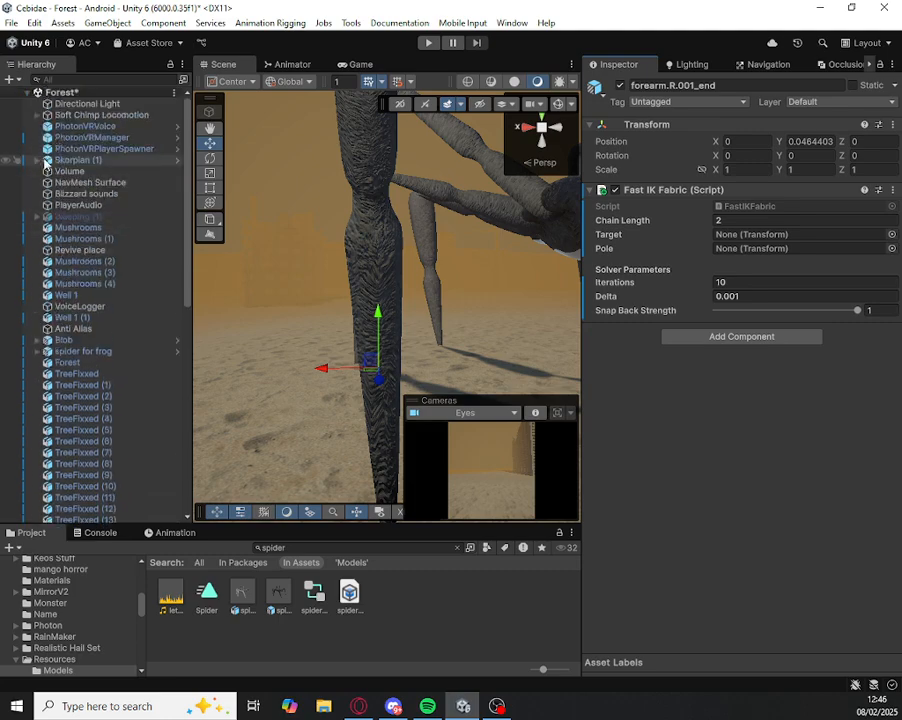
pyautogui.click(37, 115)
pyautogui.click(47, 137)
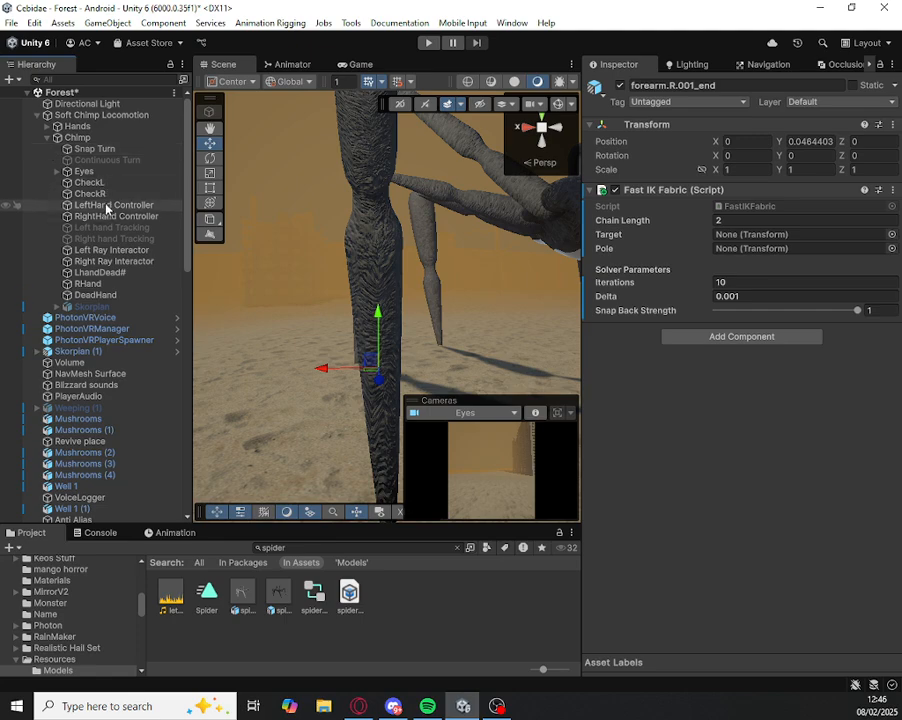
pyautogui.click(47, 140)
pyautogui.click(38, 116)
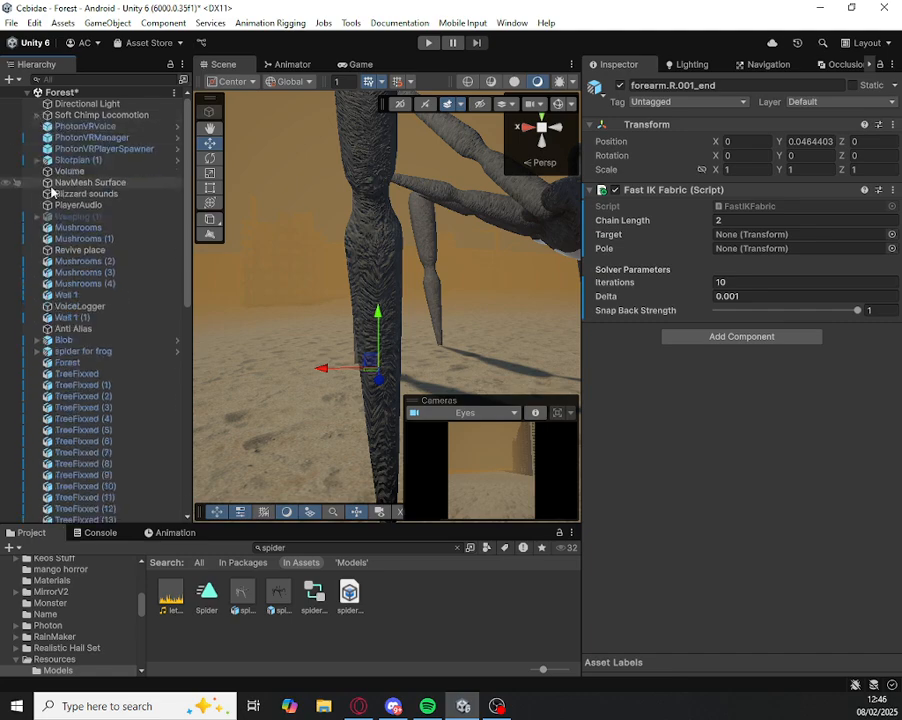
pyautogui.scroll(-12, 48, 165)
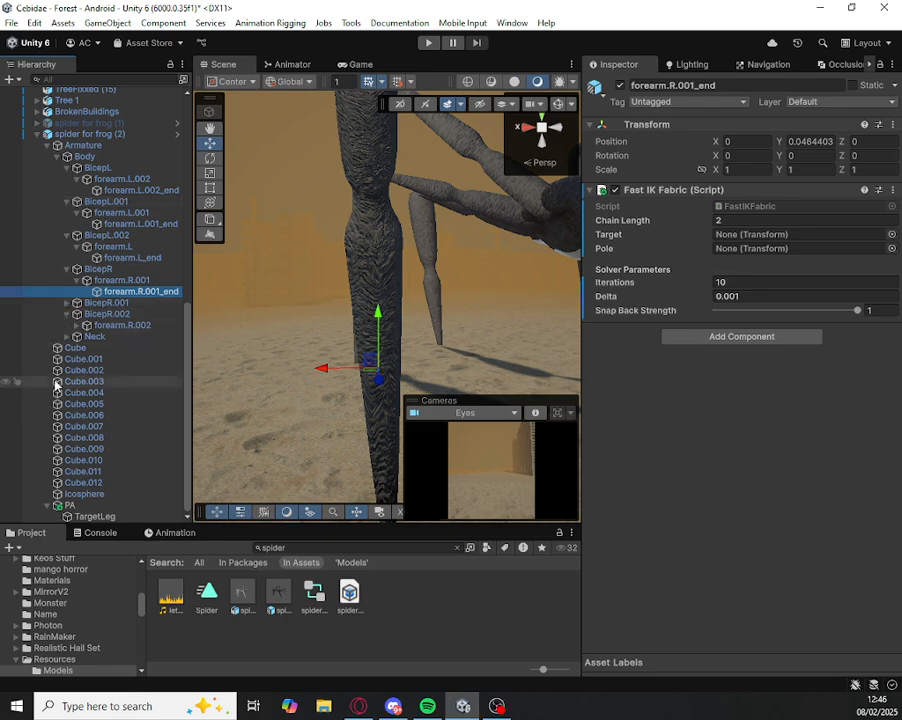
# Step: Assign TargetLeg as Target and BicepR as Pole in the Fast IK Fabric component of forearm.R.001_end
pyautogui.click(141, 293)
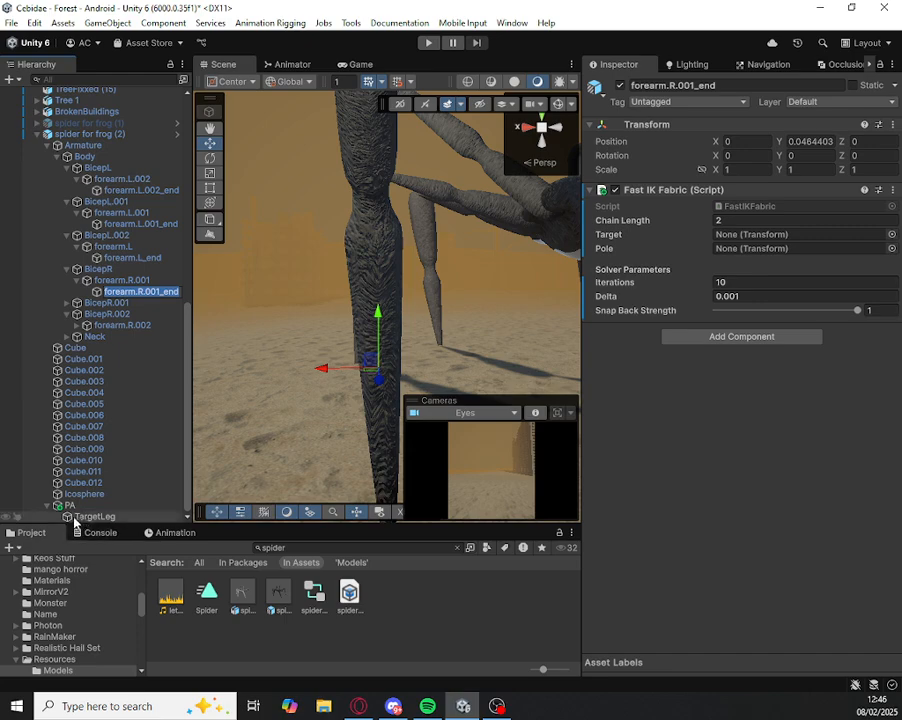
pyautogui.click(84, 518)
pyautogui.moveTo(103, 517); pyautogui.dragTo(366, 379)
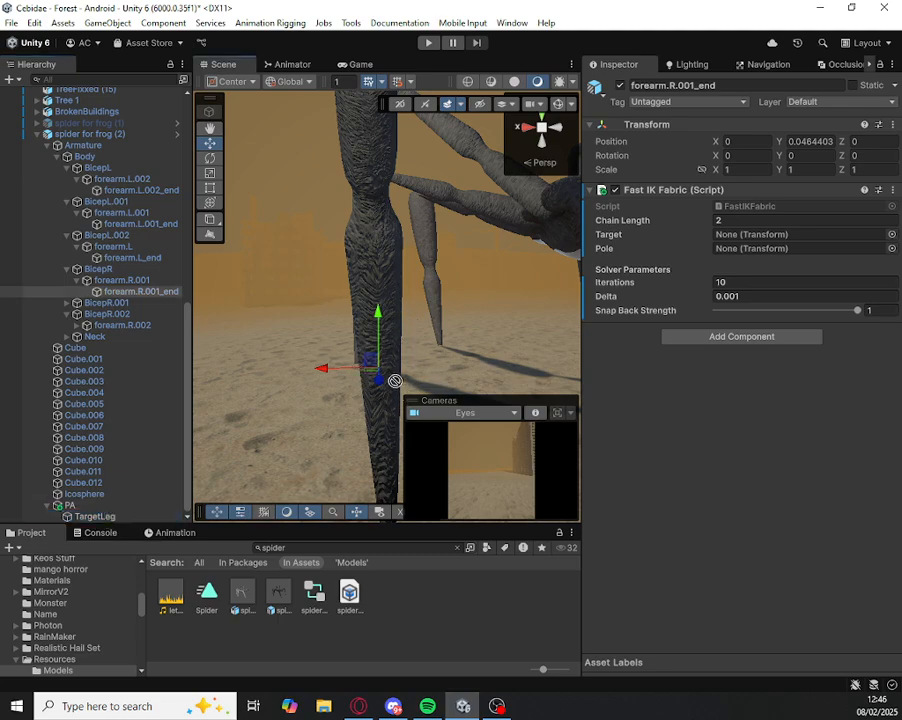
pyautogui.moveTo(515, 338); pyautogui.dragTo(762, 252)
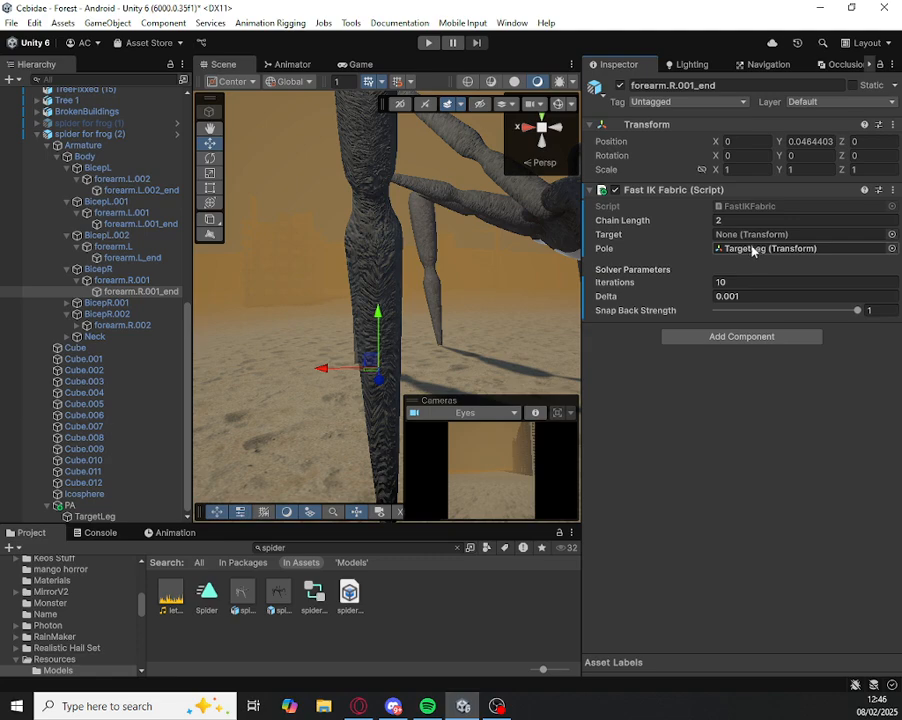
pyautogui.hotkey('ctrl', 'z')
pyautogui.moveTo(92, 515); pyautogui.dragTo(774, 240)
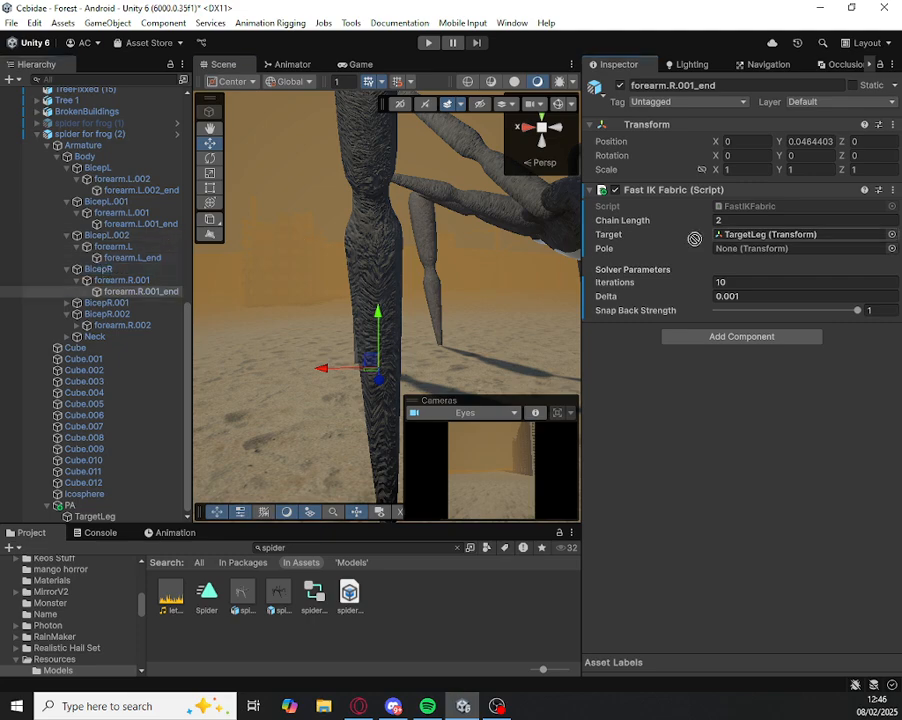
pyautogui.moveTo(387, 234); pyautogui.dragTo(724, 251)
pyautogui.keyDown('alt'); pyautogui.moveTo(517, 261); pyautogui.dragTo(860, 236); pyautogui.keyUp('alt')
# Step: Create an empty child under the forearm.L_end bone and name it TargetBackLeg
pyautogui.press('a')
pyautogui.moveTo(860, 236); pyautogui.dragTo(878, 243, button='right')
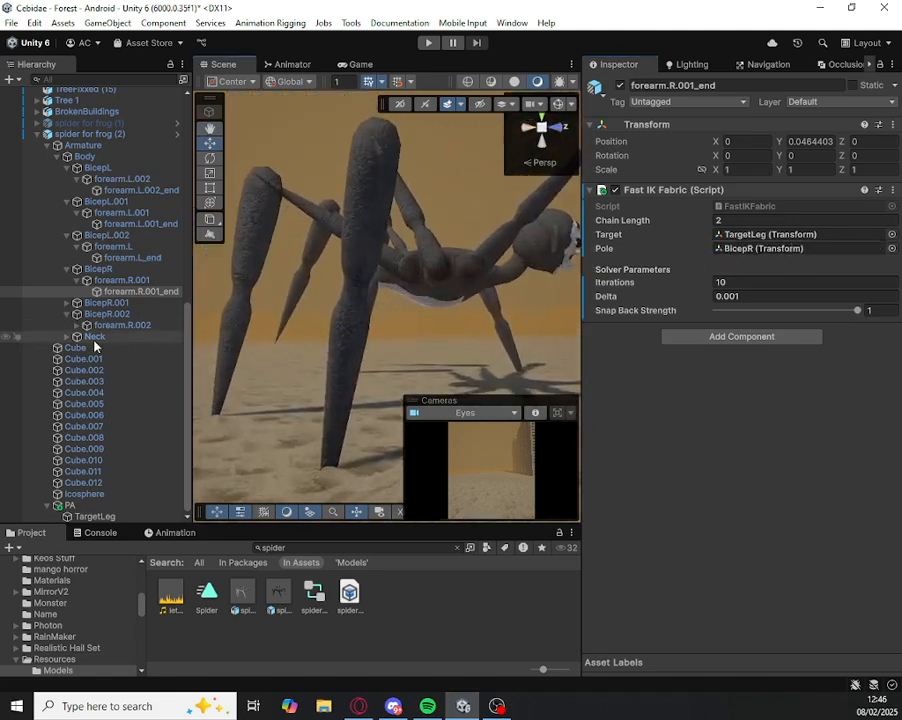
pyautogui.press('Up')
pyautogui.press('Up')
pyautogui.press('Up')
pyautogui.press('f')
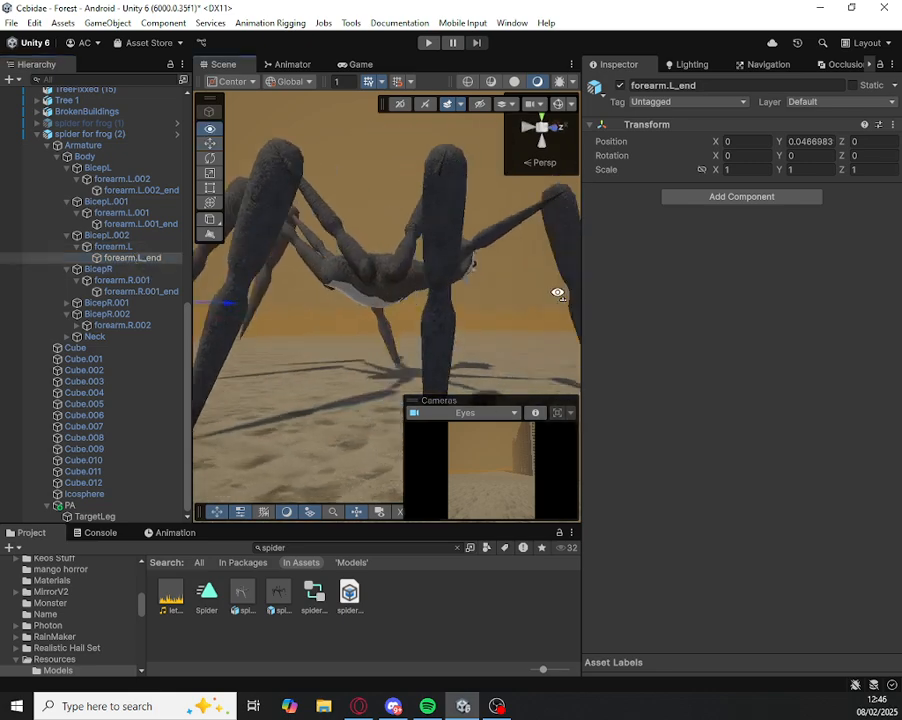
pyautogui.rightClick(120, 257)
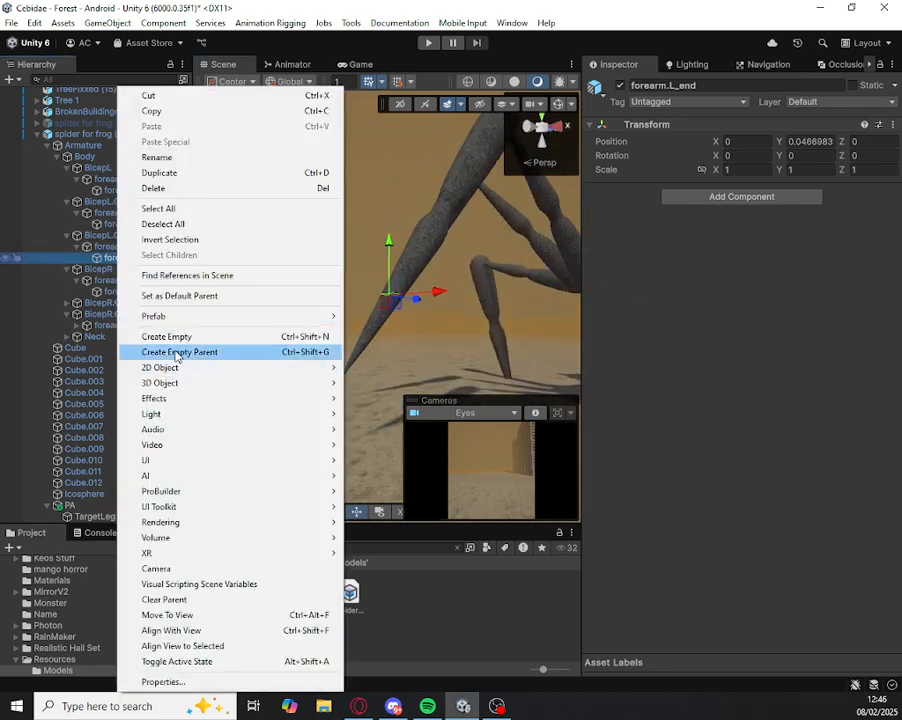
pyautogui.click(170, 337)
pyautogui.write('Tai')
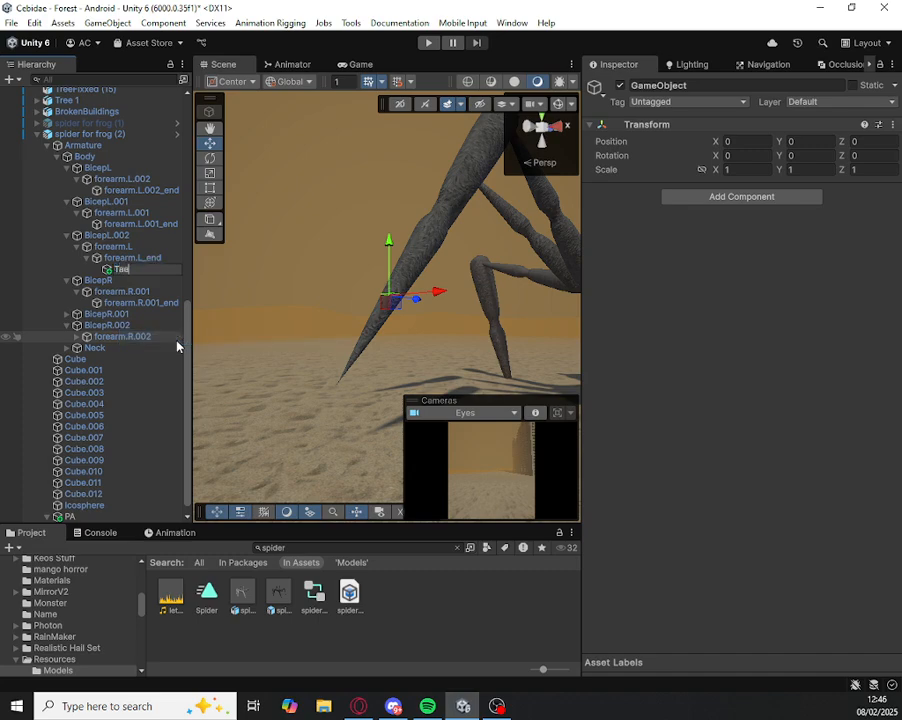
pyautogui.write('getBackLeg')
pyautogui.press('Return')
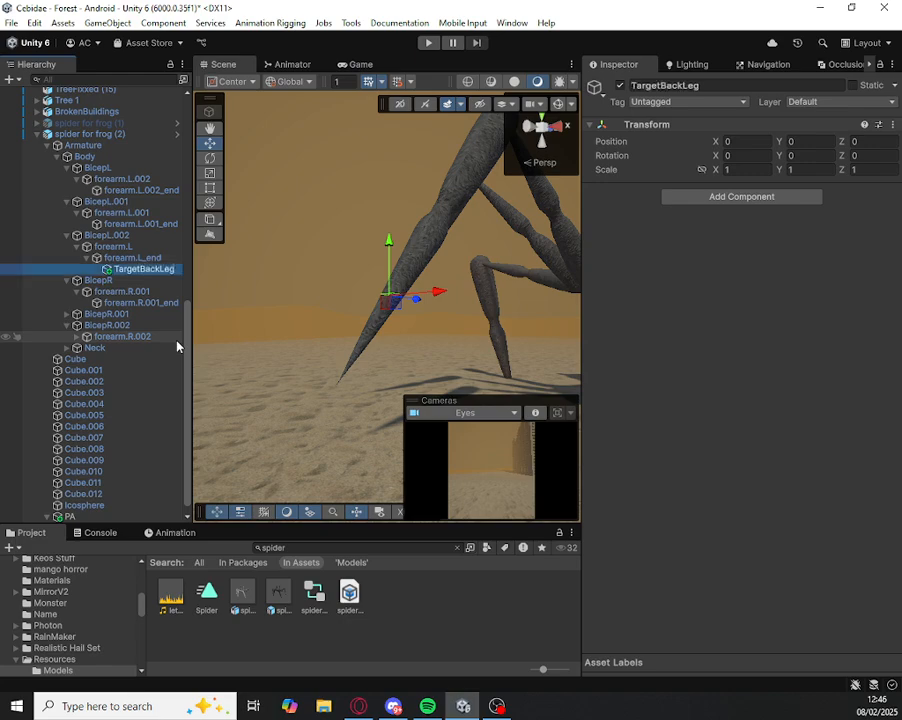
# Step: Reparent TargetBackLeg under PA and move it to the foot tip of the forearm.L leg
pyautogui.moveTo(125, 269); pyautogui.dragTo(68, 516)
pyautogui.moveTo(387, 304); pyautogui.dragTo(452, 180)
pyautogui.moveTo(452, 180); pyautogui.dragTo(497, 256, button='right')
pyautogui.moveTo(509, 273); pyautogui.dragTo(379, 280)
pyautogui.moveTo(379, 280); pyautogui.dragTo(470, 232, button='right')
pyautogui.moveTo(193, 282)
pyautogui.mouseDown()
pyautogui.moveTo(236, 282)
pyautogui.moveTo(181, 289)
pyautogui.mouseUp()
pyautogui.moveTo(318, 236); pyautogui.dragTo(391, 300, button='right')
pyautogui.click(358, 352)
pyautogui.click(393, 342)
pyautogui.moveTo(399, 338); pyautogui.dragTo(350, 345)
pyautogui.keyDown('alt'); pyautogui.moveTo(300, 312); pyautogui.dragTo(540, 265); pyautogui.keyUp('alt')
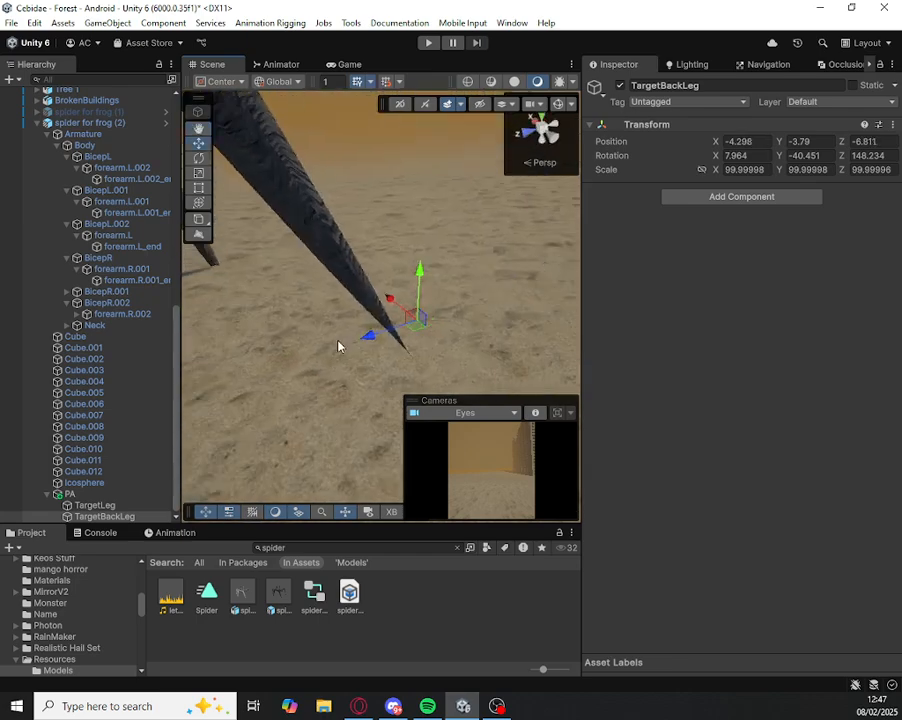
pyautogui.moveTo(416, 326); pyautogui.dragTo(394, 332)
# Step: Add the Fast IK Fabric script component to forearm.L_end and assign TargetBackLeg as its Target
pyautogui.click(100, 315)
pyautogui.click(108, 273)
pyautogui.click(110, 280)
pyautogui.click(115, 235)
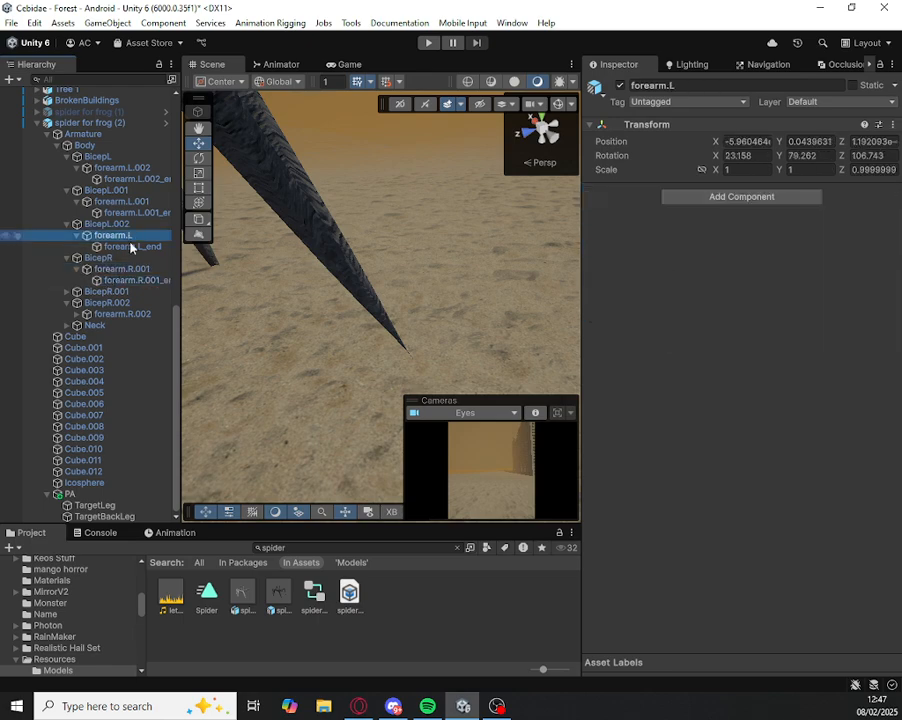
pyautogui.click(125, 246)
pyautogui.moveTo(252, 205); pyautogui.dragTo(120, 215, button='right')
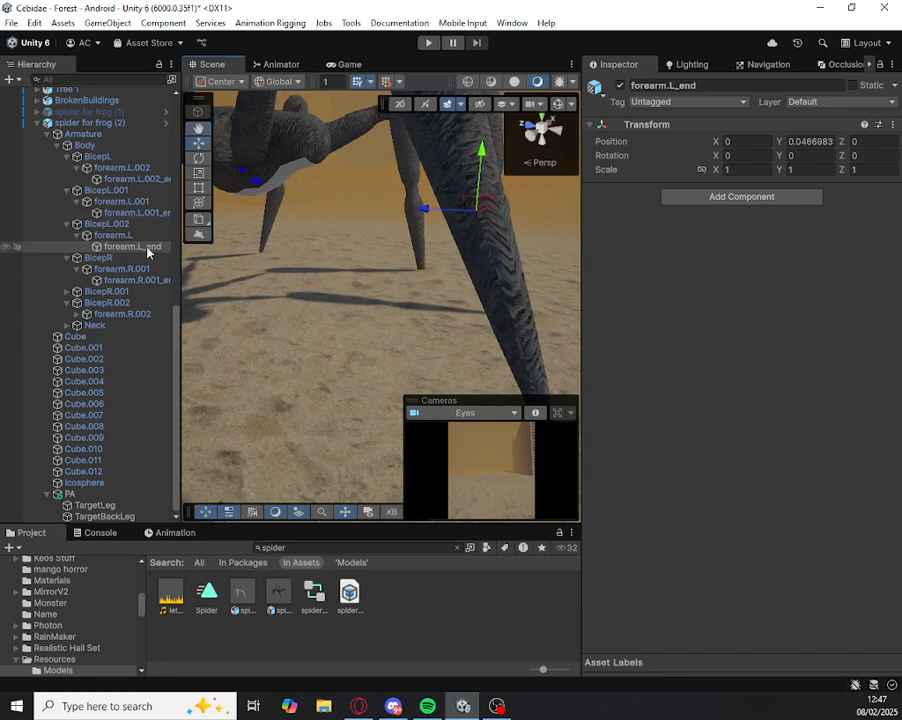
pyautogui.click(769, 196)
pyautogui.click(731, 246)
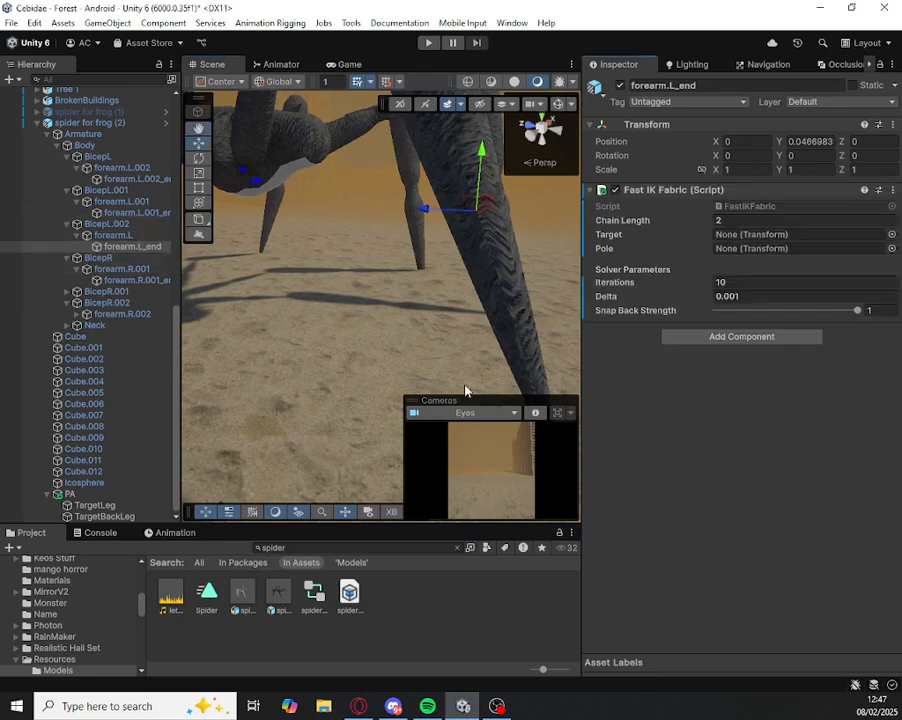
pyautogui.click(104, 517)
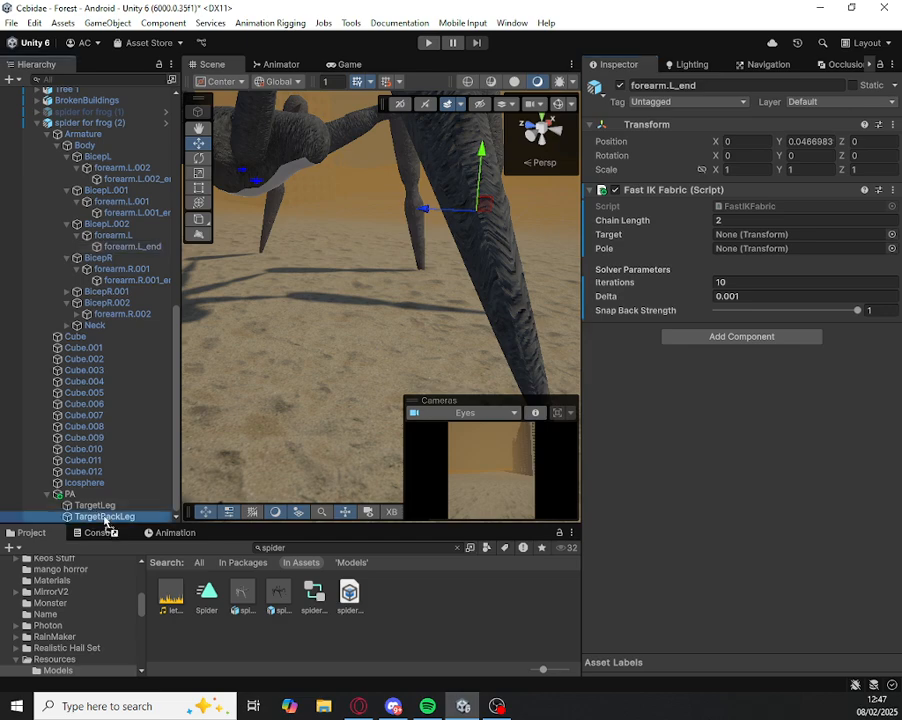
pyautogui.moveTo(104, 520); pyautogui.dragTo(733, 239)
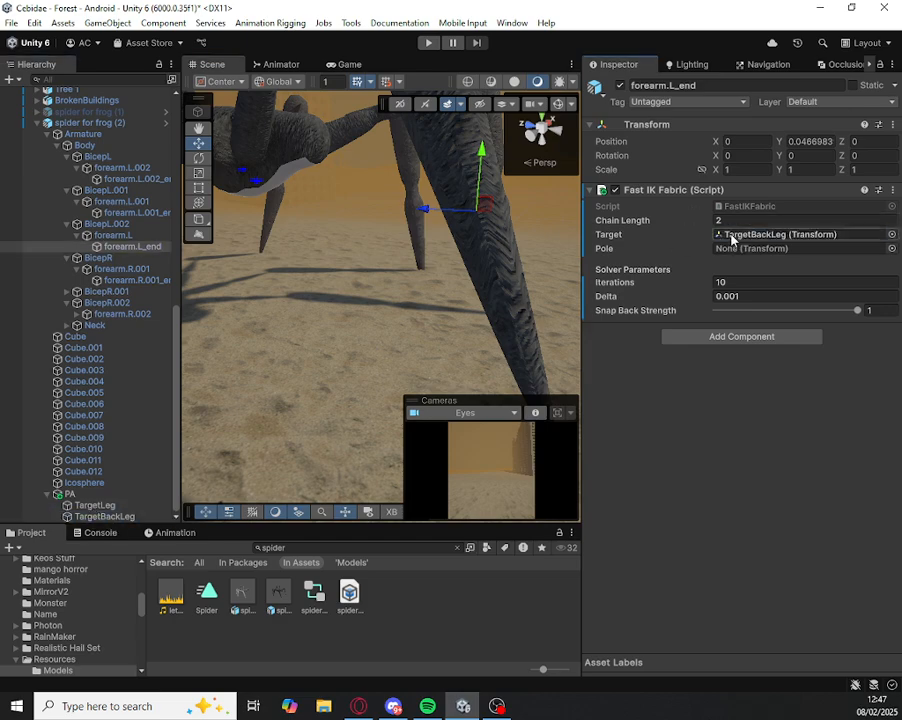
# Step: Assign BicepL.002 as the Pole in the Fast IK Fabric component of forearm.L_end
pyautogui.moveTo(125, 225); pyautogui.dragTo(376, 224)
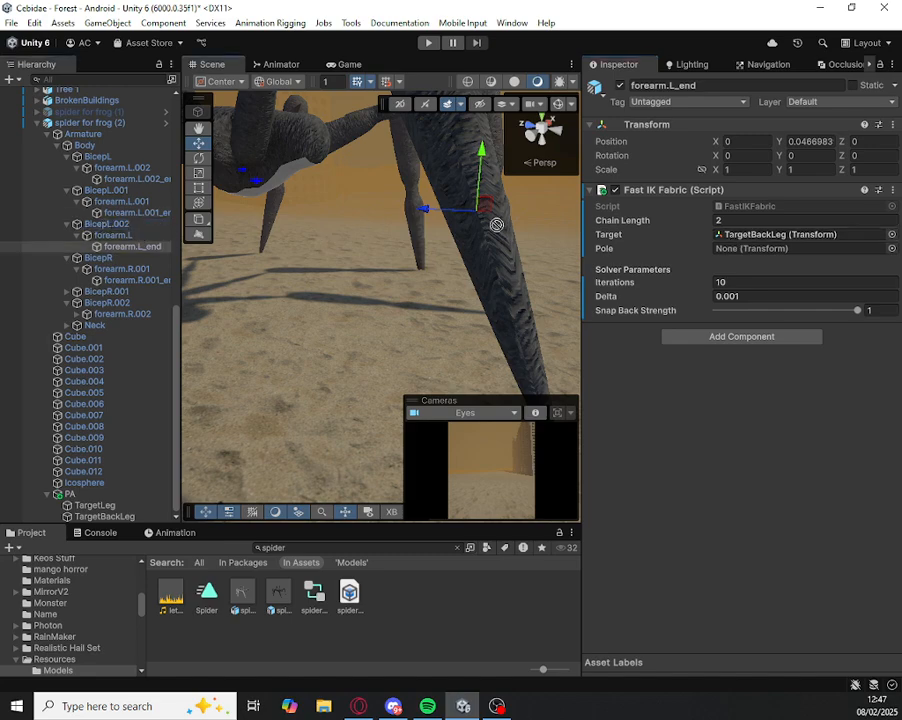
pyautogui.moveTo(806, 258); pyautogui.dragTo(777, 247)
pyautogui.moveTo(403, 267); pyautogui.dragTo(256, 239, button='right')
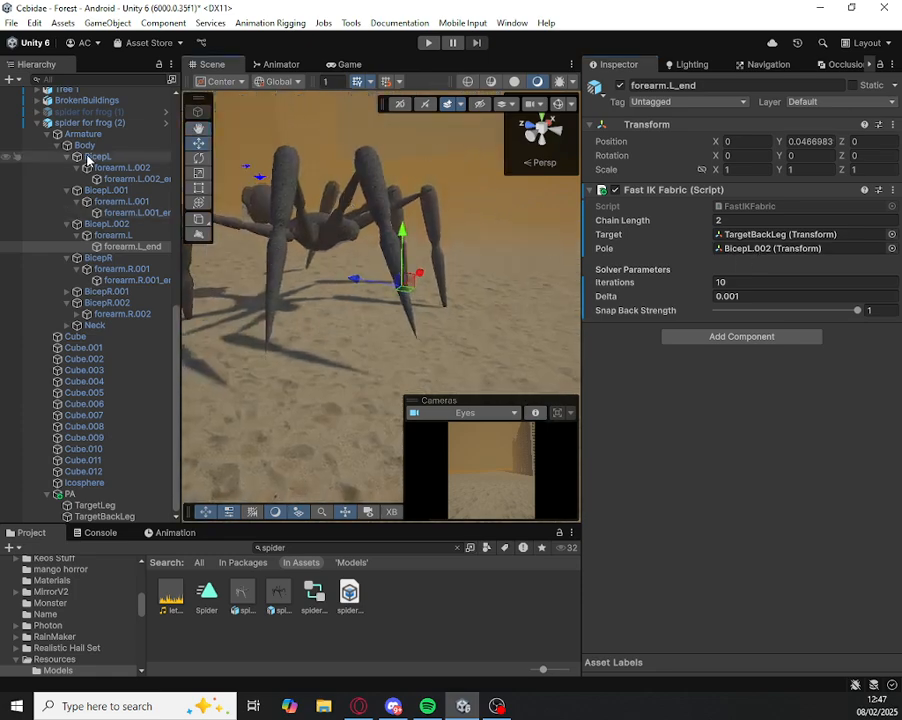
# Step: Locate forearm.L.001_end in the original spider for frog and examine the Target and Pole of its Fast IK Fabric component
pyautogui.scroll(10, 70, 149)
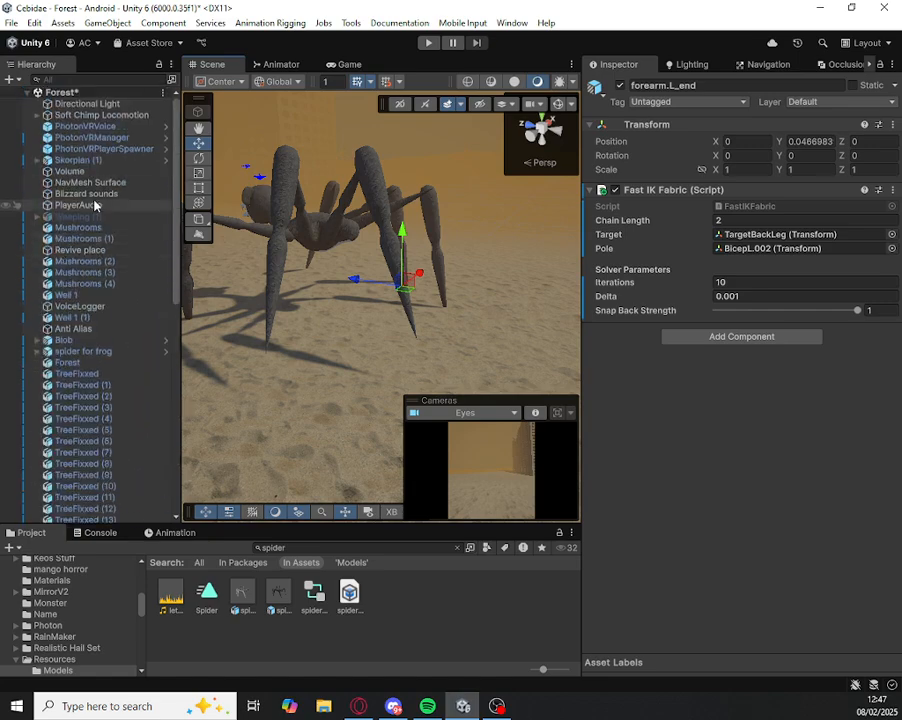
pyautogui.click(36, 161)
pyautogui.click(36, 161)
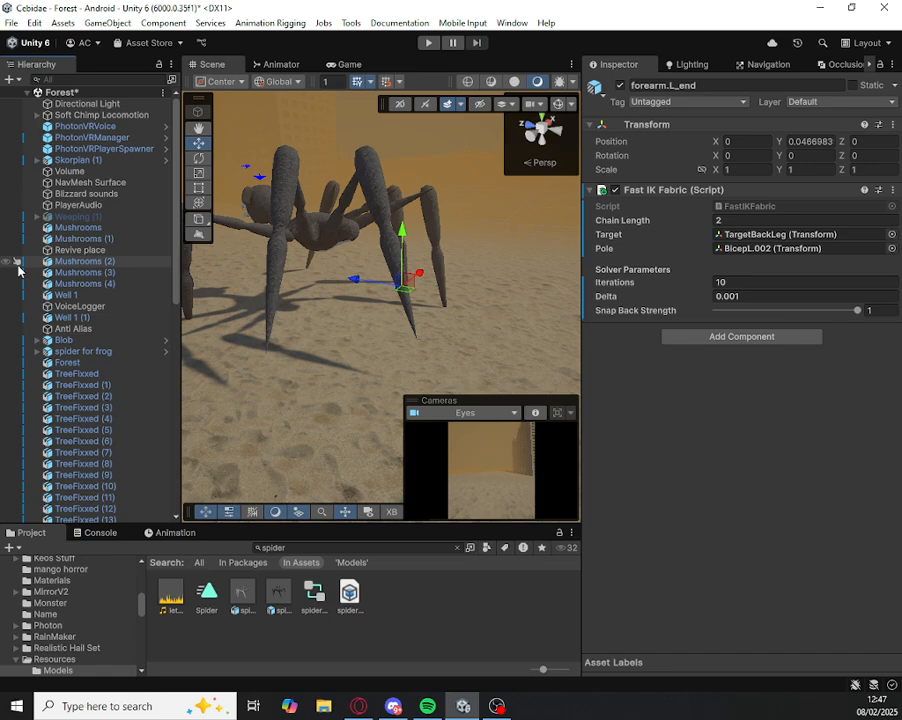
pyautogui.click(36, 351)
pyautogui.click(47, 365)
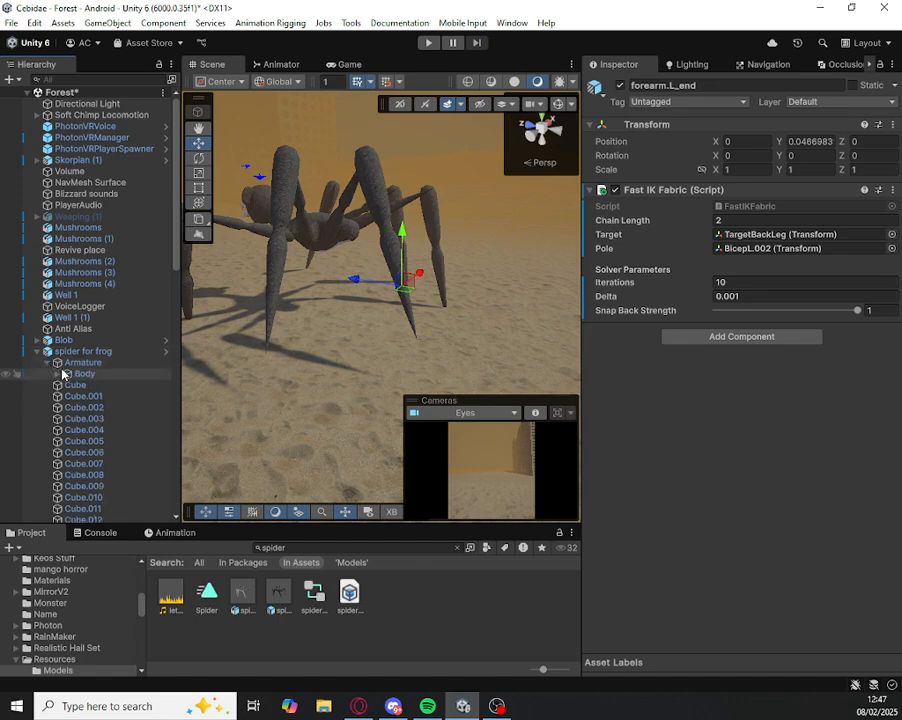
pyautogui.click(57, 375)
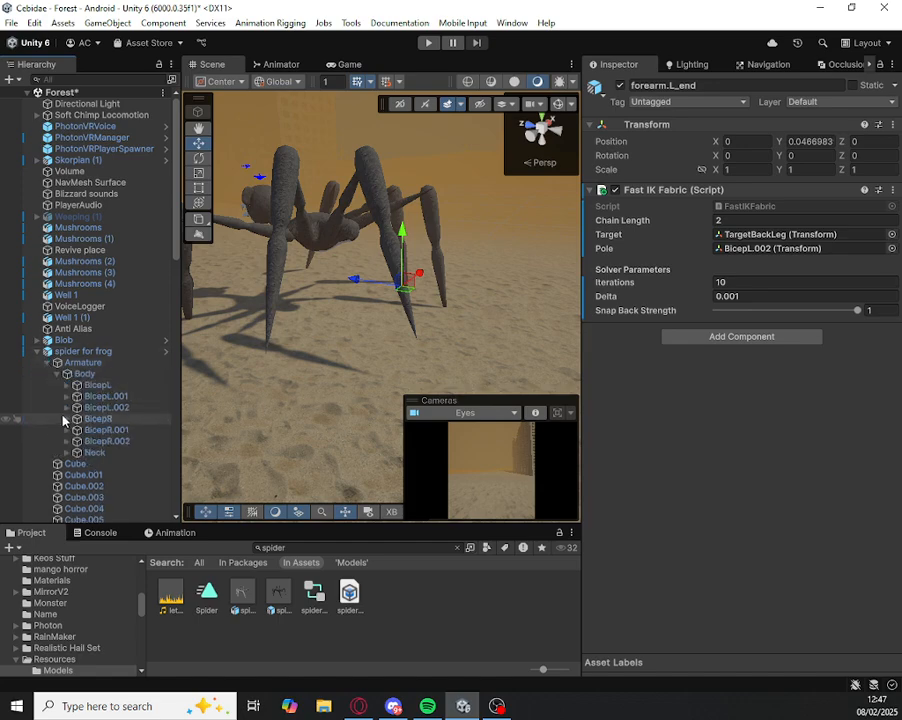
pyautogui.click(66, 397)
pyautogui.click(76, 408)
pyautogui.click(102, 419)
pyautogui.press('f')
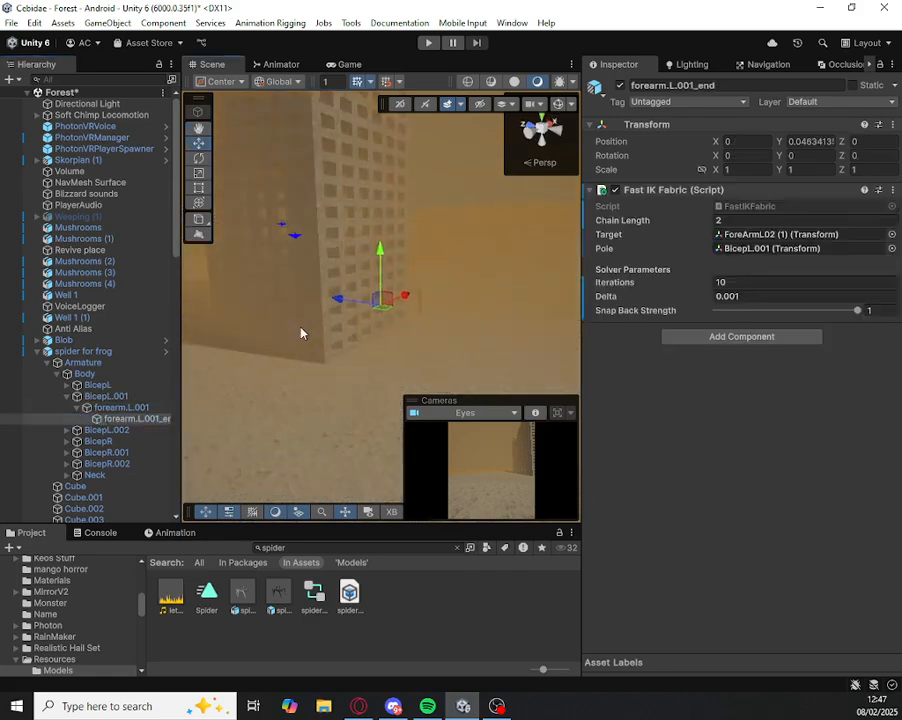
pyautogui.moveTo(318, 324); pyautogui.dragTo(340, 305, button='right')
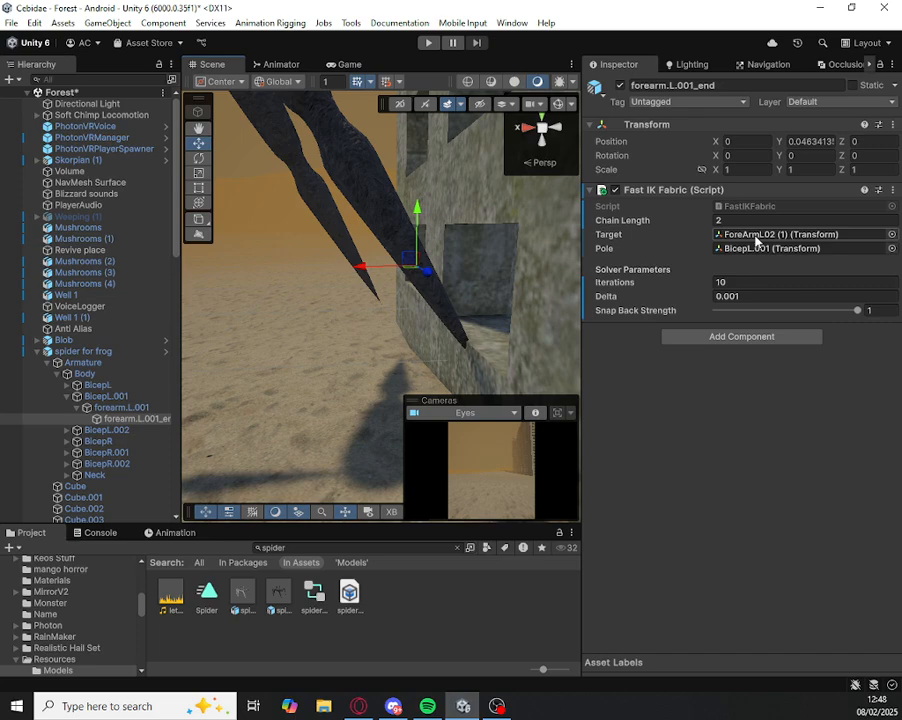
pyautogui.click(757, 240)
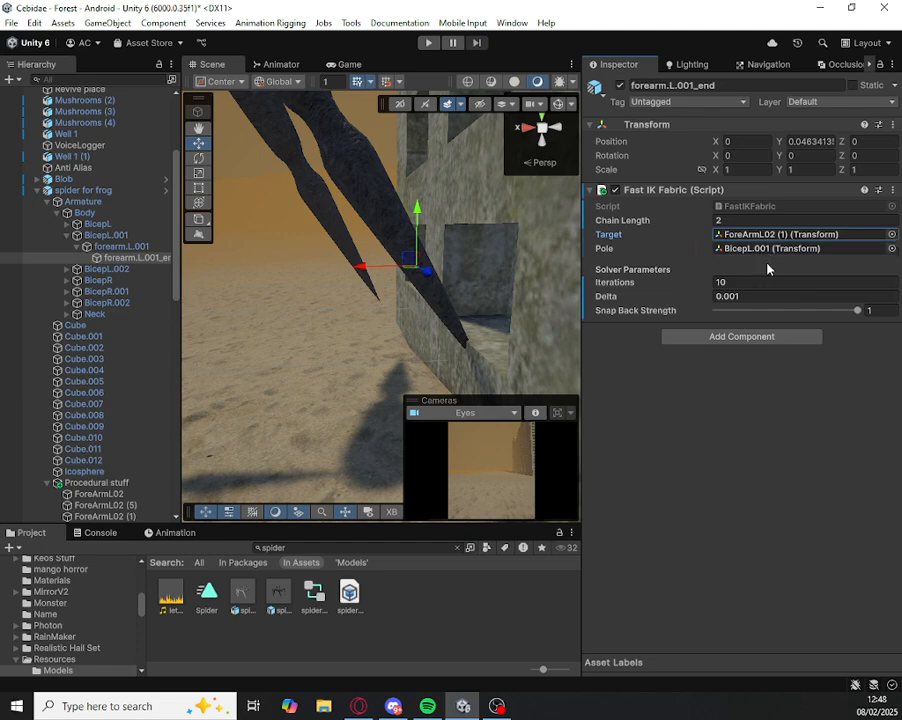
# Step: Assign BicepL.001 as the Pole in the Fast IK Fabric component of forearm.L.001_end
pyautogui.moveTo(101, 236); pyautogui.dragTo(740, 250)
pyautogui.moveTo(404, 330); pyautogui.dragTo(351, 237, button='right')
pyautogui.press('s')
pyautogui.scroll(3, 385, 342)
pyautogui.press('w')
pyautogui.press('d')
pyautogui.scroll(2, 538, 306)
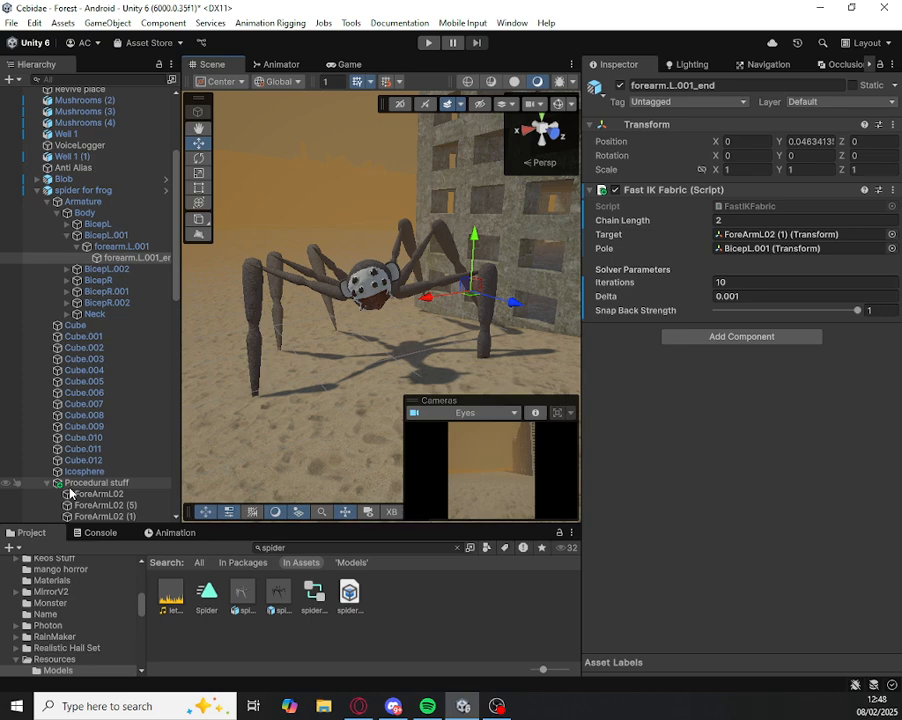
# Step: Enter a Step Height of 0.2 and a Velocity Multiplier of 5 in the Procedural Animation component of spider for frog
pyautogui.click(344, 257)
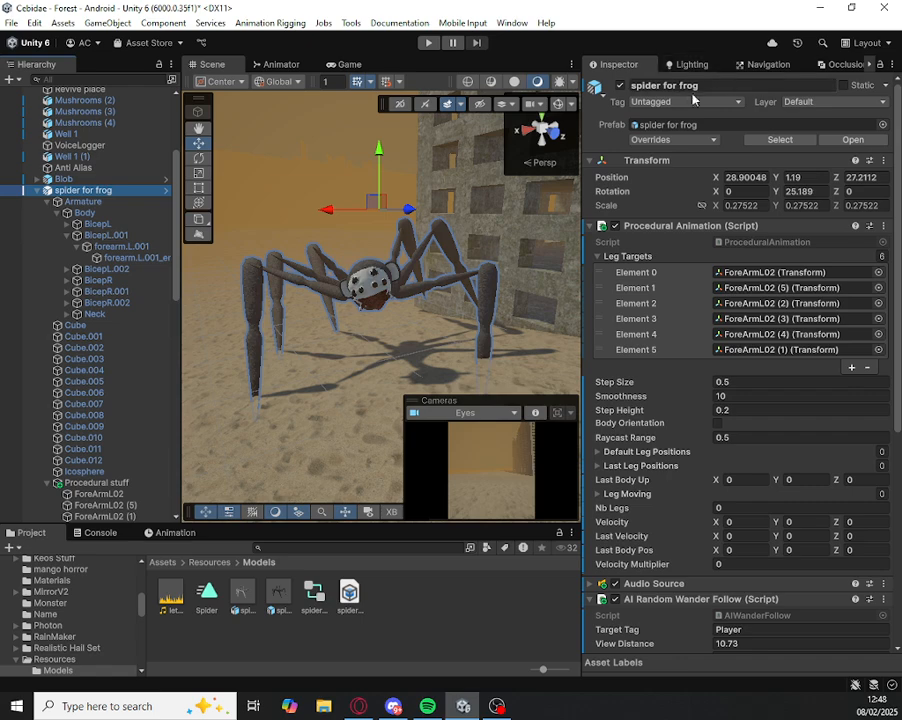
pyautogui.click(735, 84)
pyautogui.click(732, 83)
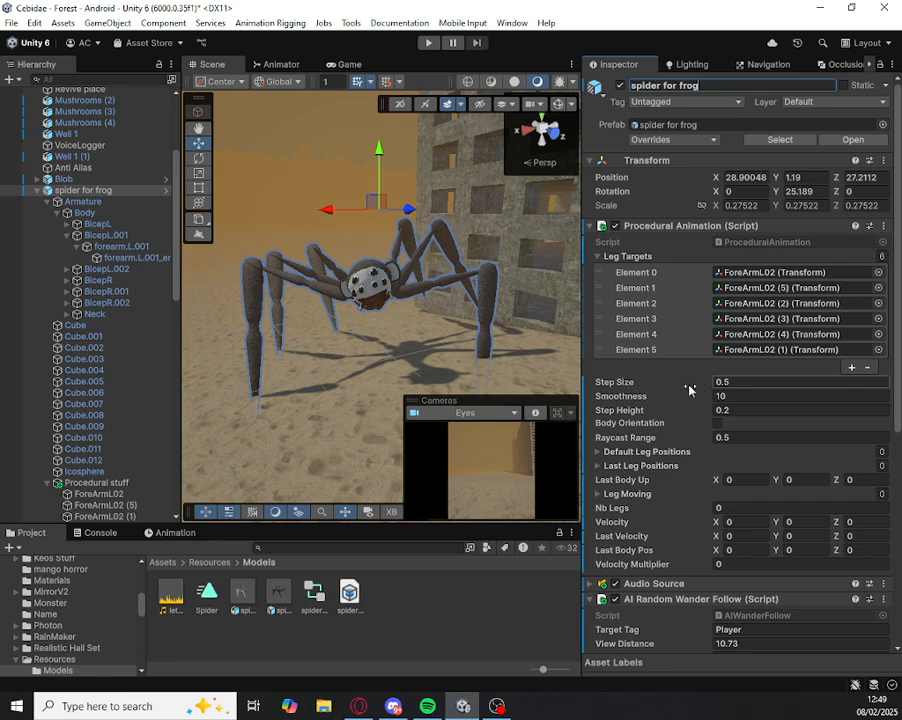
pyautogui.click(747, 380)
pyautogui.click(750, 395)
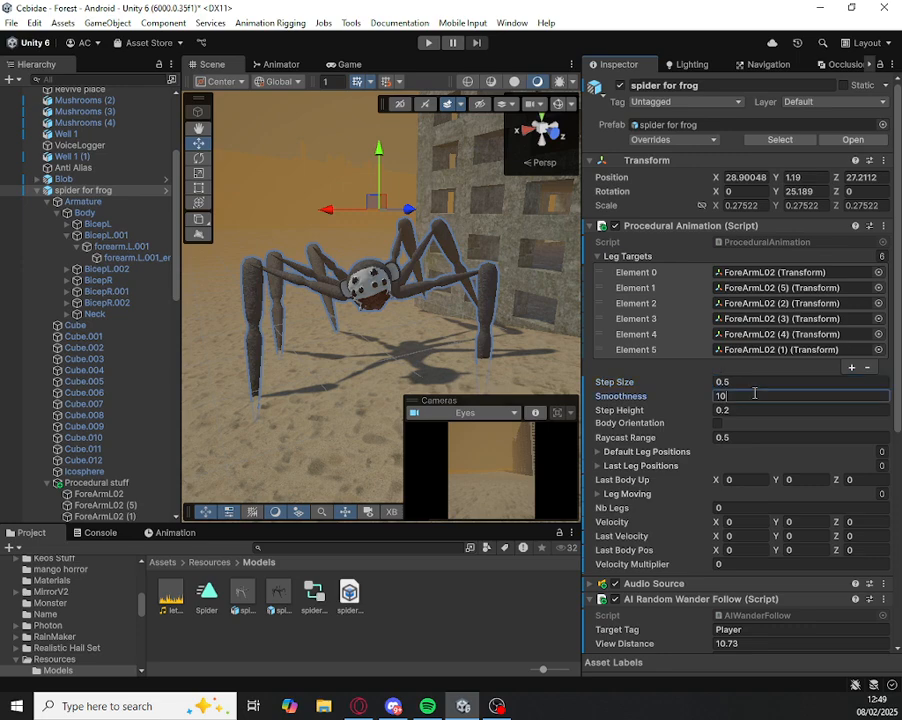
pyautogui.click(750, 409)
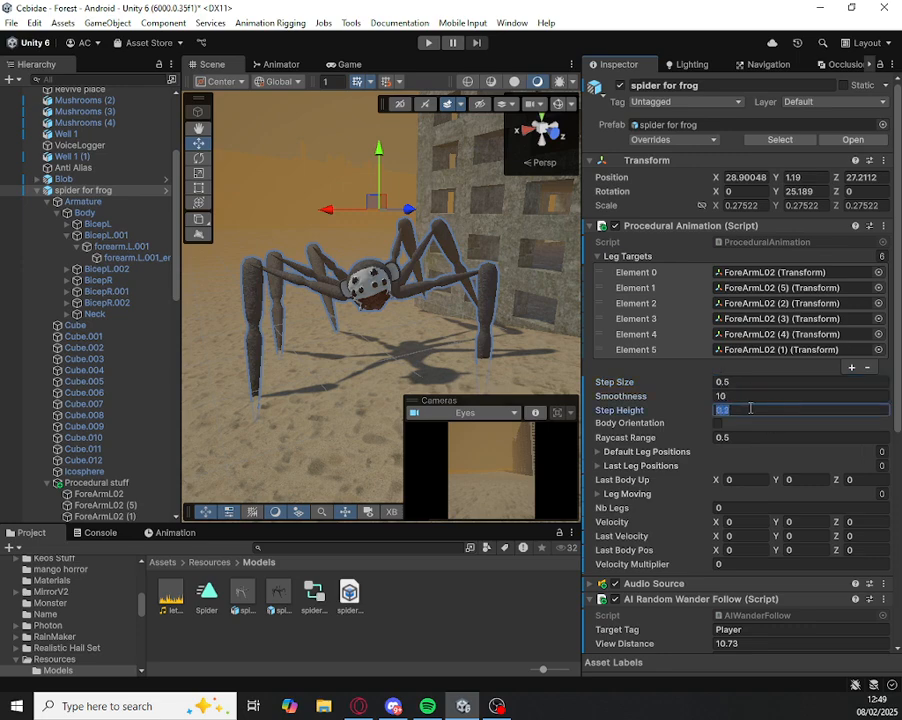
pyautogui.click(747, 409)
pyautogui.press('BackSpace')
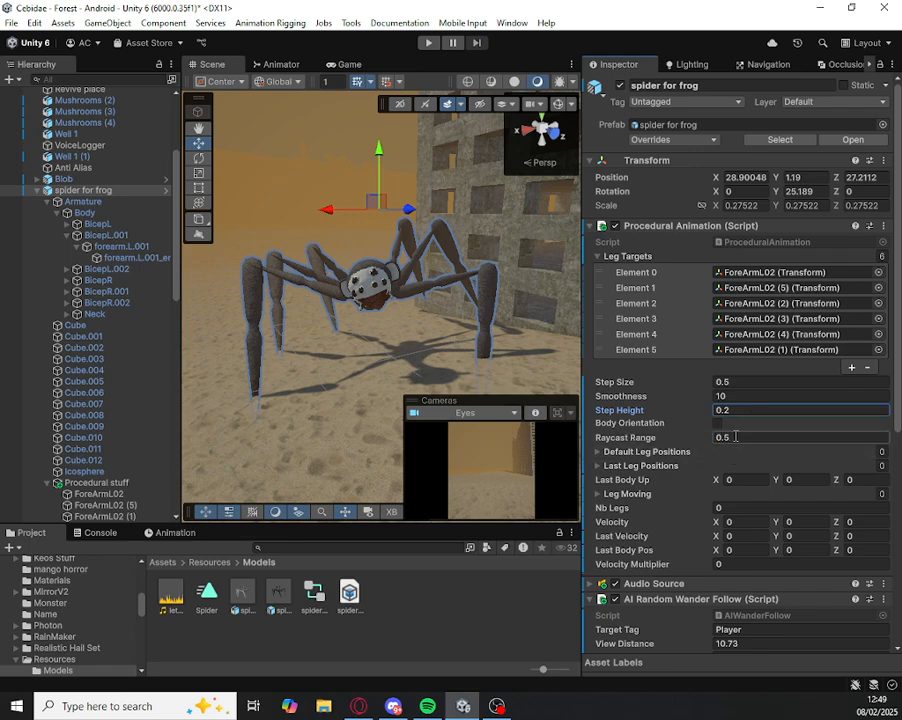
pyautogui.click(740, 565)
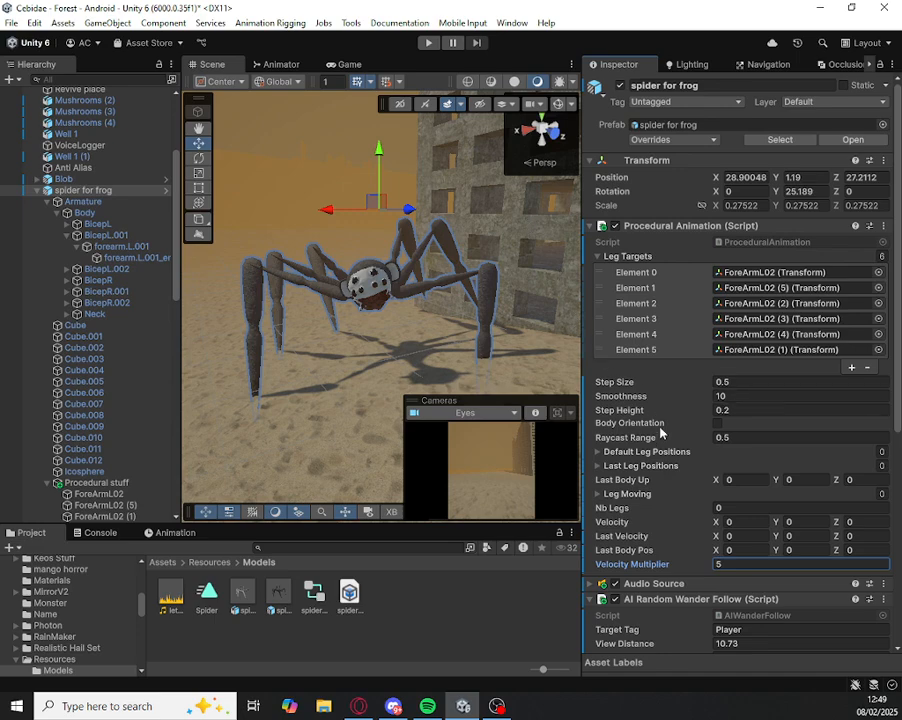
# Step: Run the scene in play mode, watch the spider walk in the Scene view, and stop the playback
pyautogui.click(427, 44)
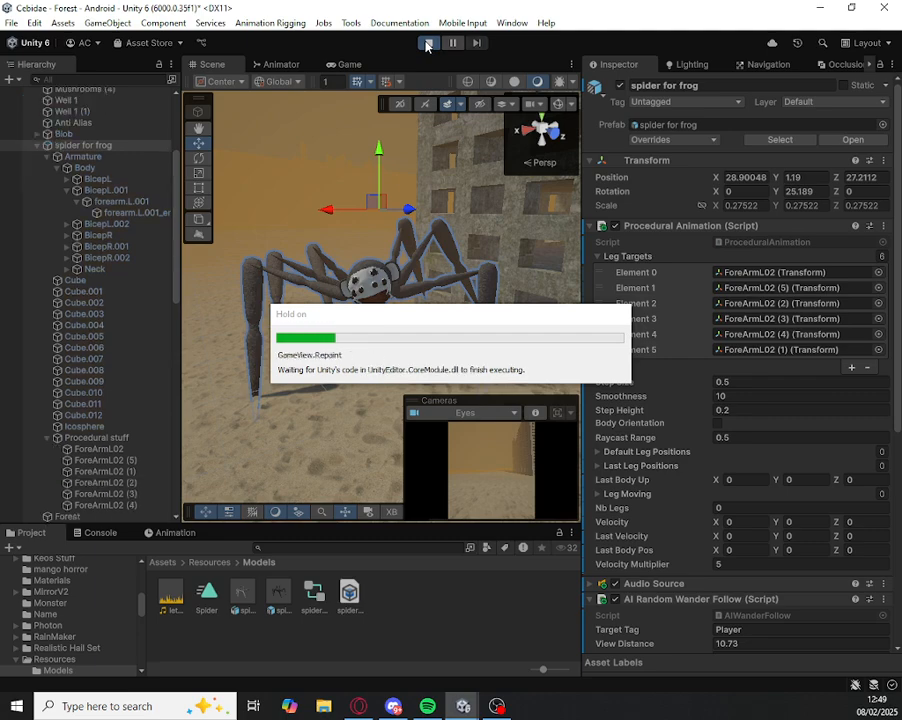
pyautogui.click(212, 64)
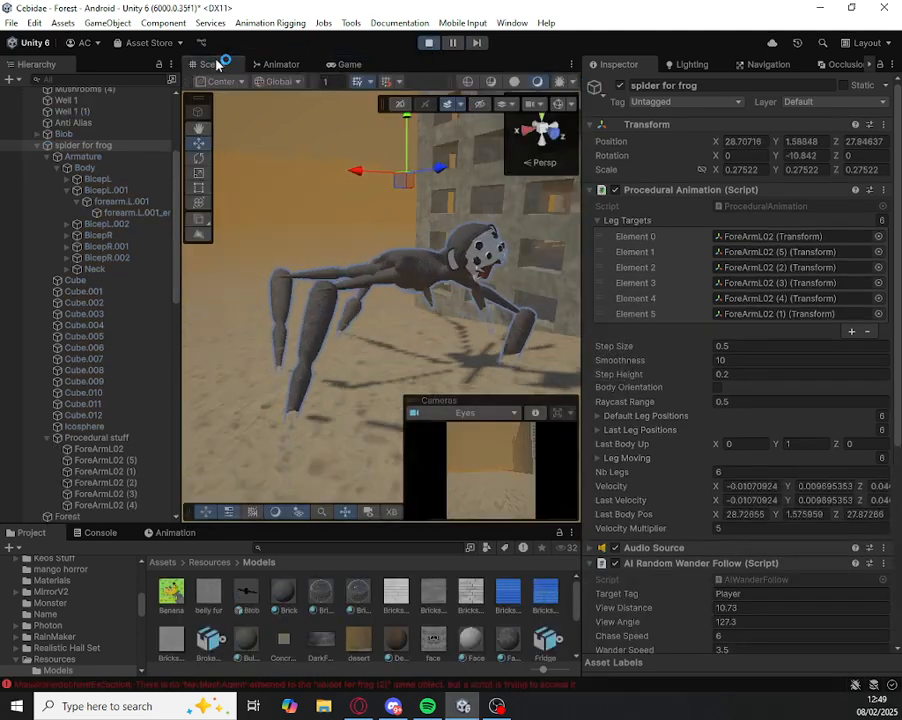
pyautogui.press('s')
pyautogui.moveTo(452, 218); pyautogui.dragTo(306, 286, button='right')
pyautogui.press('w')
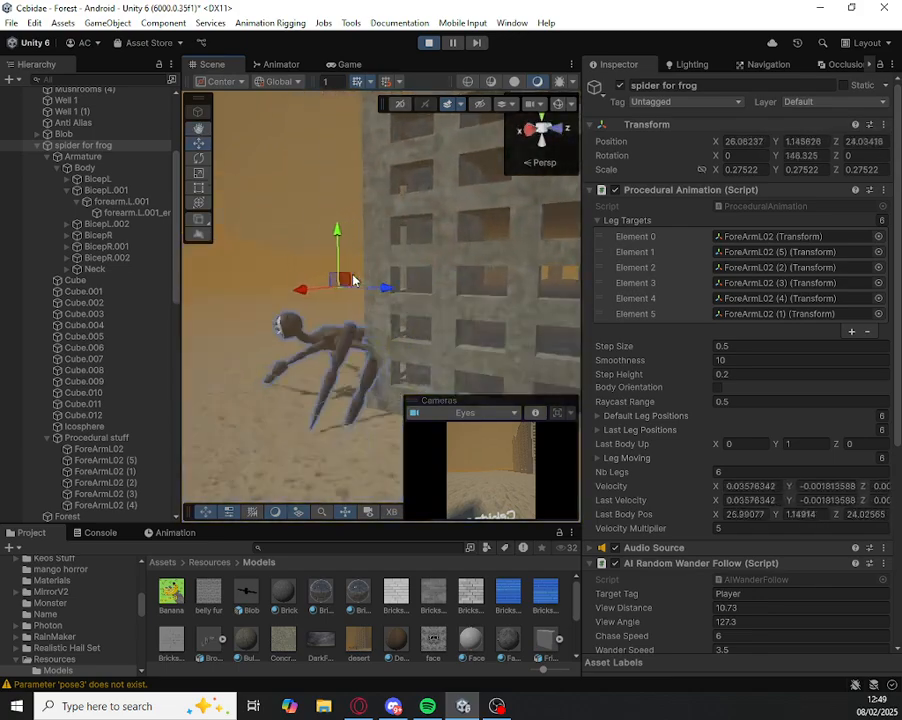
pyautogui.moveTo(288, 292); pyautogui.dragTo(316, 311)
pyautogui.moveTo(316, 311); pyautogui.dragTo(262, 350, button='right')
pyautogui.press('s')
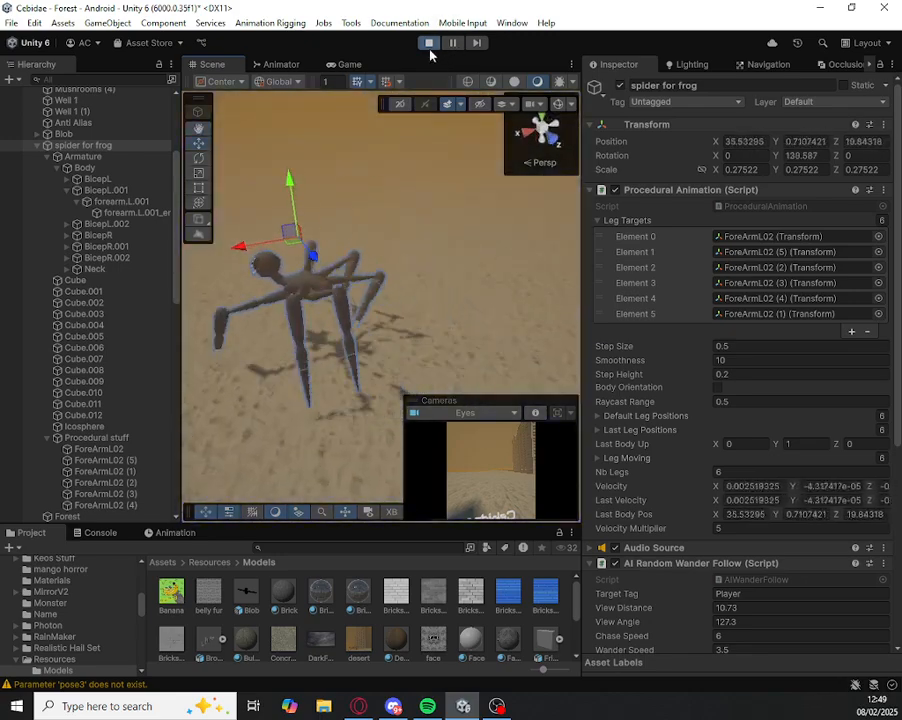
pyautogui.click(428, 42)
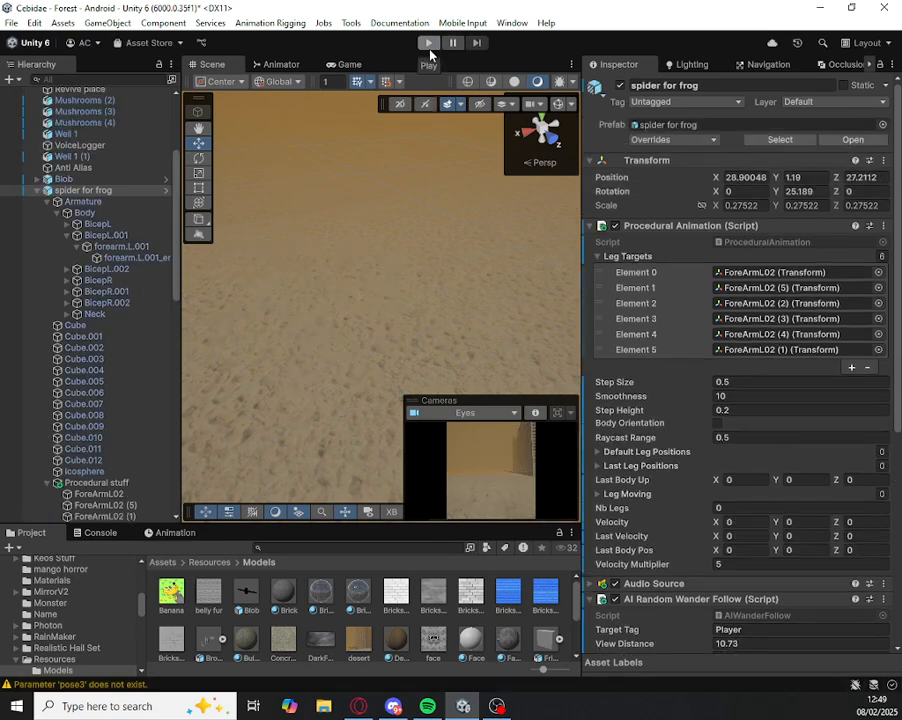
# Step: Inspect the spider for frog up close and collapse its Procedural Animation component
pyautogui.moveTo(483, 223); pyautogui.dragTo(650, 141, button='right')
pyautogui.press('w')
pyautogui.moveTo(475, 227); pyautogui.dragTo(697, 257, button='right')
pyautogui.press('a')
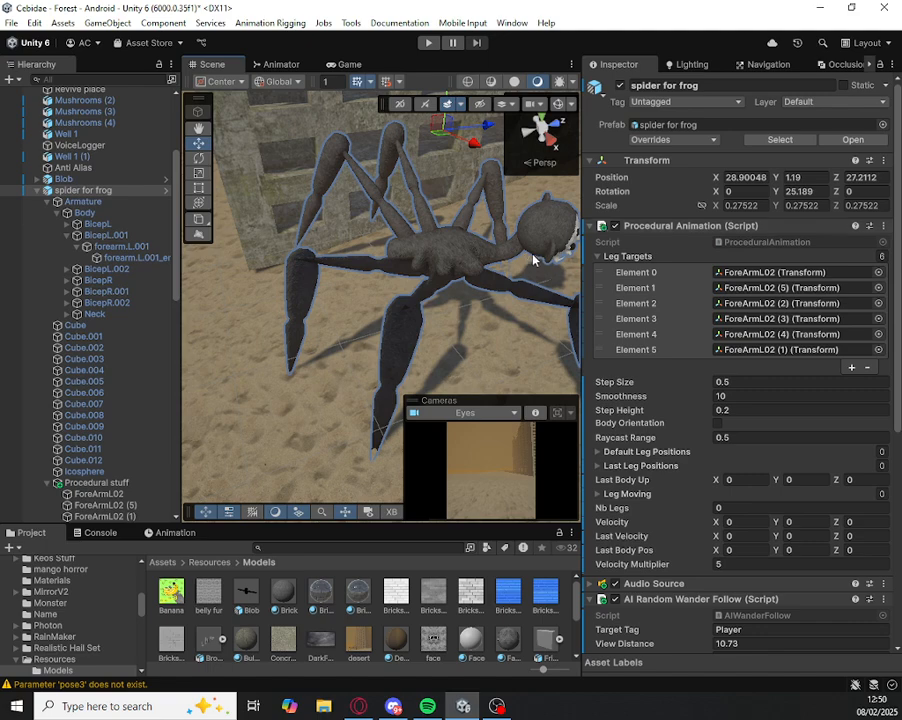
pyautogui.scroll(1, 483, 238)
pyautogui.moveTo(537, 258); pyautogui.dragTo(518, 172, button='right')
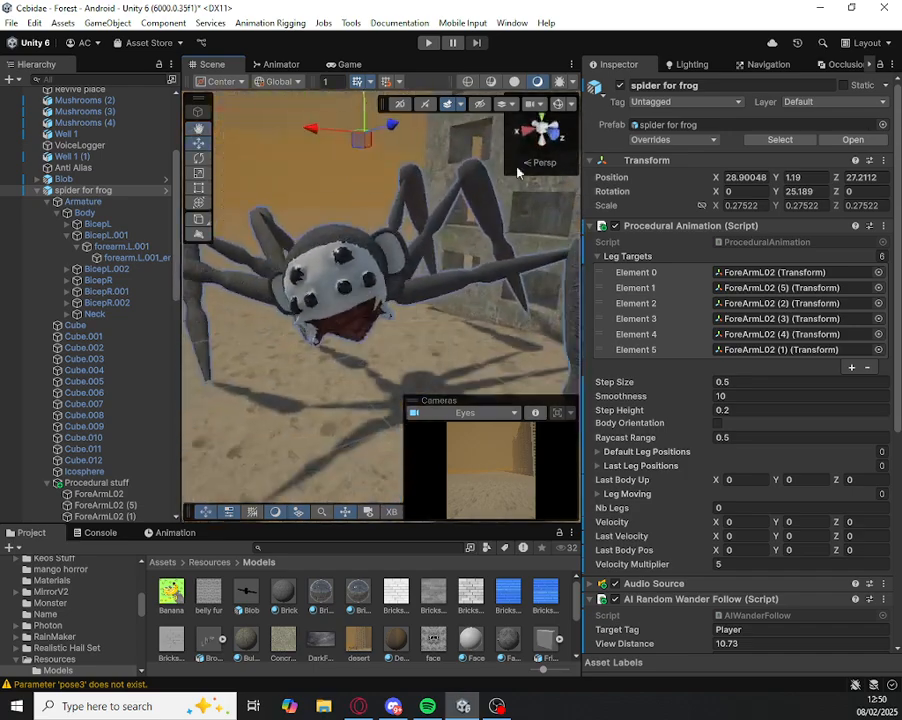
pyautogui.click(660, 230)
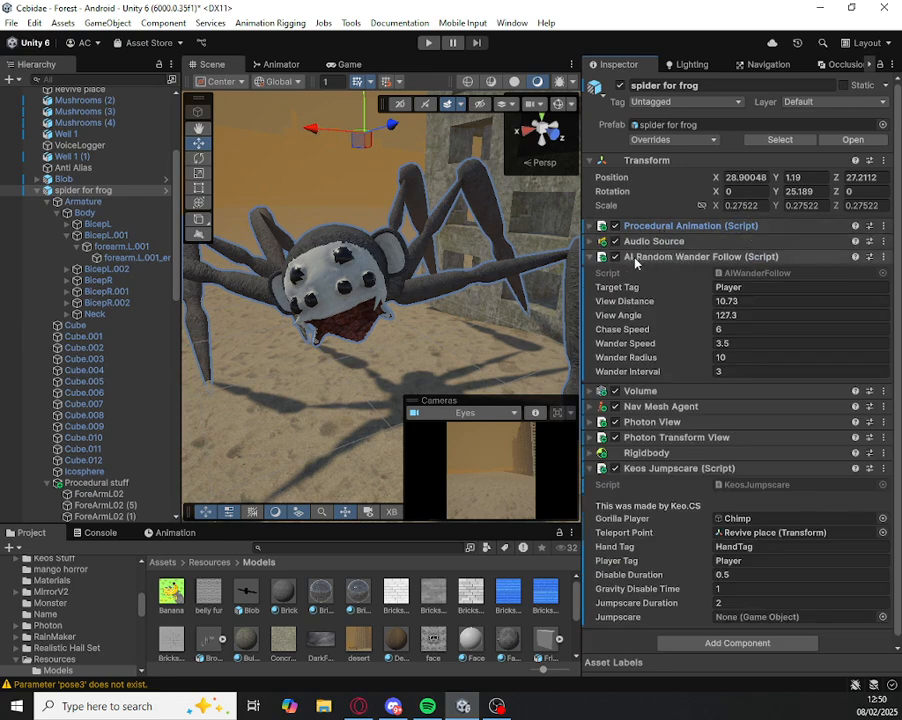
# Step: Search the components that can be added to spider for frog for "ai", and close the list without adding any
pyautogui.scroll(-1, 692, 260)
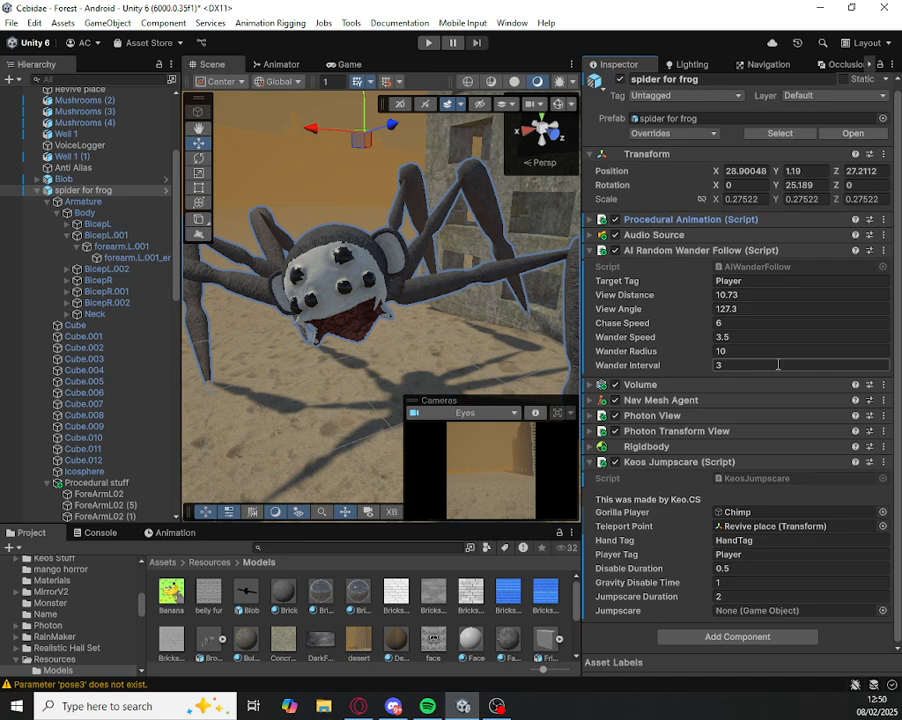
pyautogui.click(741, 637)
pyautogui.write('fas')
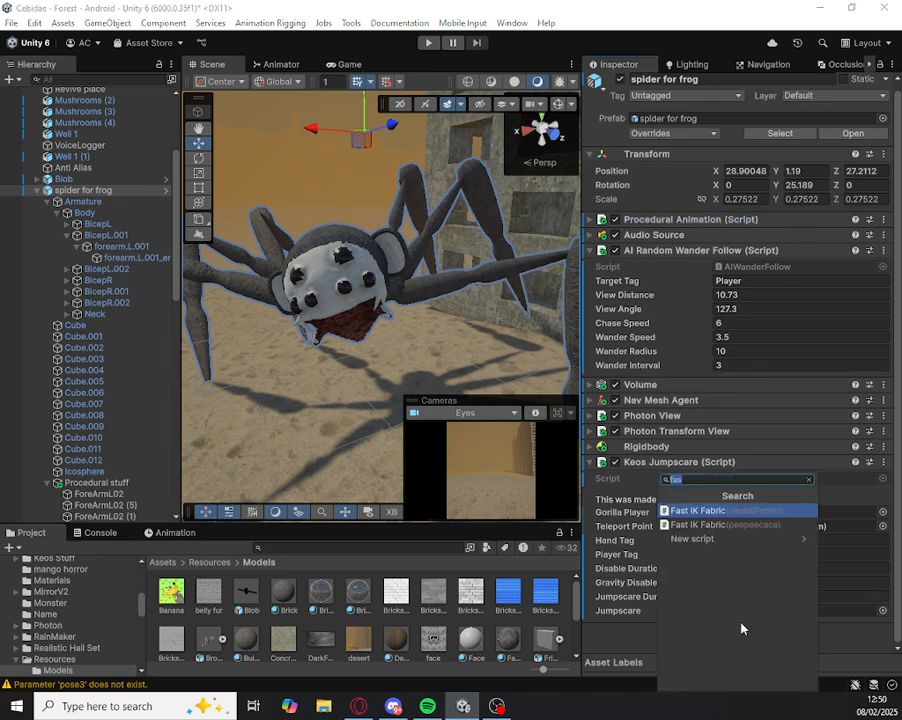
pyautogui.write('ai')
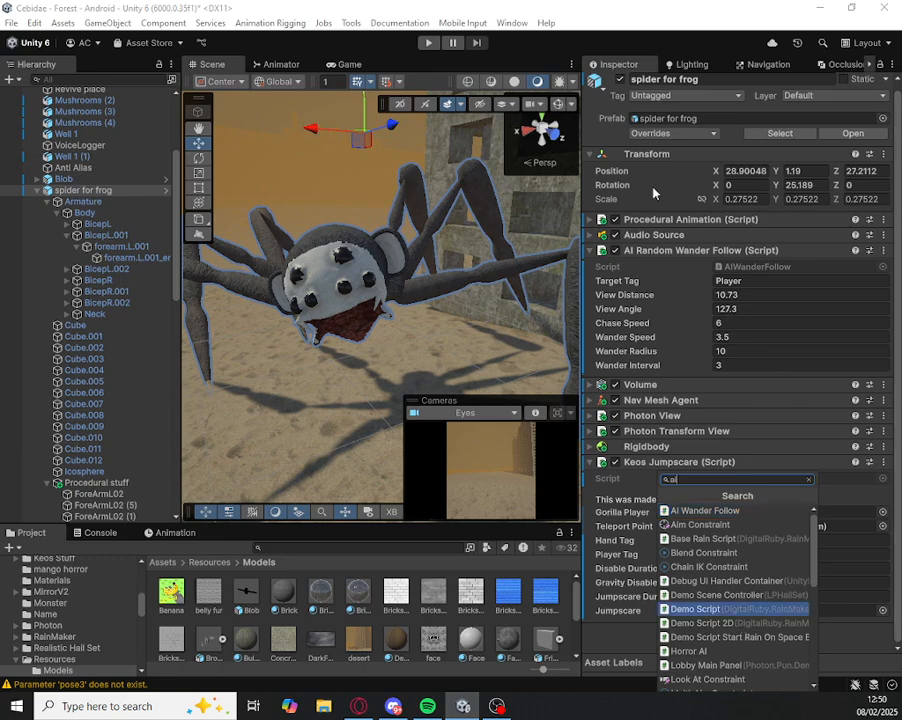
pyautogui.moveTo(288, 325); pyautogui.dragTo(260, 344, button='right')
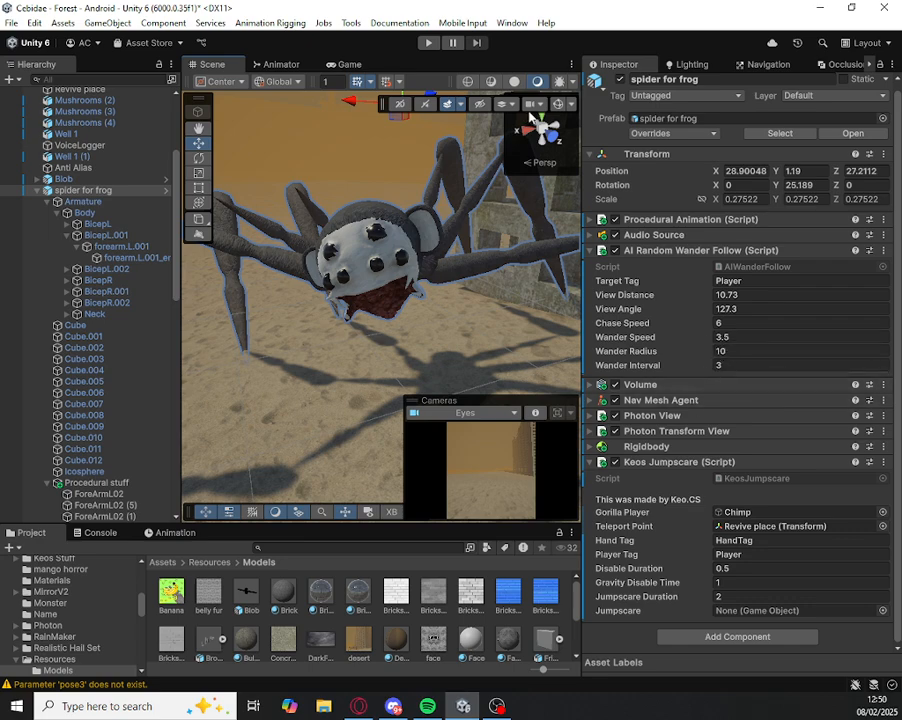
# Step: Set the AI Random Wander Follow View Angle of spider for frog to 94.5, showing the scene gizmos only during the adjustment
pyautogui.click(561, 103)
pyautogui.keyDown('alt'); pyautogui.moveTo(445, 248); pyautogui.dragTo(352, 236); pyautogui.keyUp('alt')
pyautogui.moveTo(648, 309); pyautogui.dragTo(620, 282)
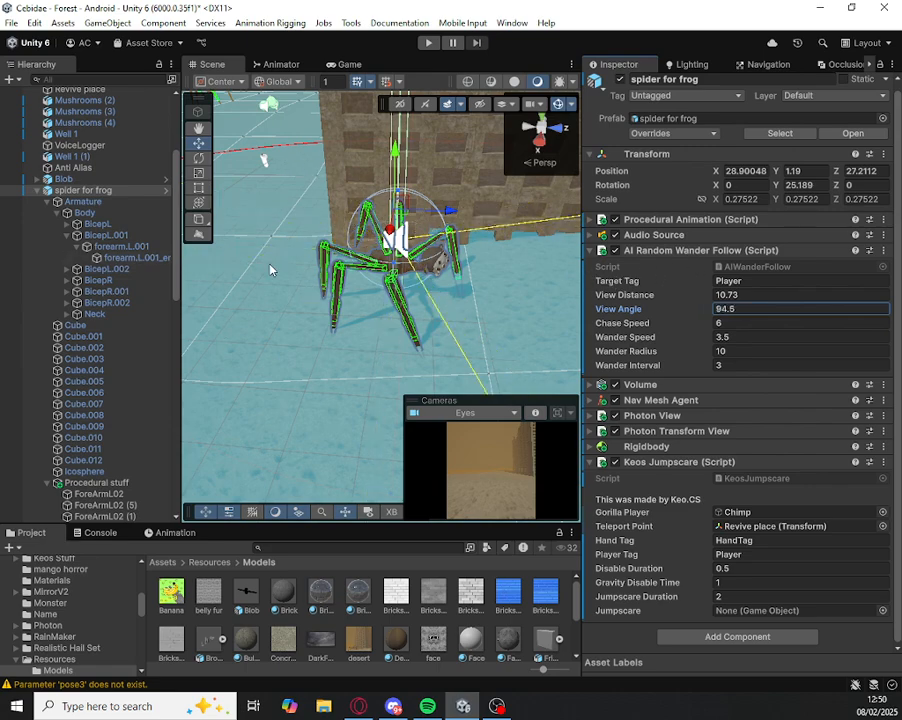
pyautogui.moveTo(364, 238); pyautogui.dragTo(562, 117, button='right')
pyautogui.press('w')
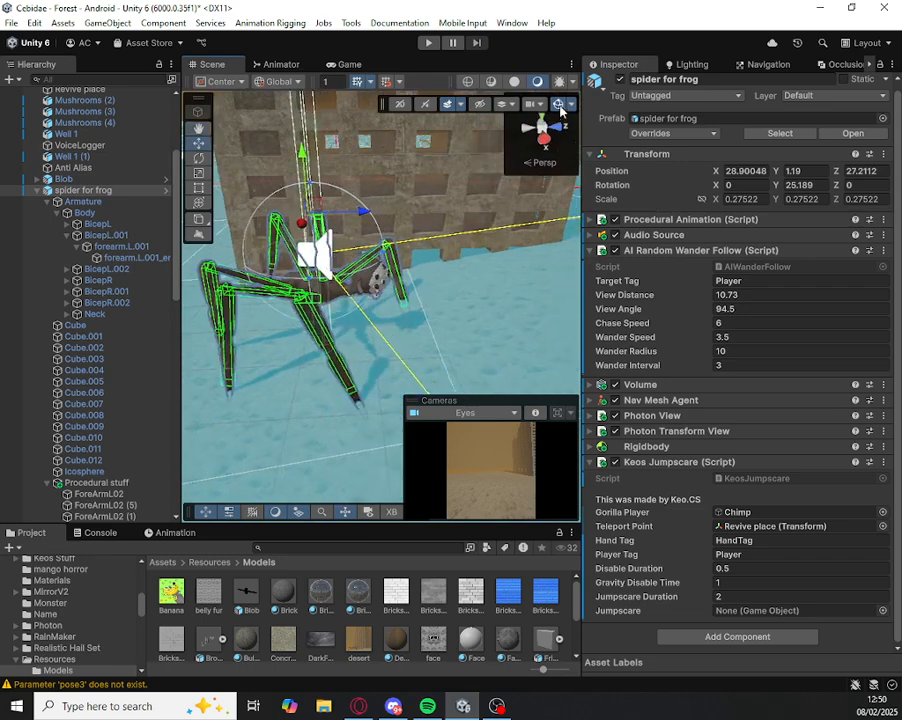
pyautogui.click(559, 106)
# Step: Collapse the Keos Jumpscare component and enter Player as the Target Tag of AI Random Wander Follow
pyautogui.press('s')
pyautogui.moveTo(509, 167); pyautogui.dragTo(447, 102, button='right')
pyautogui.scroll(2, 578, 192)
pyautogui.press('w')
pyautogui.press('a')
pyautogui.press('s')
pyautogui.press('w')
pyautogui.press('d')
pyautogui.press('s')
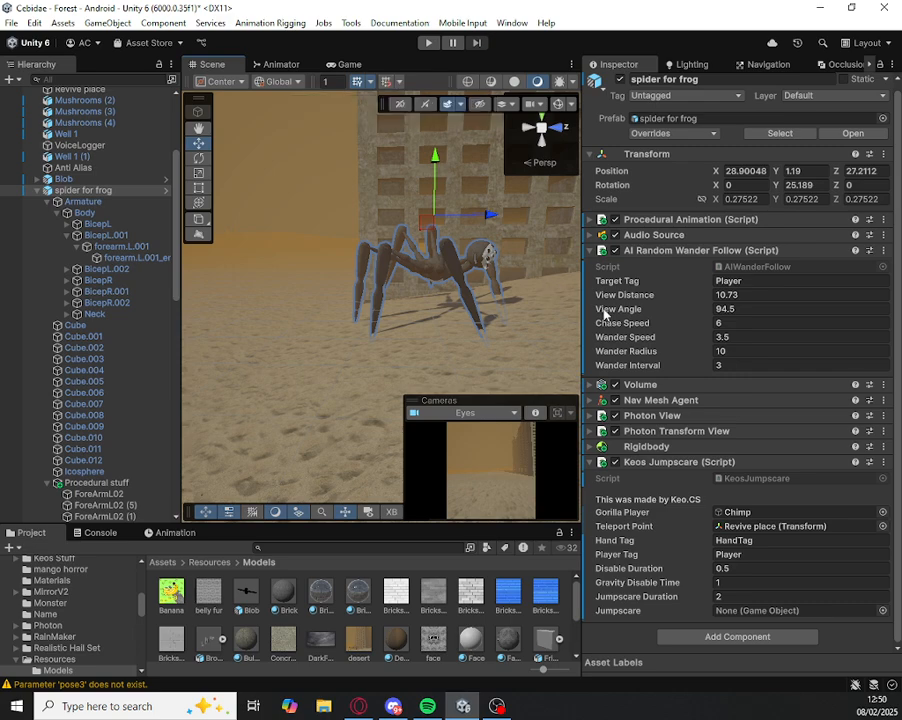
pyautogui.click(659, 466)
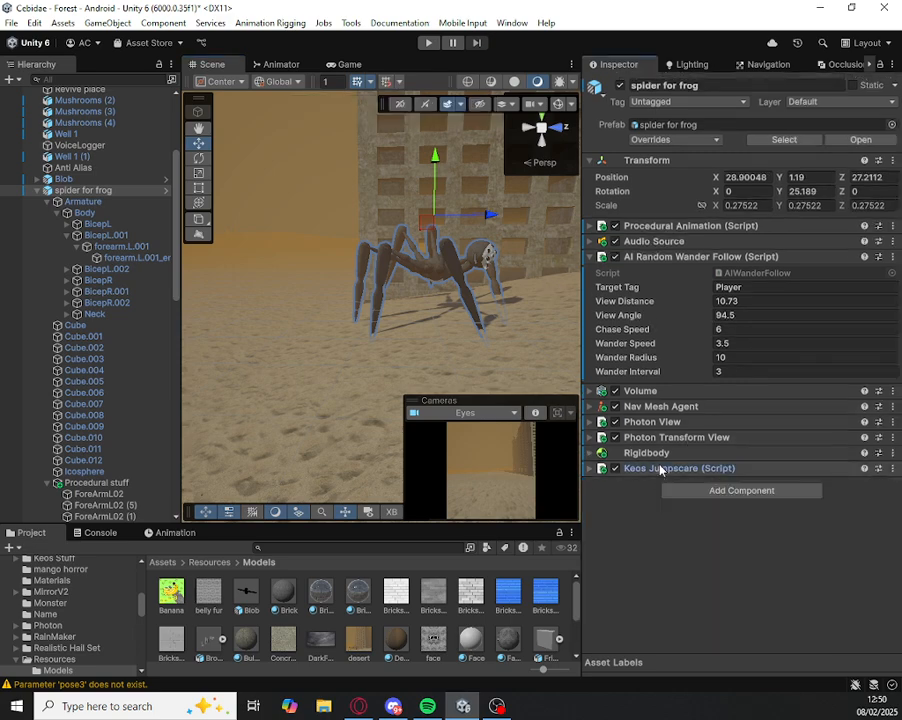
pyautogui.click(749, 288)
pyautogui.write('P')
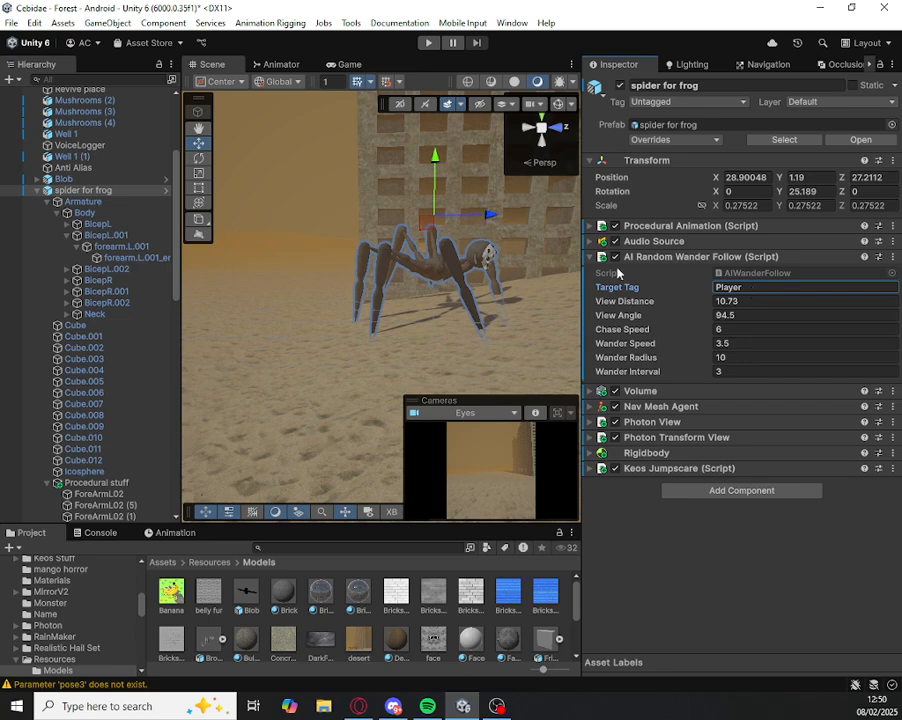
# Step: Check the Player tag on Soft Chimp Locomotion and on its Chimp child, viewing the list of available tags
pyautogui.scroll(5, 124, 136)
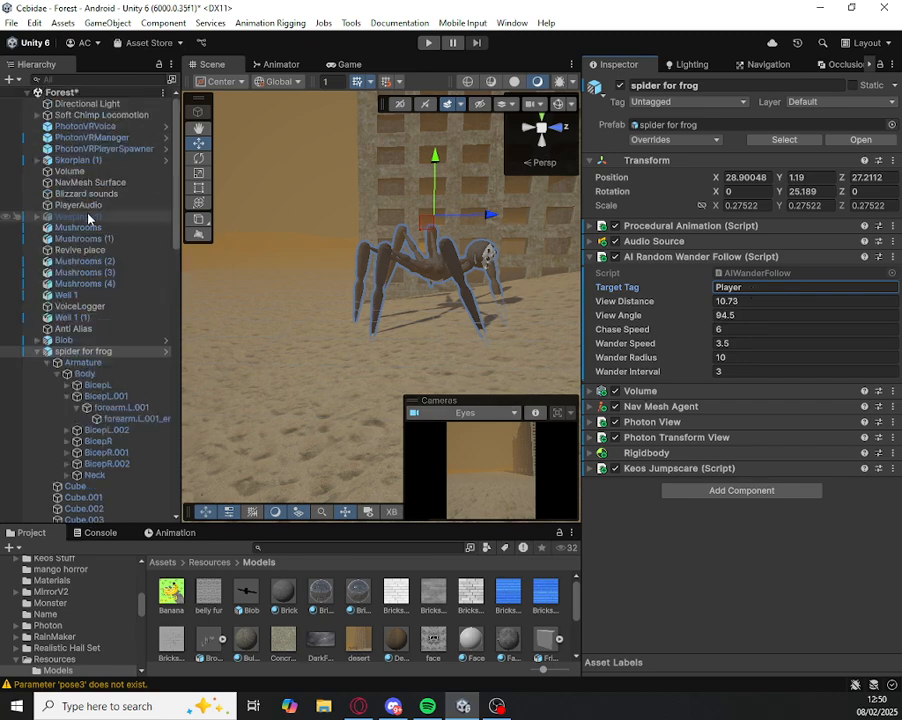
pyautogui.click(18, 115)
pyautogui.click(39, 116)
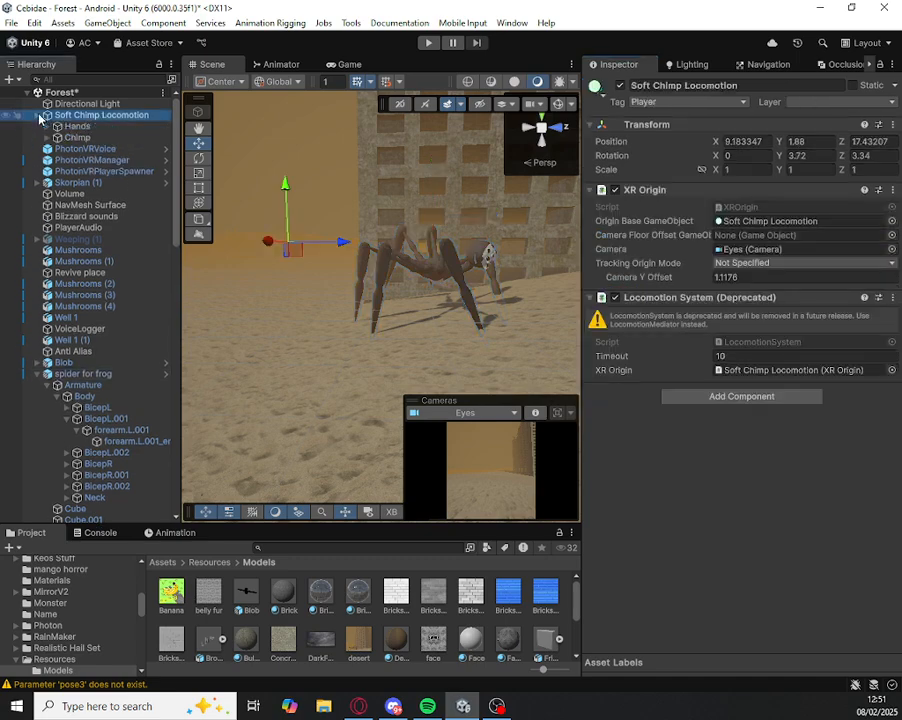
pyautogui.click(640, 106)
pyautogui.click(390, 116)
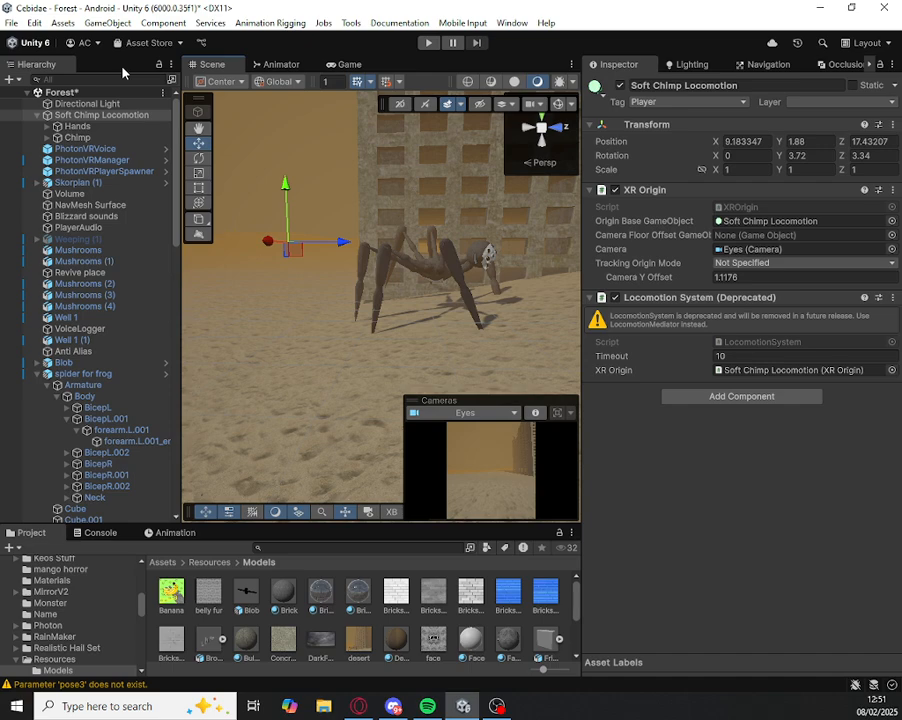
pyautogui.click(681, 101)
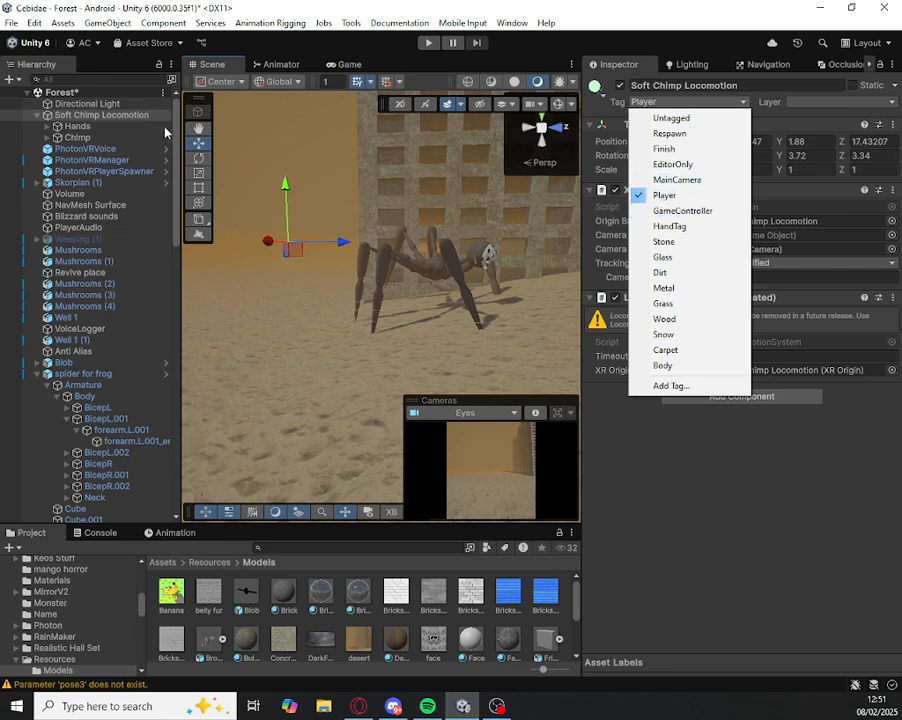
pyautogui.click(76, 137)
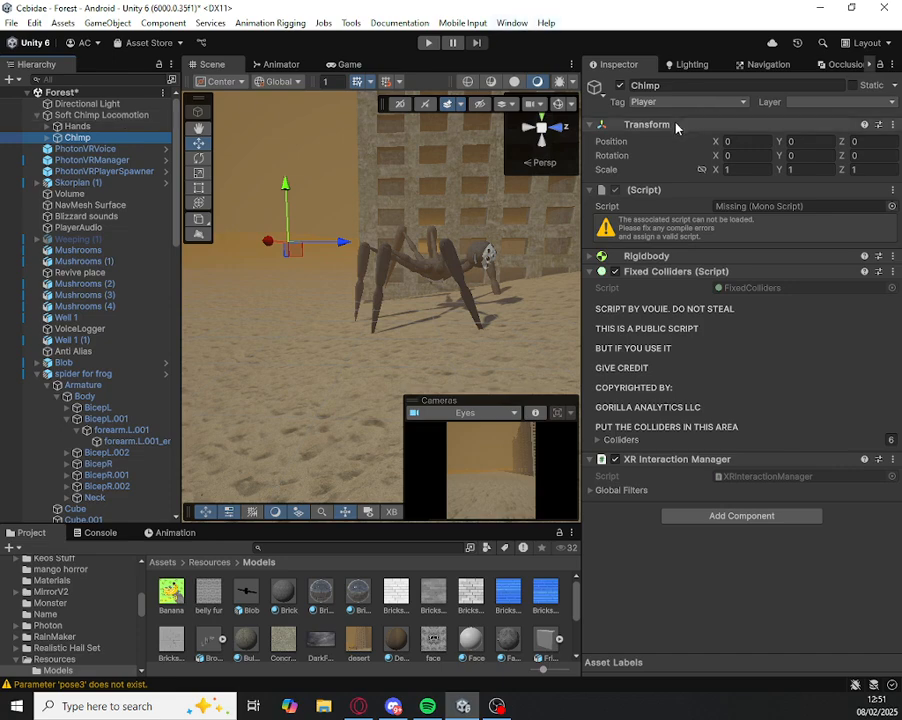
# Step: Select spider for frog in the scene, search its addable components for "nav", and expand its Nav Mesh Agent settings
pyautogui.scroll(5, 335, 264)
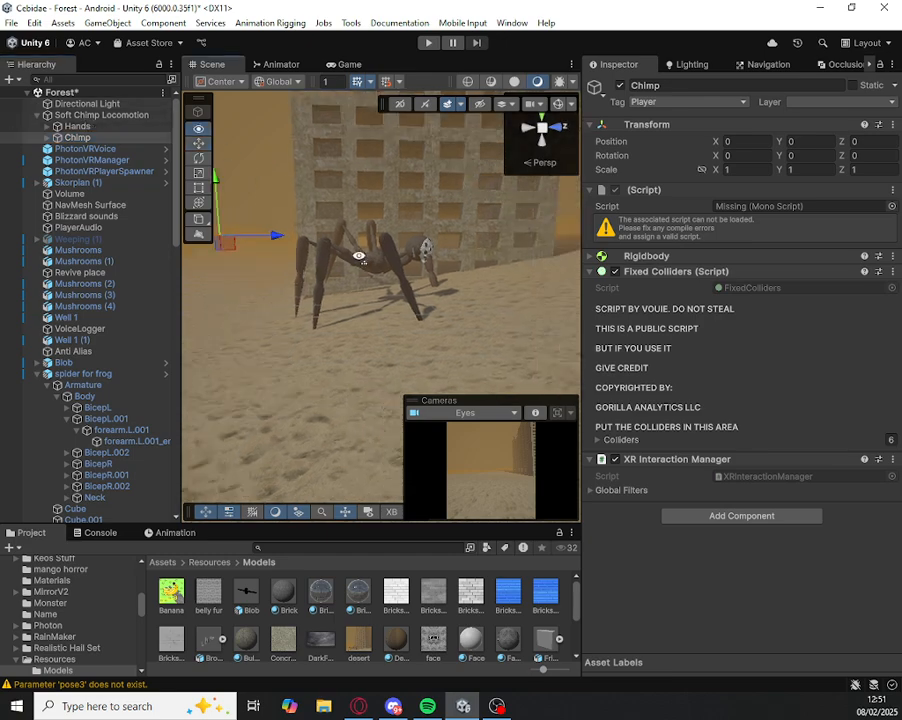
pyautogui.click(449, 192)
pyautogui.scroll(-5, 398, 196)
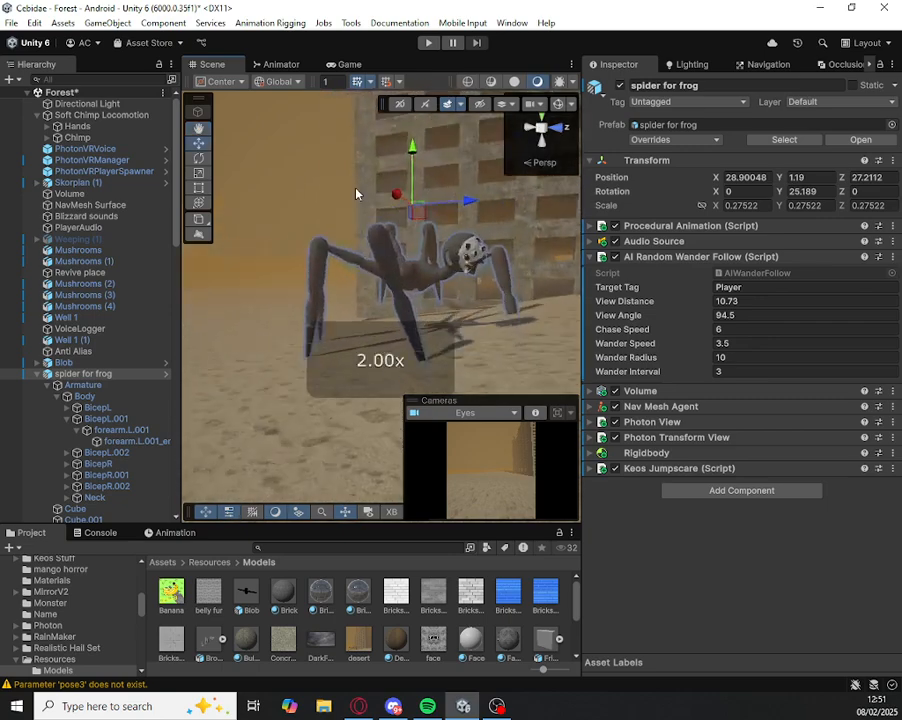
pyautogui.scroll(4, 390, 296)
pyautogui.moveTo(415, 280); pyautogui.dragTo(448, 318, button='right')
pyautogui.scroll(-3, 423, 266)
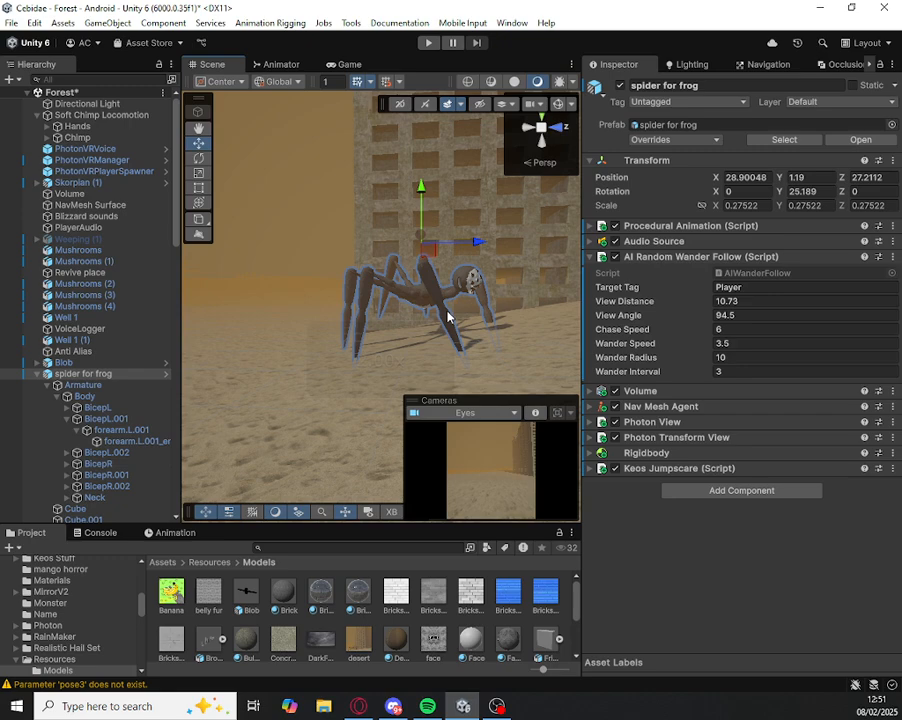
pyautogui.click(737, 492)
pyautogui.write('nav')
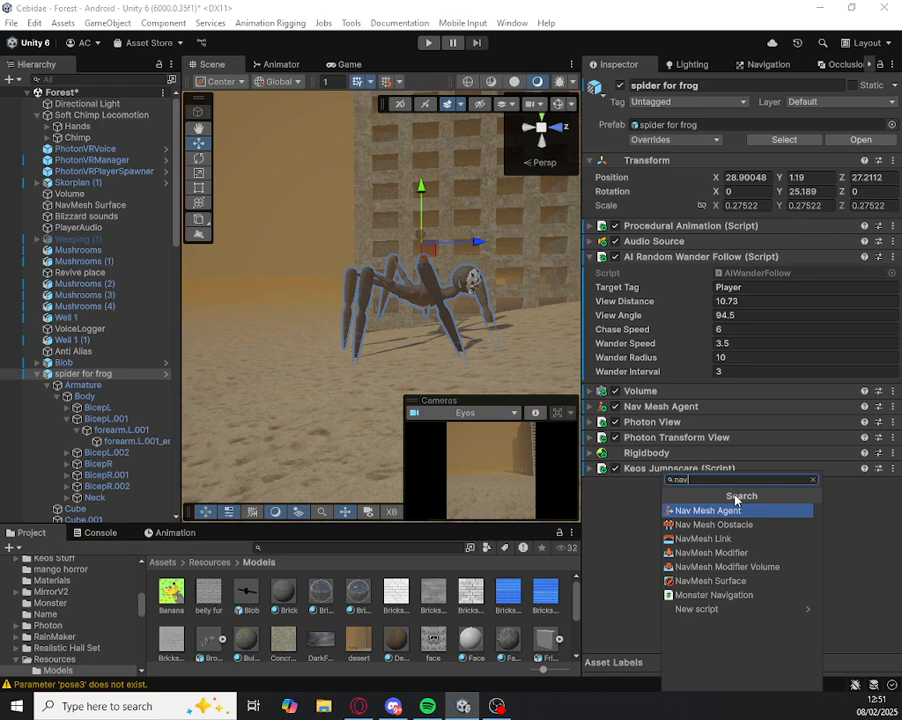
pyautogui.click(705, 510)
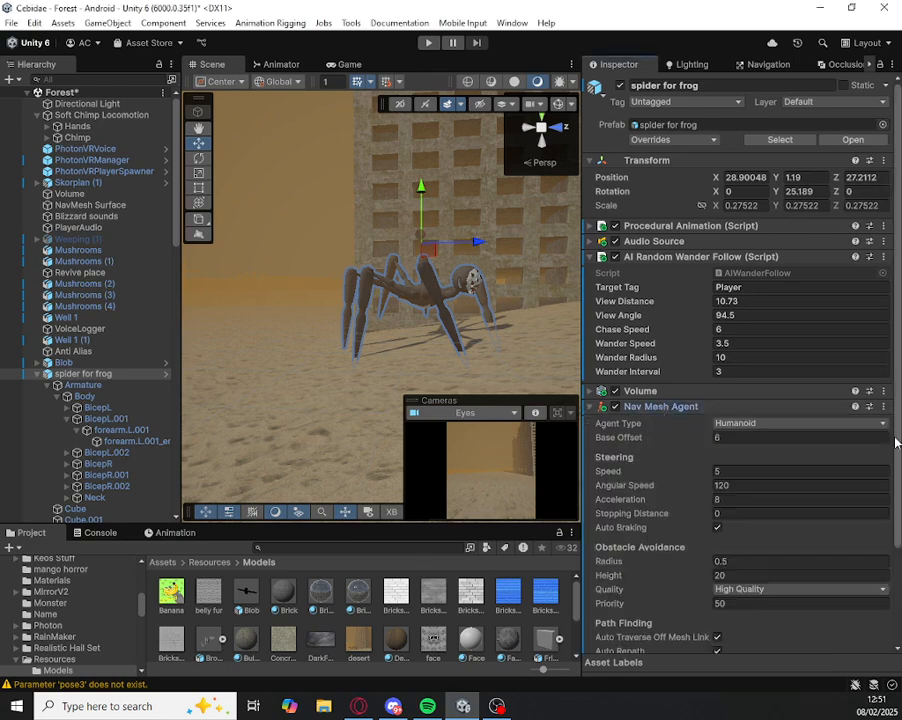
# Step: Review the Nav Mesh Agent settings of spider for frog and the AI objects available for creation, such as NavMesh Surface, without creating any
pyautogui.click(735, 425)
pyautogui.moveTo(302, 373); pyautogui.dragTo(312, 379, button='right')
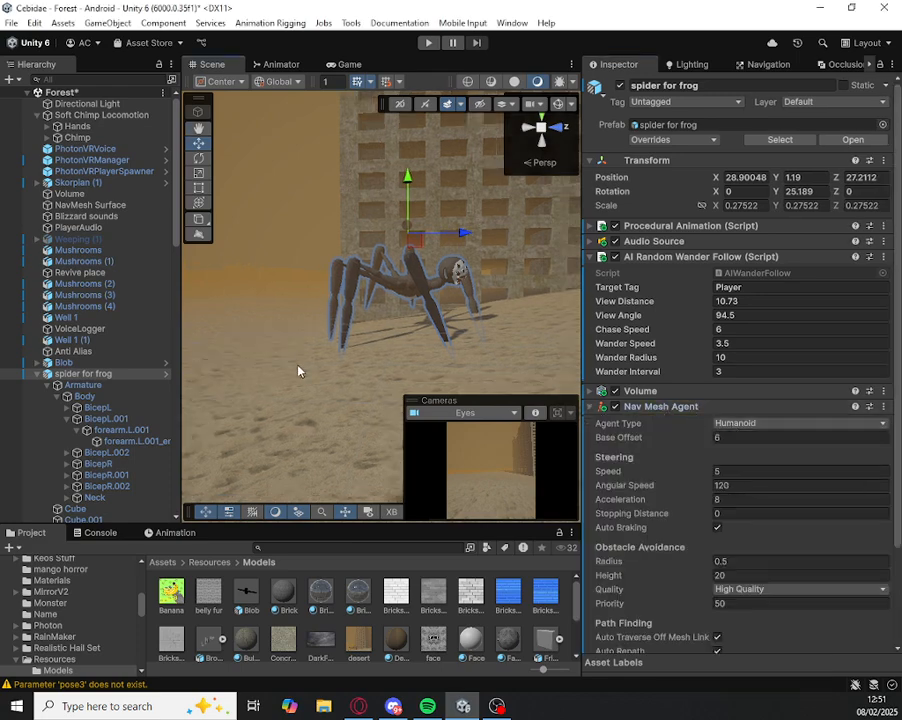
pyautogui.scroll(-10, 86, 373)
pyautogui.scroll(10, 88, 372)
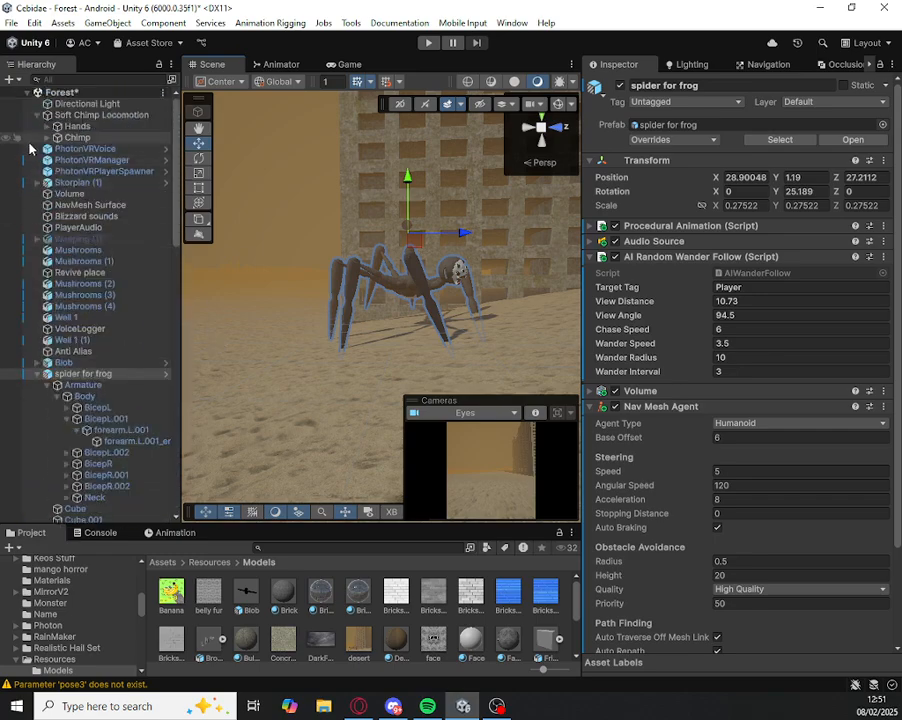
pyautogui.scroll(-1, 746, 374)
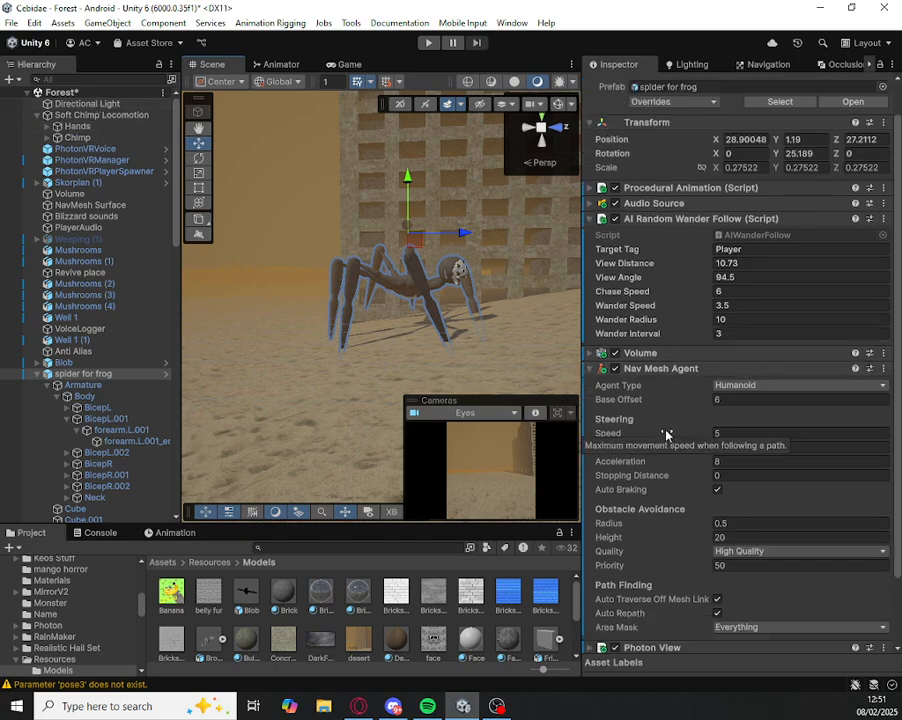
pyautogui.click(11, 79)
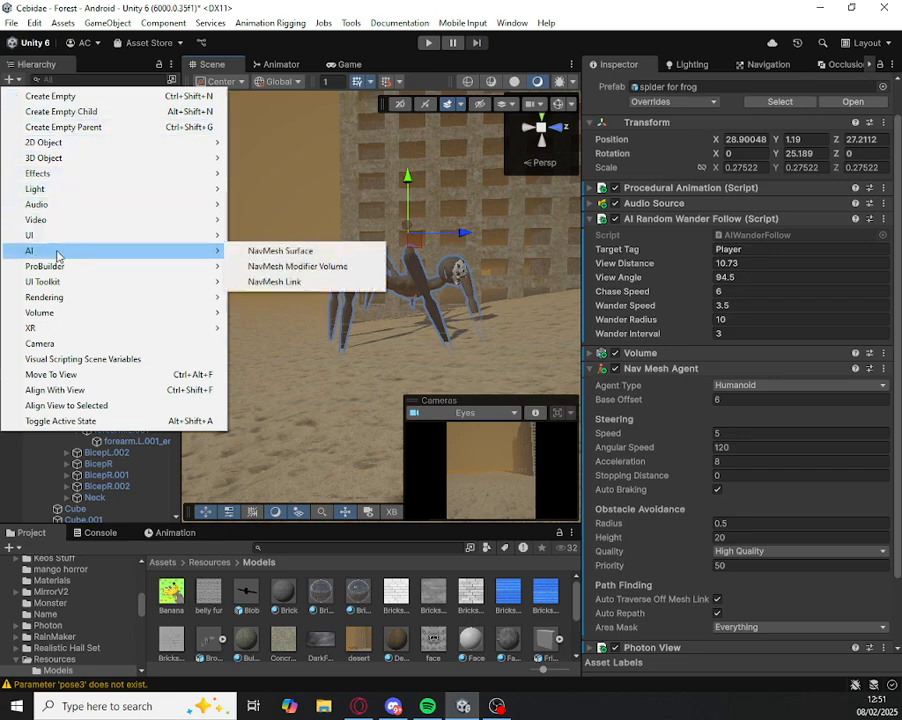
pyautogui.moveTo(185, 266)
pyautogui.moveTo(218, 250)
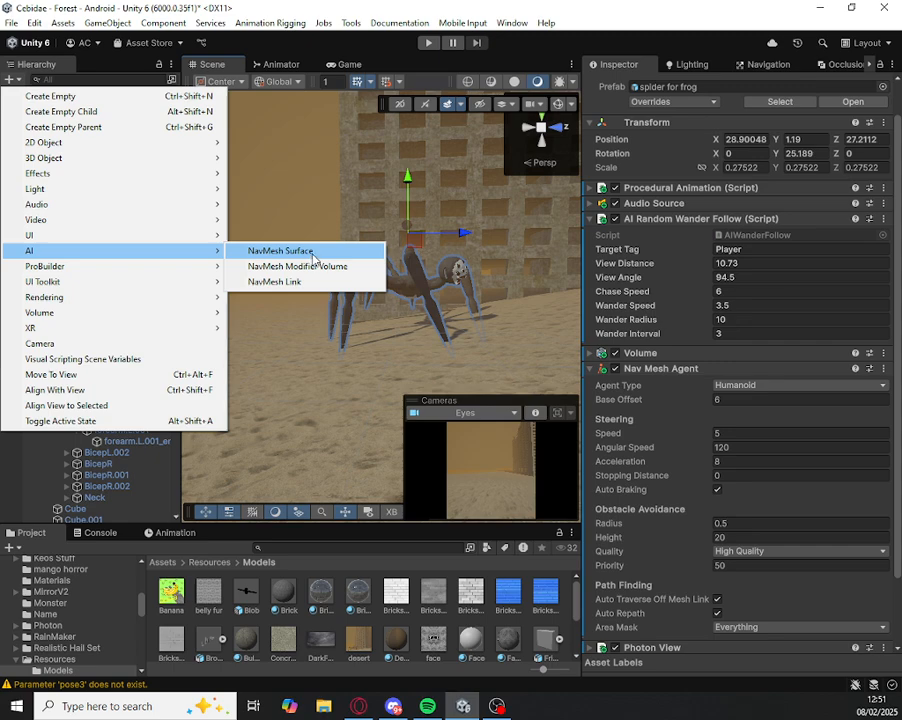
pyautogui.click(415, 224)
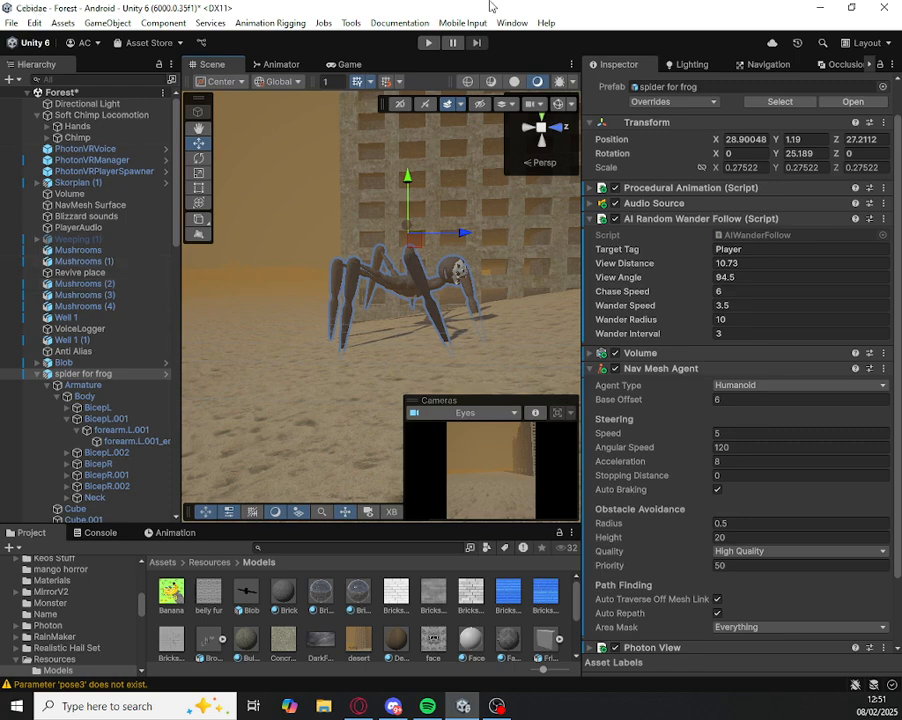
# Step: View the Navigation agent settings and the NavMesh Surface component, and show the scene gizmos to display the baked area
pyautogui.click(780, 66)
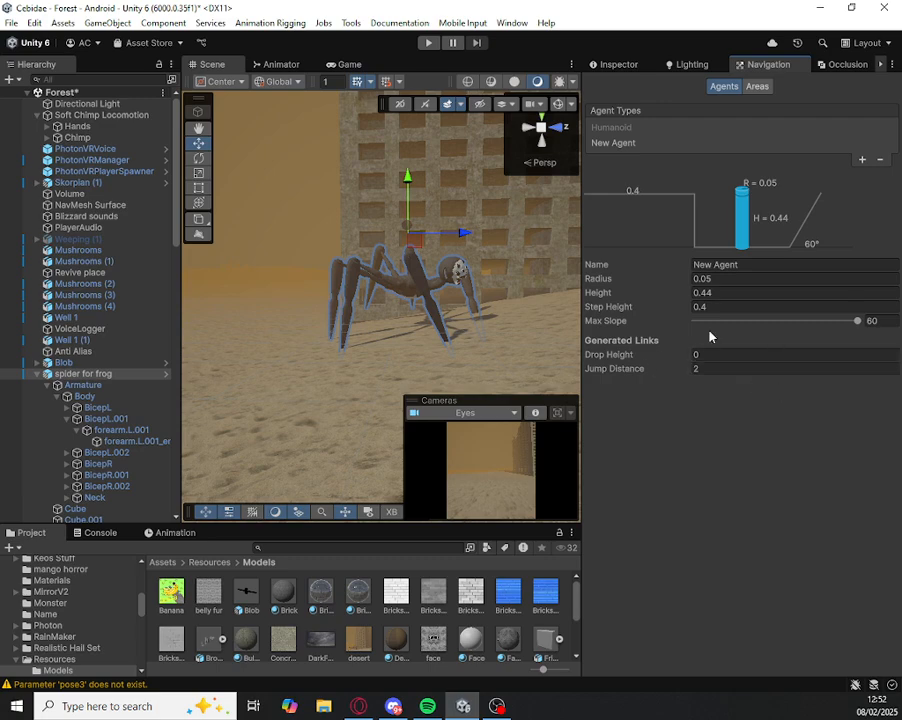
pyautogui.click(90, 204)
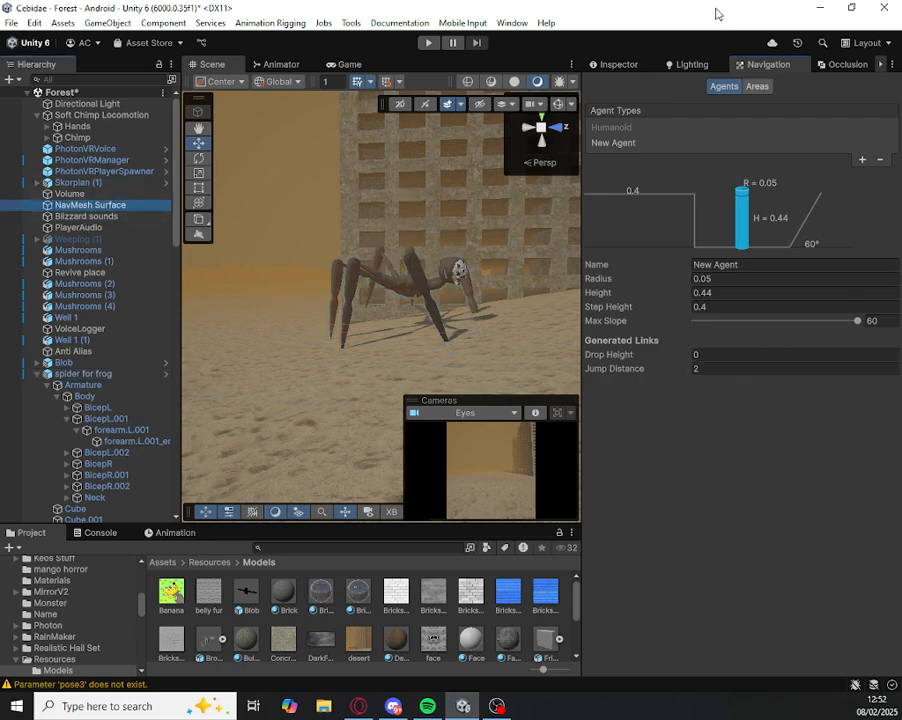
pyautogui.click(597, 66)
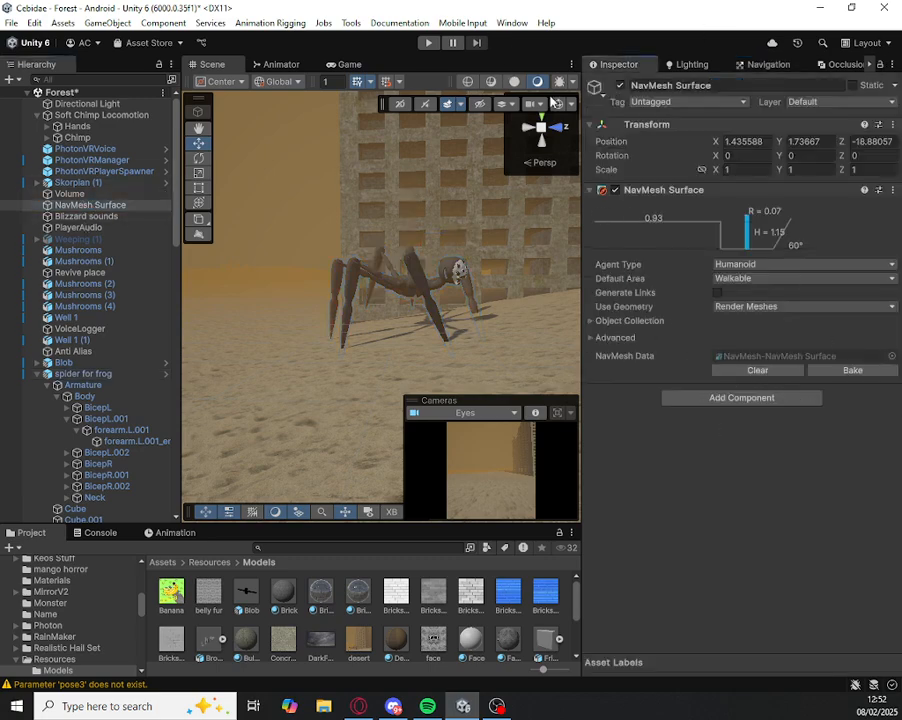
pyautogui.click(553, 103)
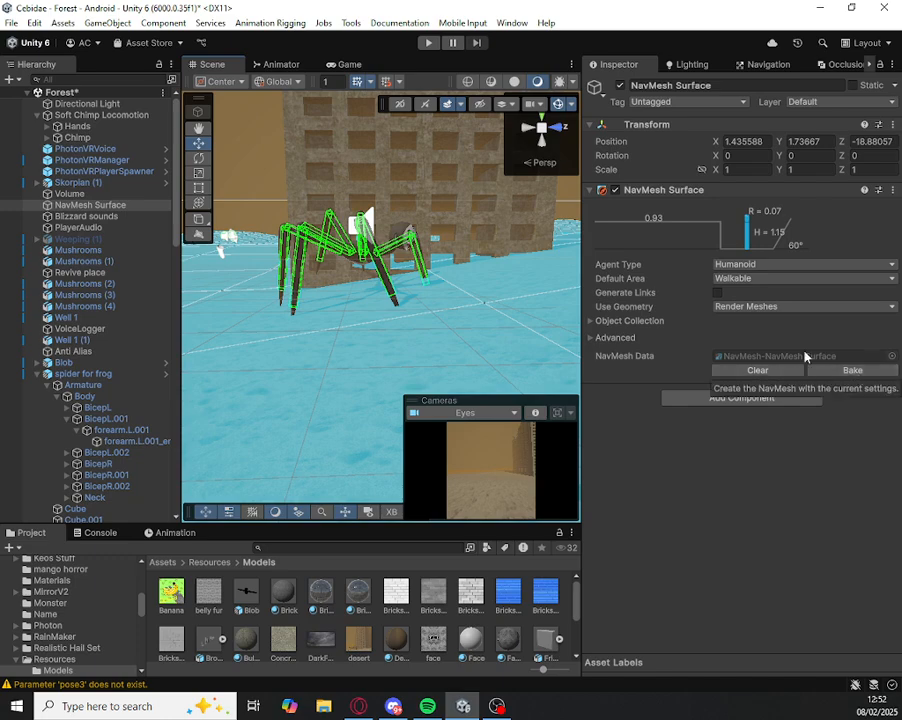
# Step: Examine the baked navigation area around the building and the Mesh Collider of the Forest ground
pyautogui.click(565, 290)
pyautogui.moveTo(446, 240); pyautogui.dragTo(417, 226, button='right')
pyautogui.press('w')
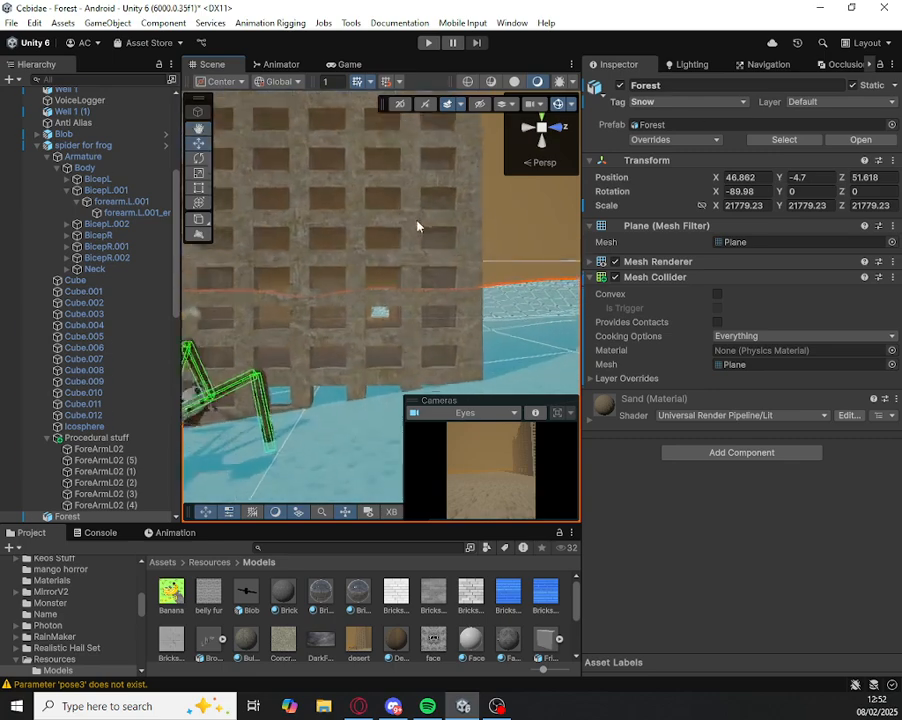
pyautogui.click(421, 229)
pyautogui.scroll(-3, 422, 219)
pyautogui.rightClick(417, 212)
pyautogui.moveTo(320, 231); pyautogui.dragTo(328, 234, button='right')
pyautogui.click(541, 237)
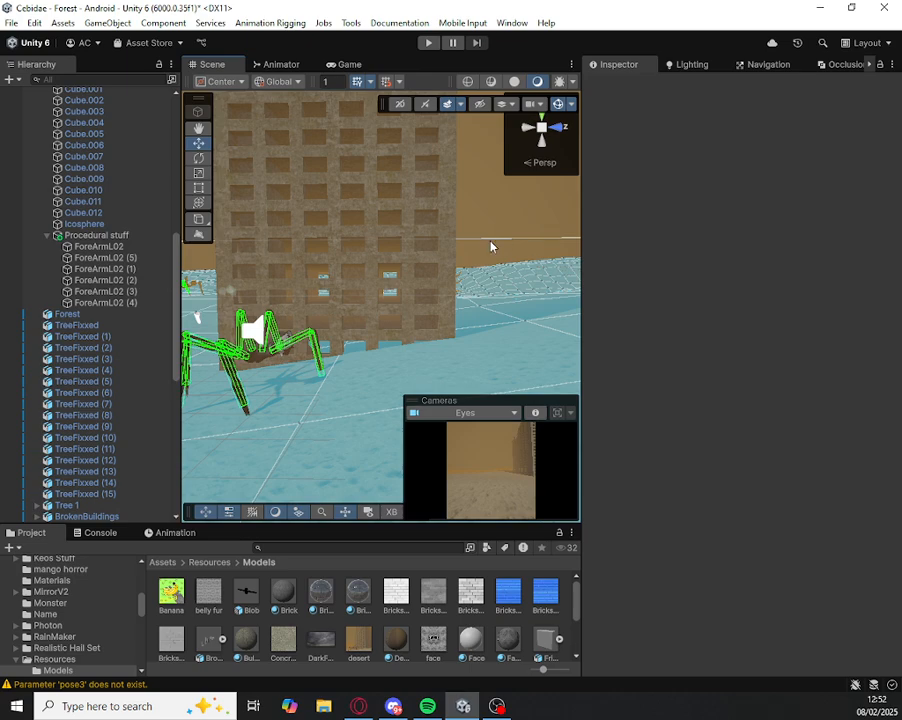
pyautogui.click(84, 234)
pyautogui.click(505, 381)
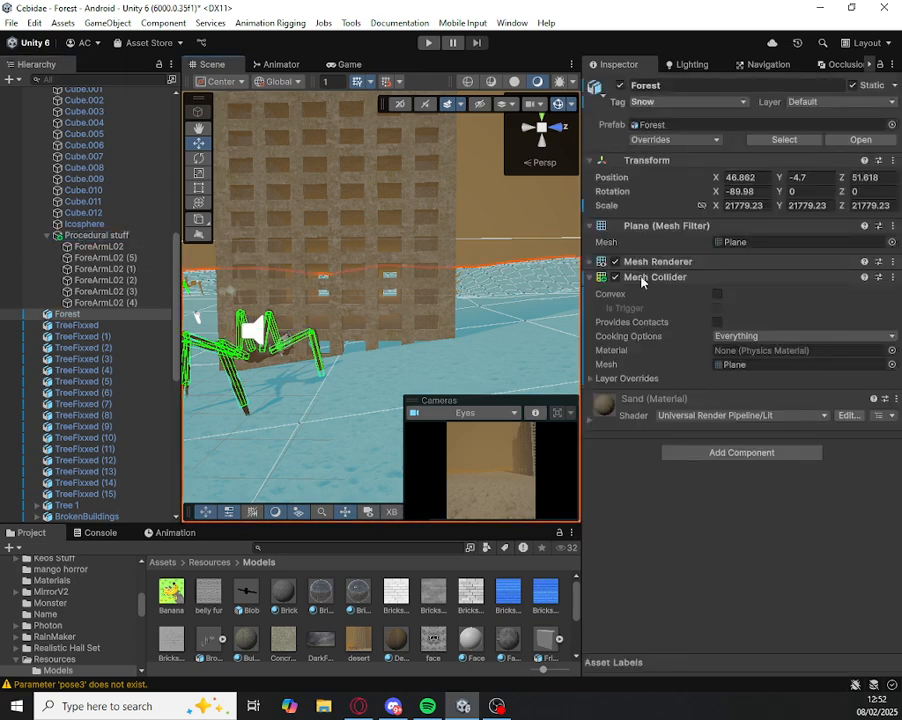
pyautogui.scroll(-10, 47, 178)
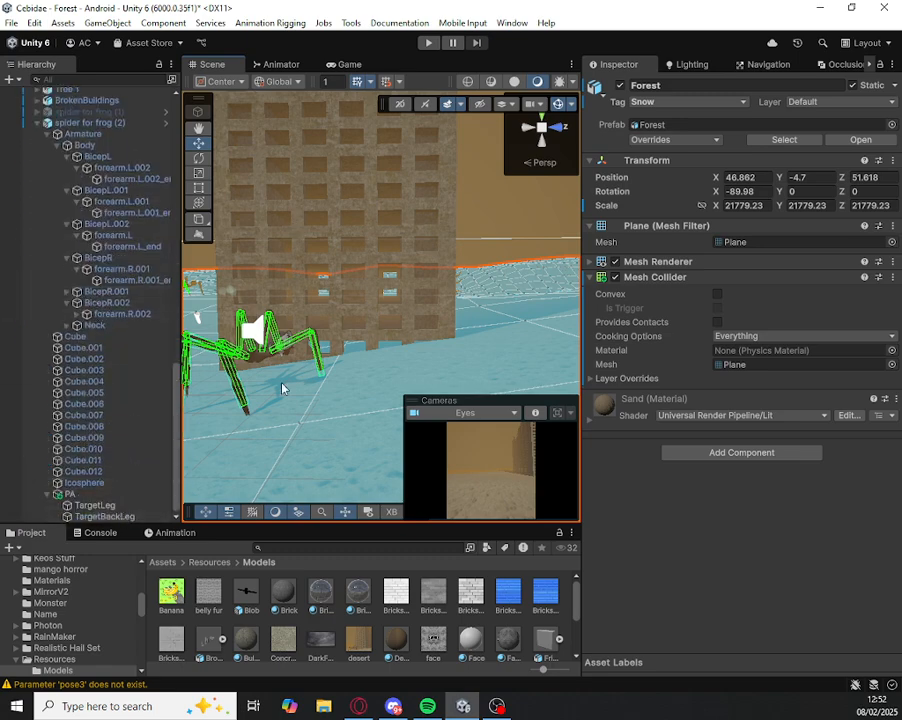
# Step: Select spider for frog in the scene, examine it over the baked navigation area, and hide the scene gizmos
pyautogui.moveTo(259, 317); pyautogui.dragTo(242, 337, button='right')
pyautogui.click(267, 315)
pyautogui.scroll(4, 162, 319)
pyautogui.scroll(4, 162, 319)
pyautogui.moveTo(420, 360); pyautogui.dragTo(400, 330, button='right')
pyautogui.moveTo(458, 240); pyautogui.dragTo(456, 269, button='right')
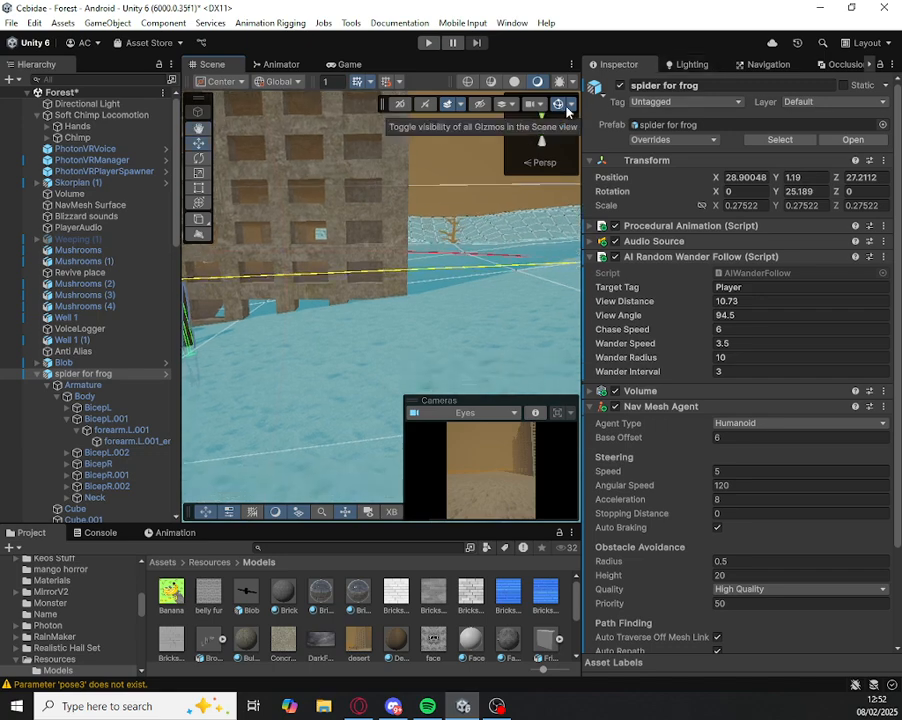
pyautogui.press('s')
pyautogui.moveTo(366, 338); pyautogui.dragTo(350, 318, button='right')
pyautogui.scroll(2, 204, 315)
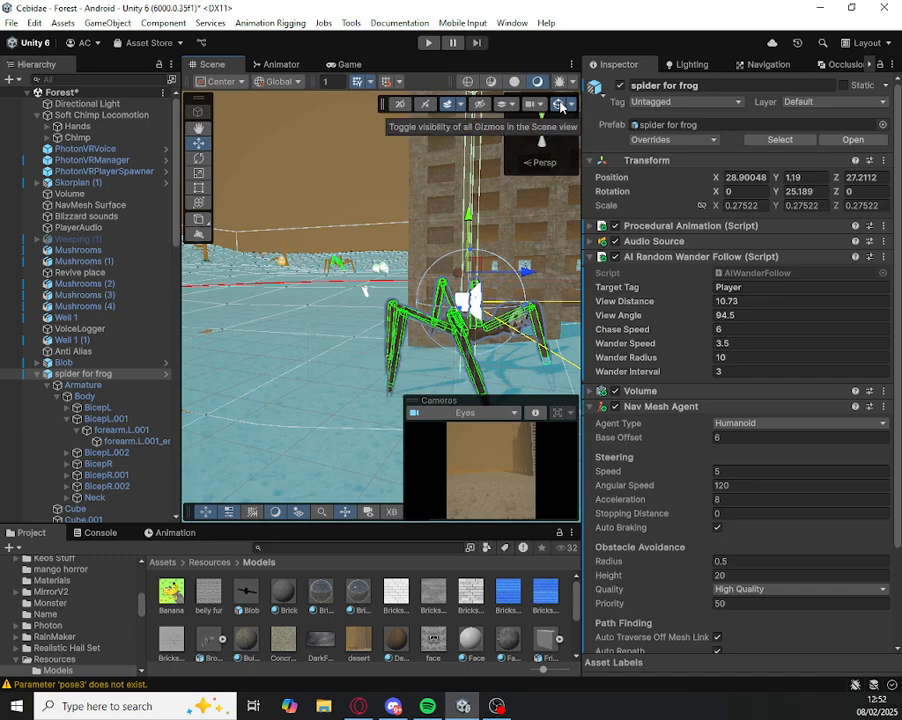
pyautogui.click(561, 104)
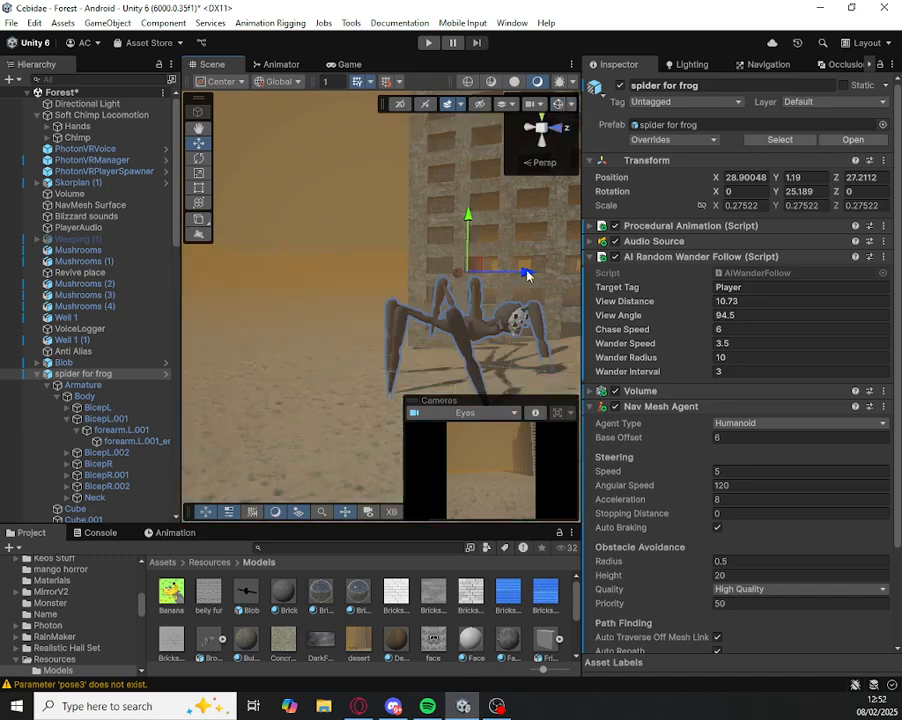
# Step: Expand the Keos Jumpscare component of spider for frog and view the object creation options without creating anything
pyautogui.scroll(-3, 670, 213)
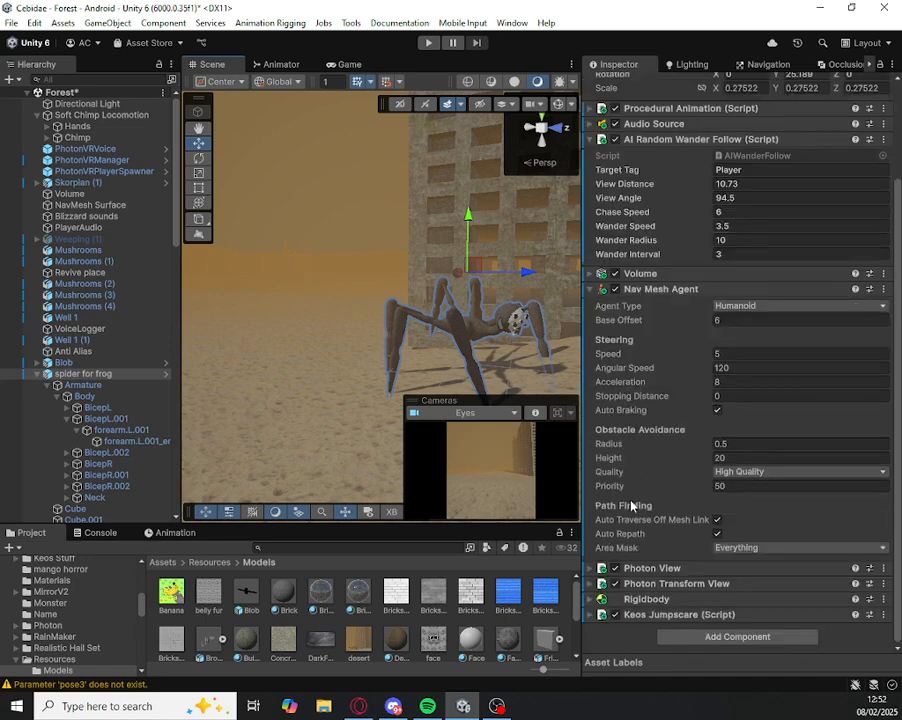
pyautogui.click(685, 615)
pyautogui.scroll(-4, 688, 590)
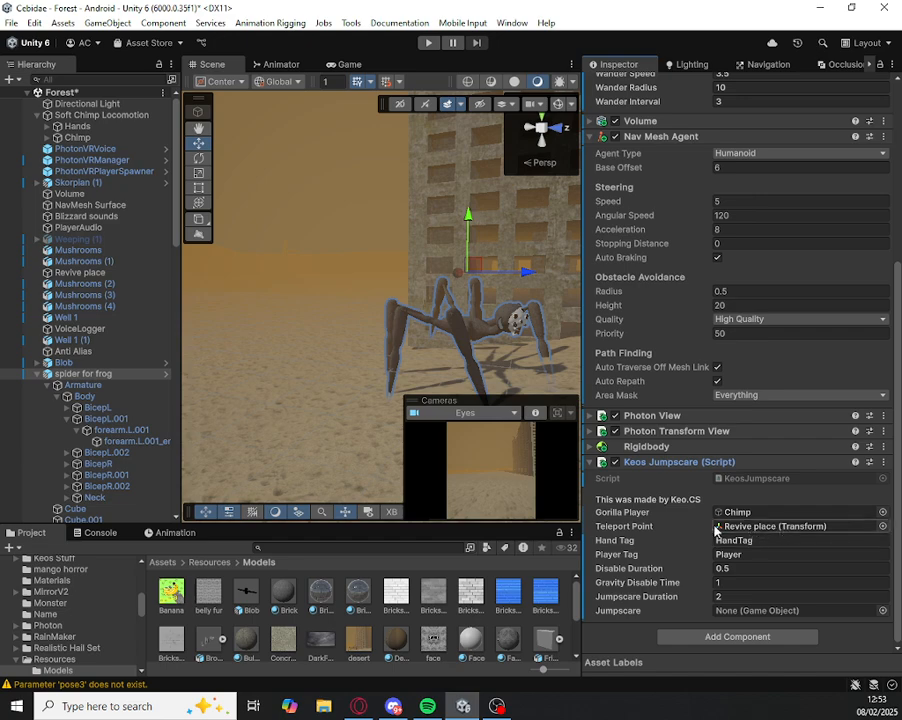
pyautogui.click(9, 79)
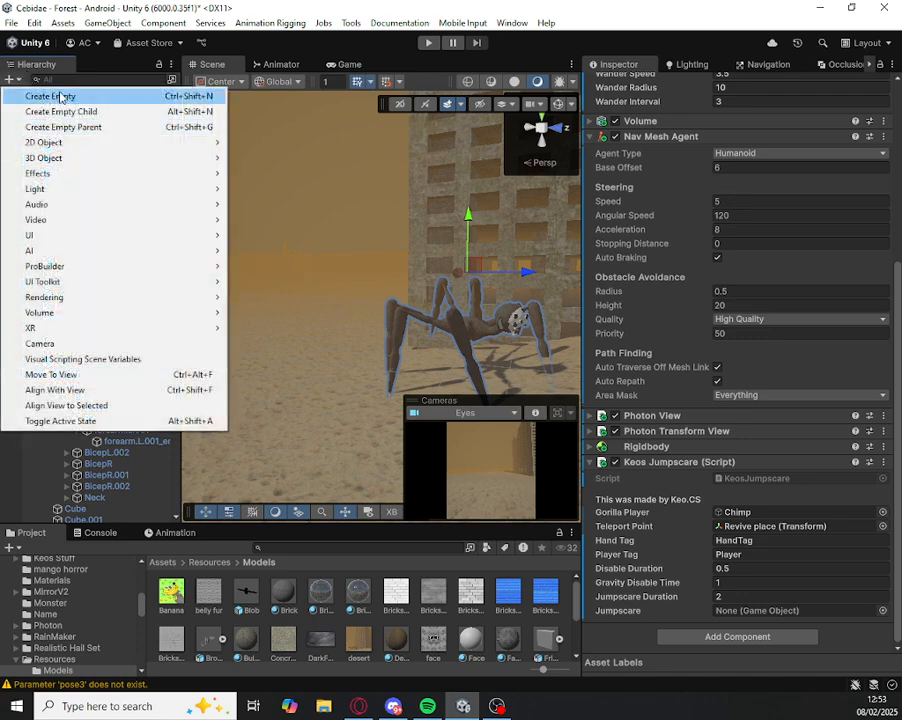
pyautogui.moveTo(348, 206); pyautogui.dragTo(374, 228, button='right')
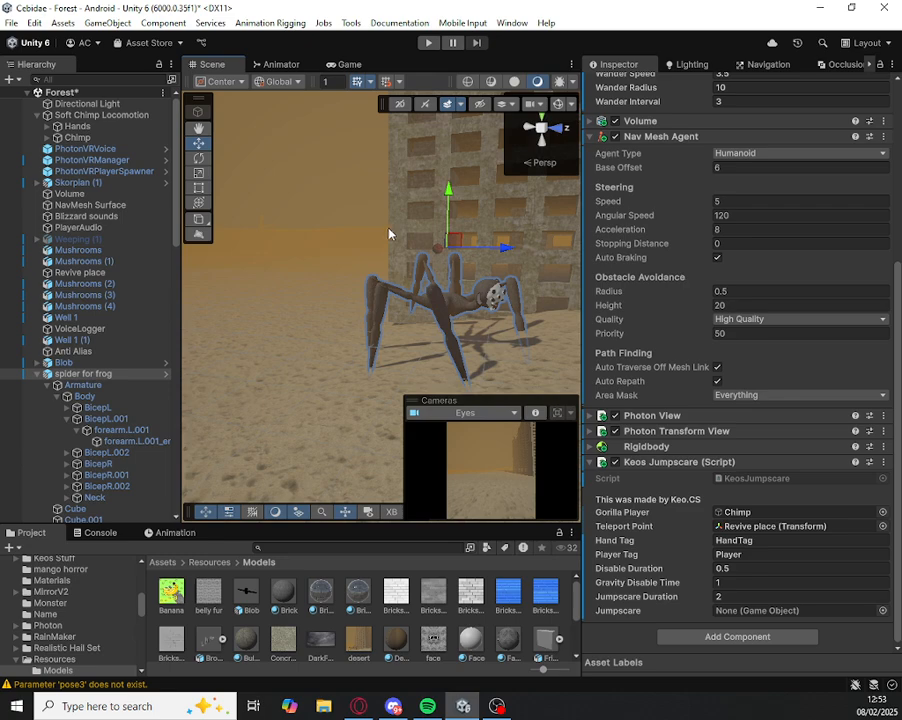
# Step: Review the Hand Tag, Player Tag, Disable Duration and Gravity Disable Time fields of the Keos Jumpscare component
pyautogui.moveTo(717, 540); pyautogui.dragTo(770, 540)
pyautogui.click(794, 542)
pyautogui.press('Tab')
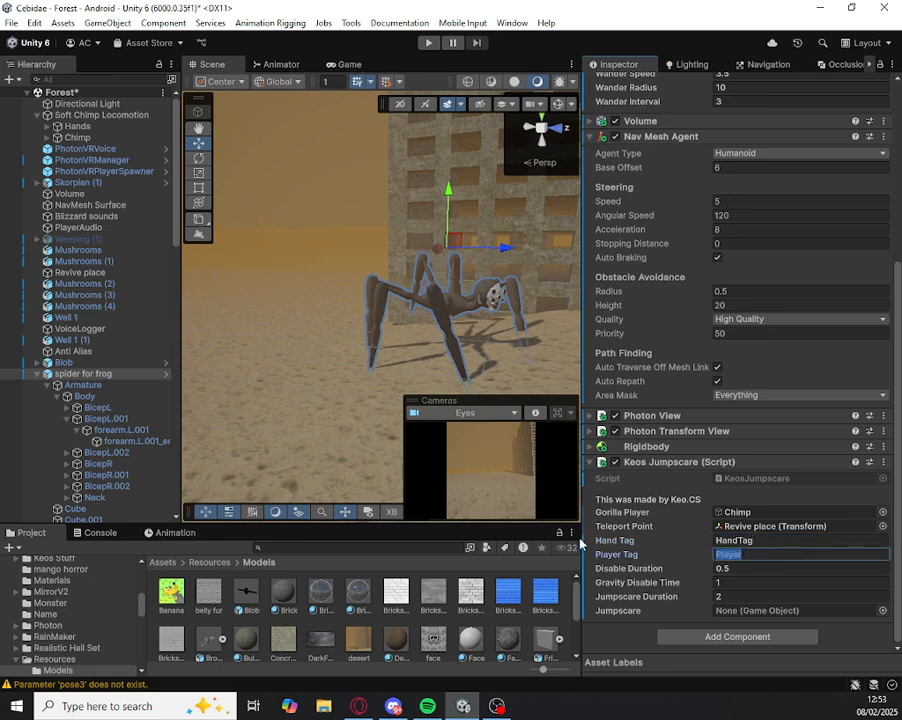
pyautogui.moveTo(302, 300); pyautogui.dragTo(310, 306, button='right')
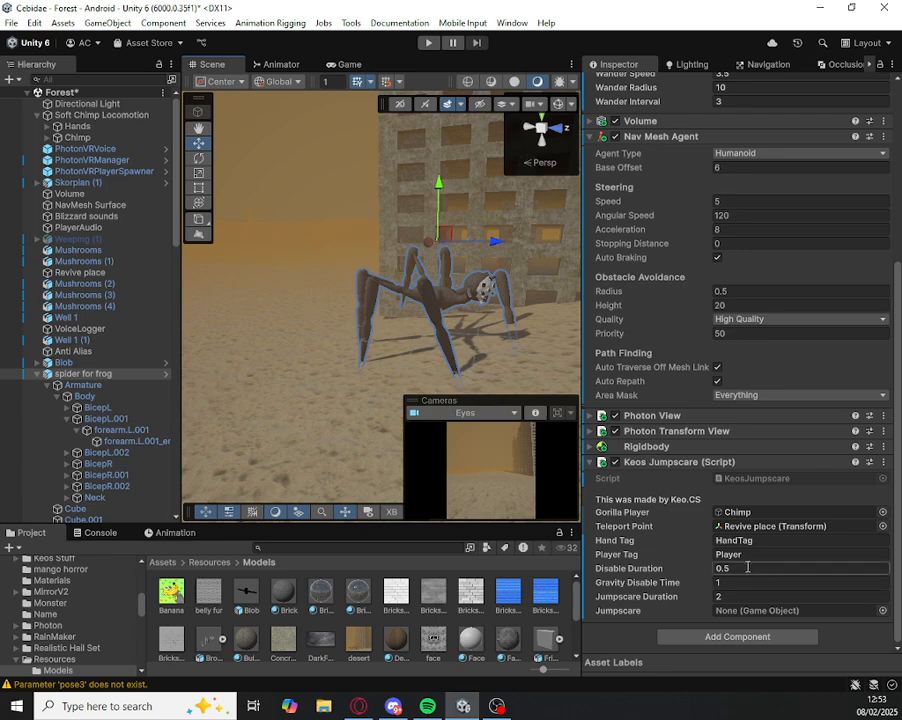
pyautogui.moveTo(675, 573); pyautogui.dragTo(687, 573)
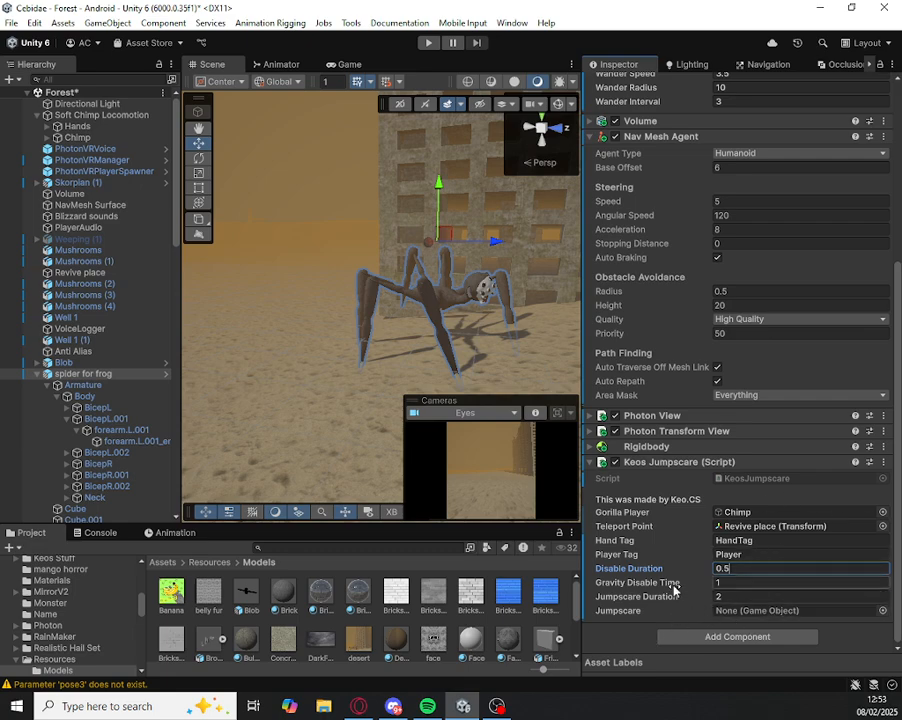
pyautogui.click(731, 582)
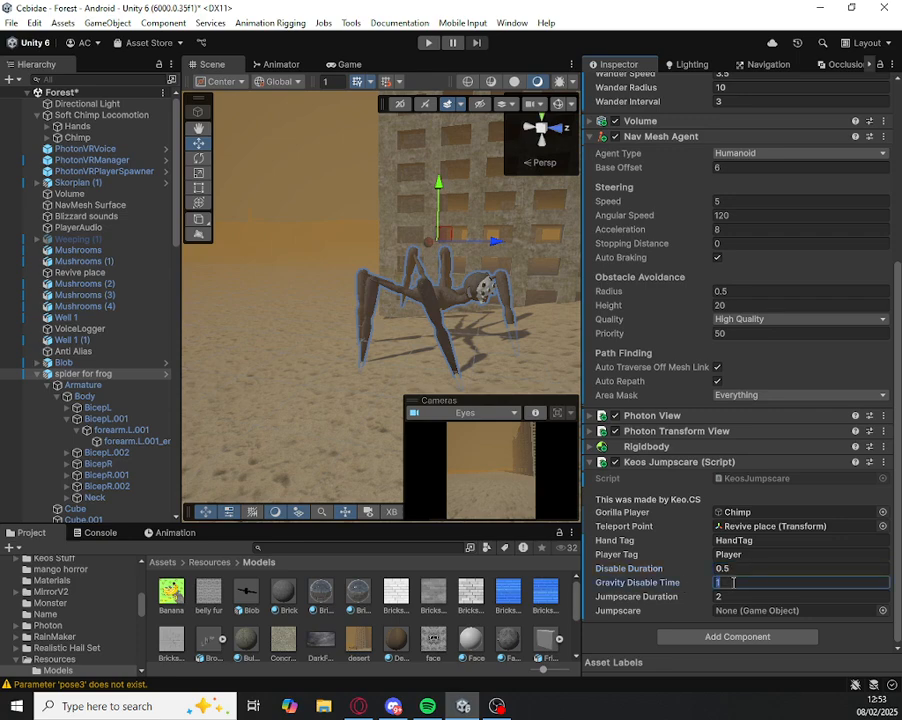
# Step: Set the Jumpscare Duration to 0.7 and expand the Chimp object and its Eyes child in the hierarchy
pyautogui.click(732, 596)
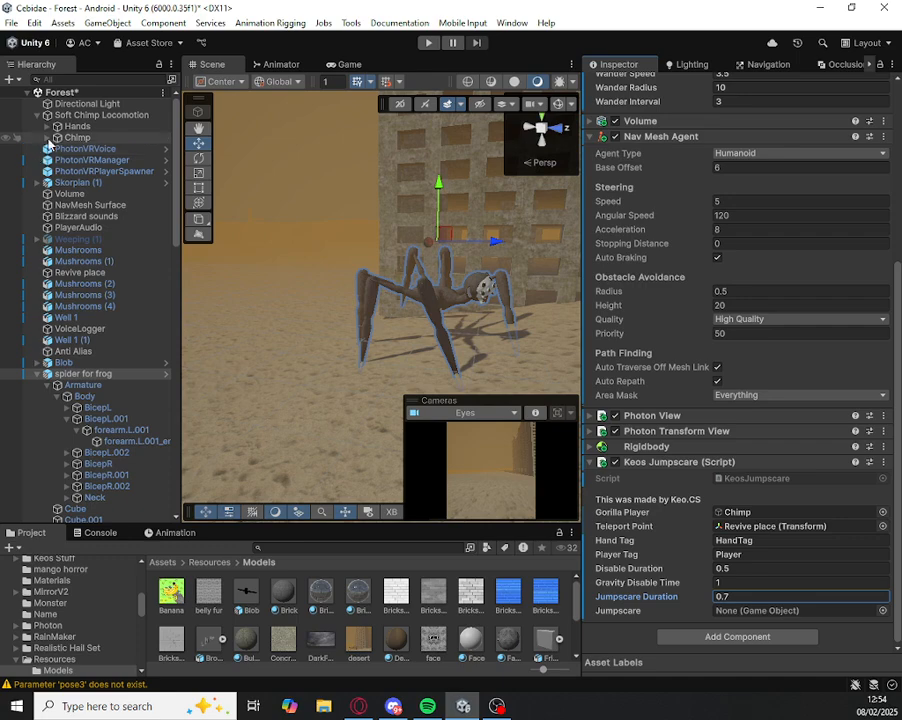
pyautogui.click(47, 137)
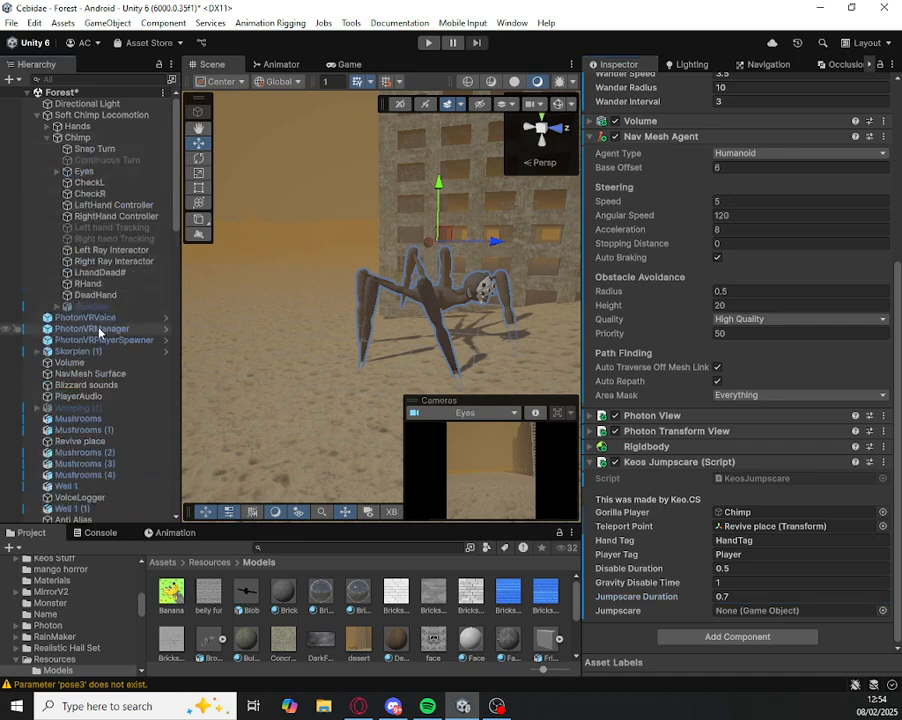
pyautogui.click(58, 172)
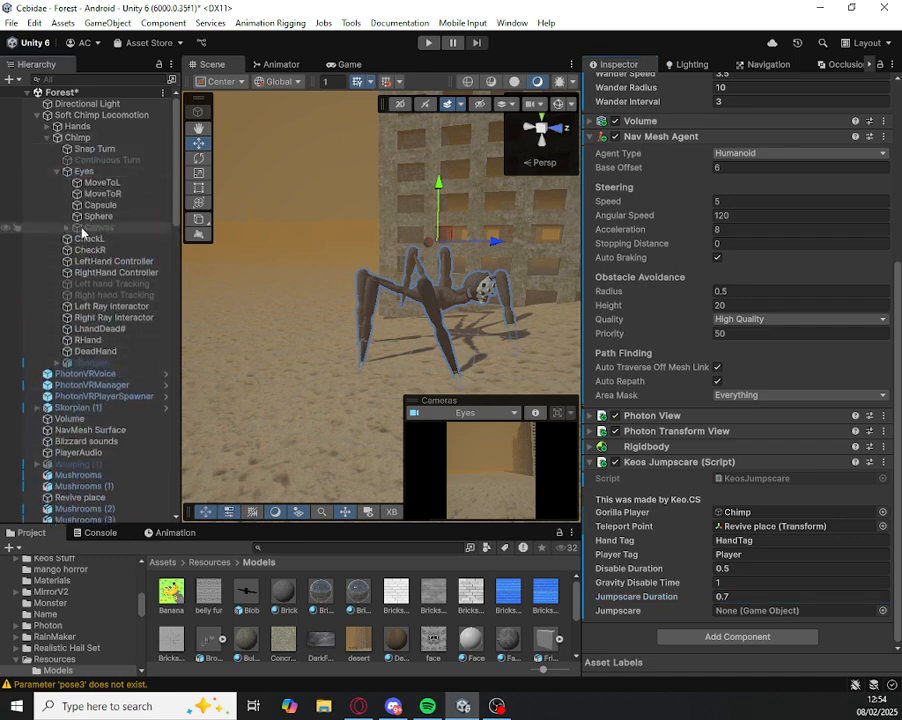
# Step: Examine the inactive Skorpian object under Chimp, briefly switching it on and off again
pyautogui.doubleClick(78, 365)
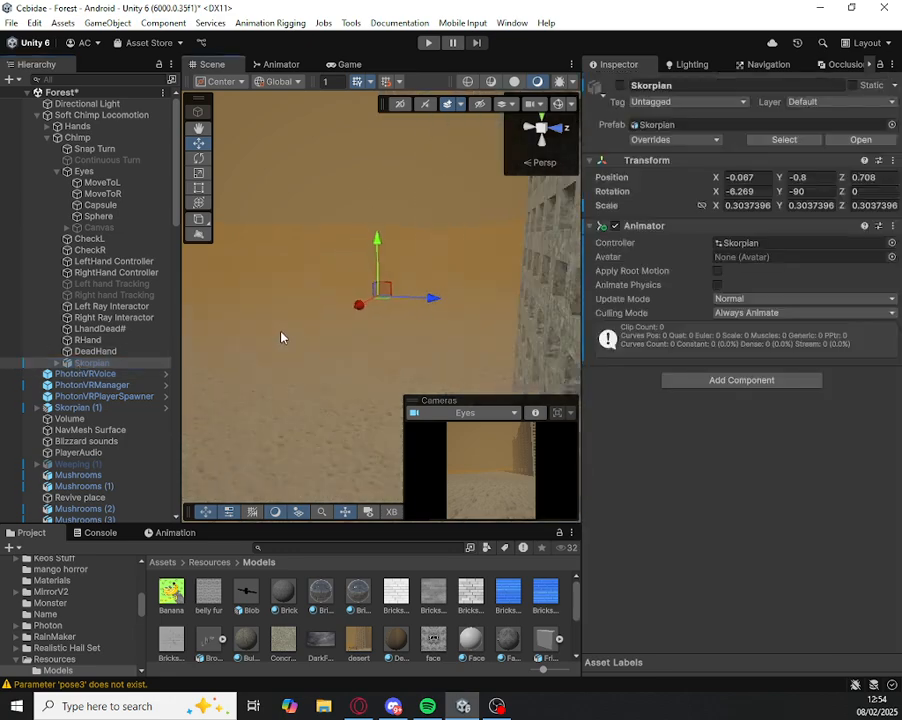
pyautogui.click(620, 86)
pyautogui.click(620, 86)
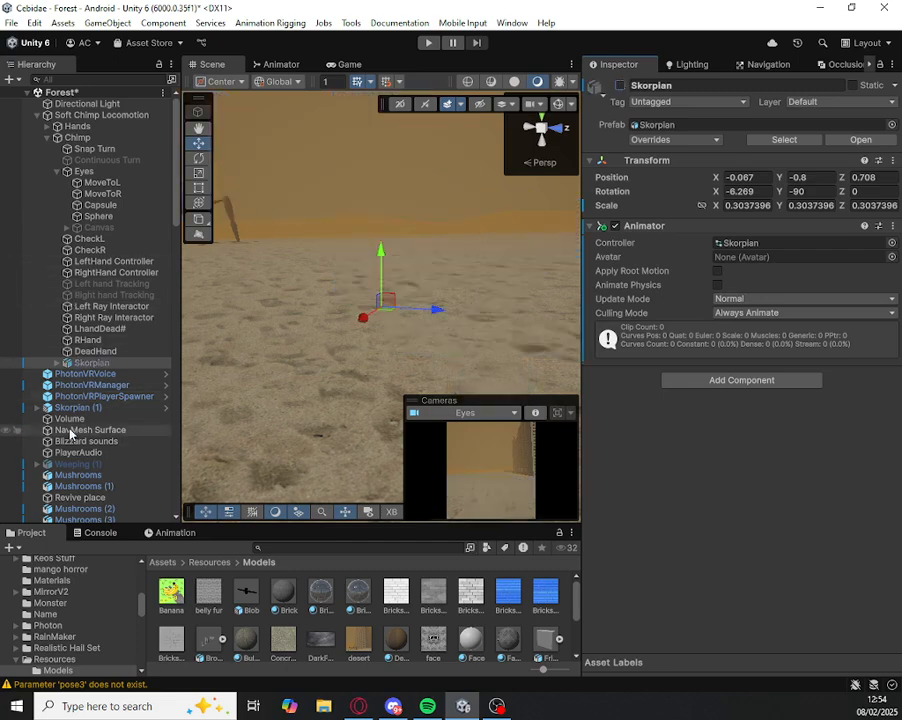
pyautogui.click(68, 228)
pyautogui.click(68, 228)
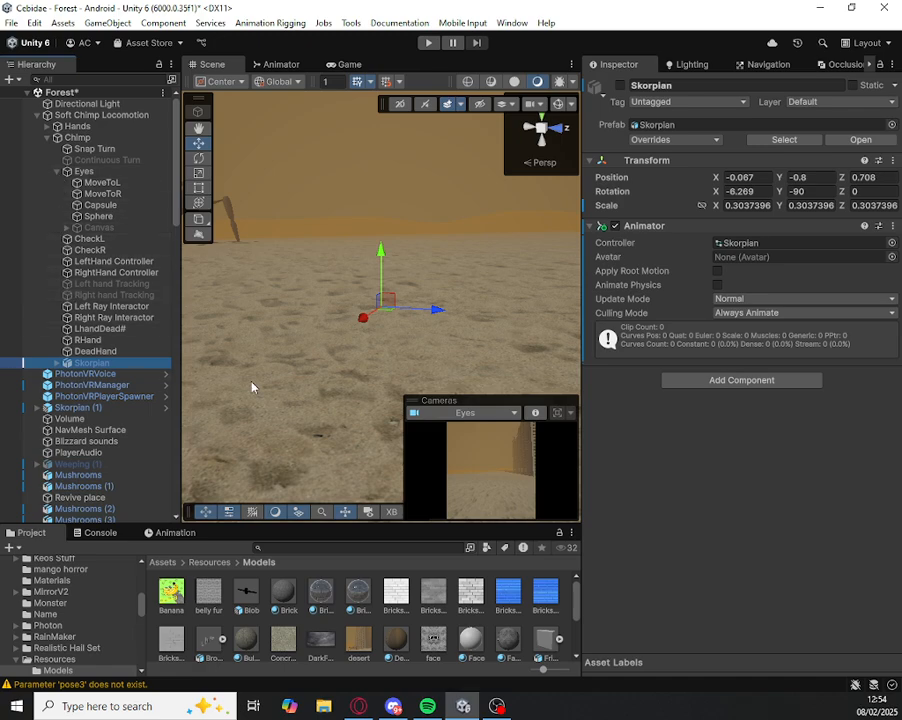
pyautogui.moveTo(215, 384); pyautogui.dragTo(209, 412, button='right')
pyautogui.scroll(-1, 95, 447)
pyautogui.scroll(-12, 95, 447)
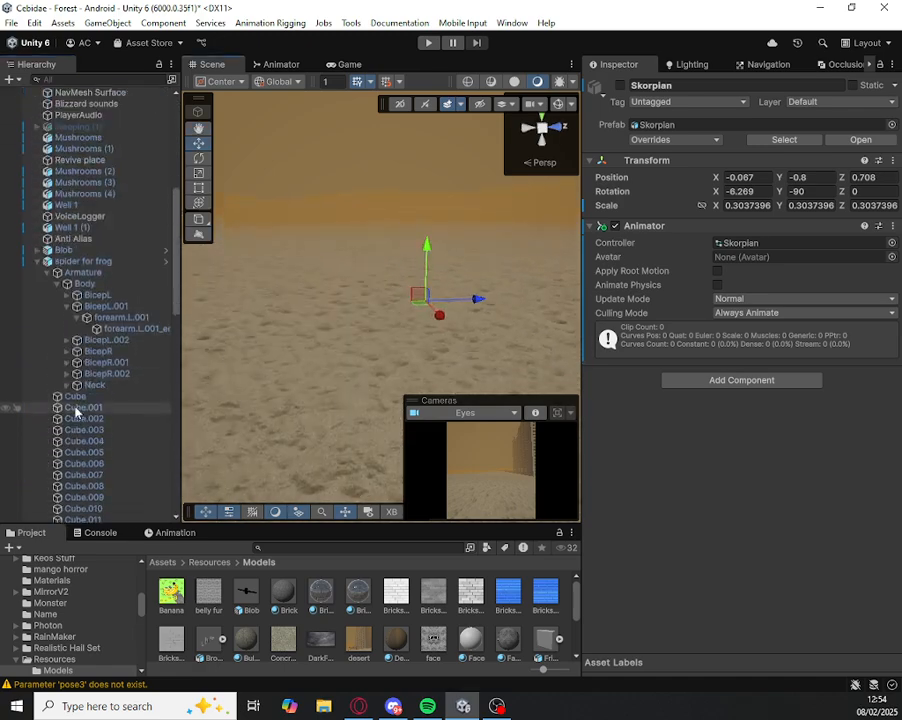
# Step: Find the inactive spider for frog (1) object and make it a child of Eyes under Chimp
pyautogui.click(84, 134)
pyautogui.scroll(-12, 56, 160)
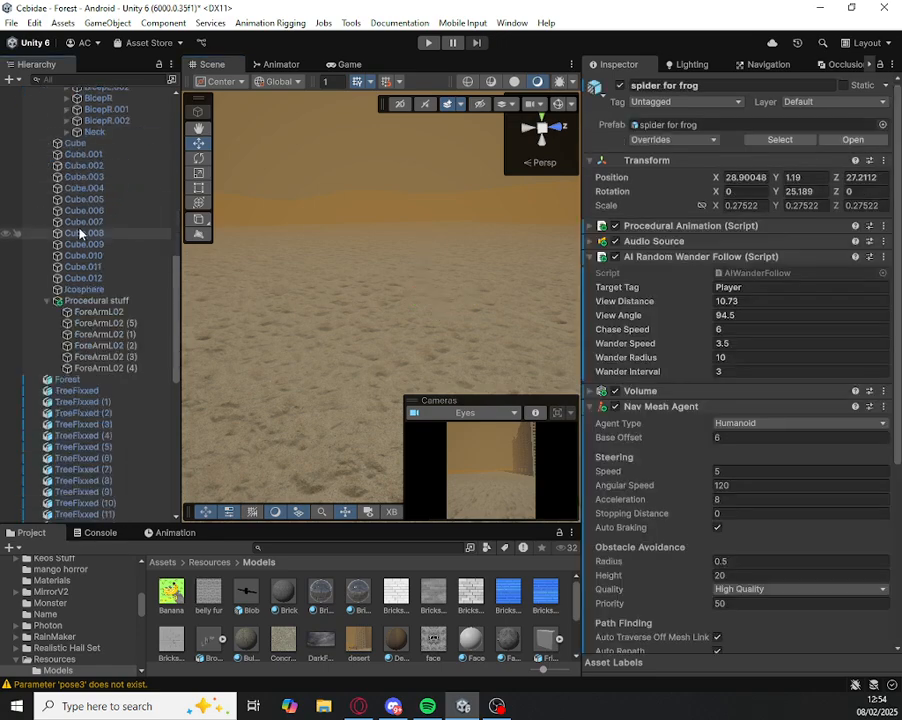
pyautogui.scroll(12, 60, 380)
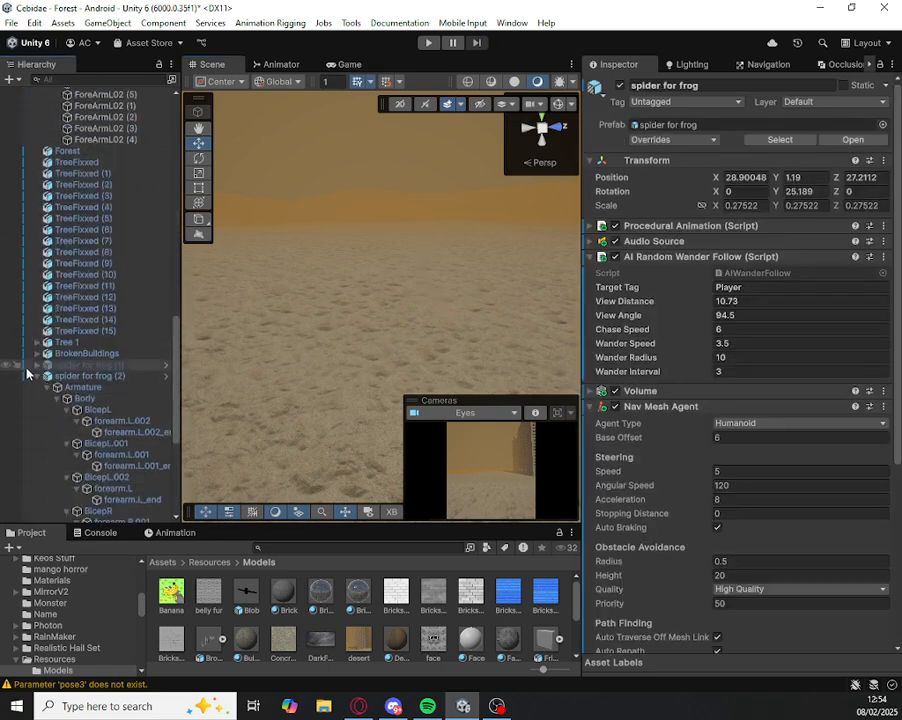
pyautogui.click(87, 494)
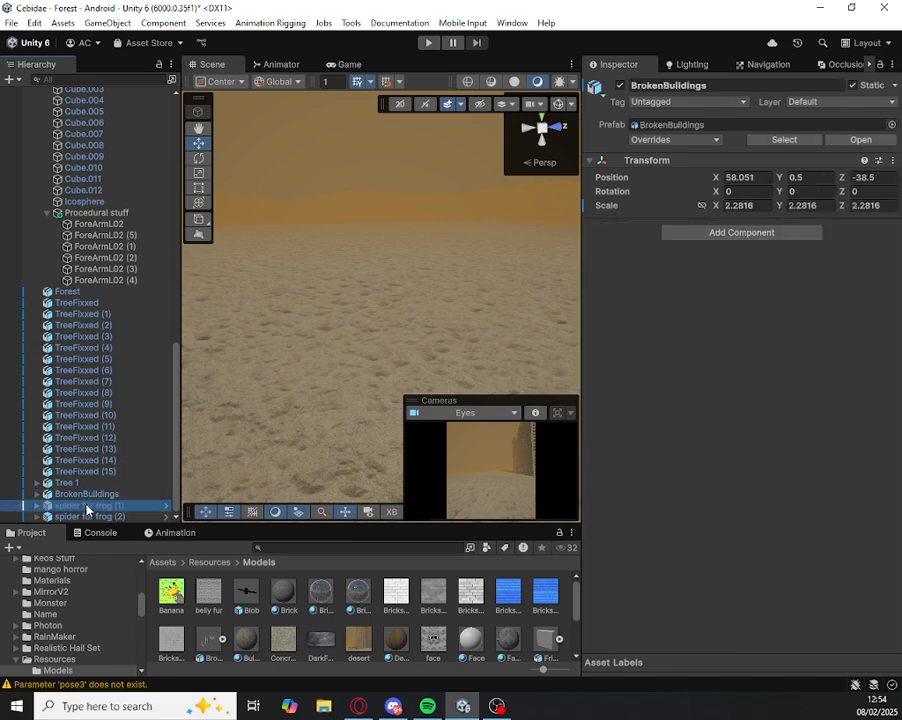
pyautogui.click(85, 505)
pyautogui.scroll(8, 98, 334)
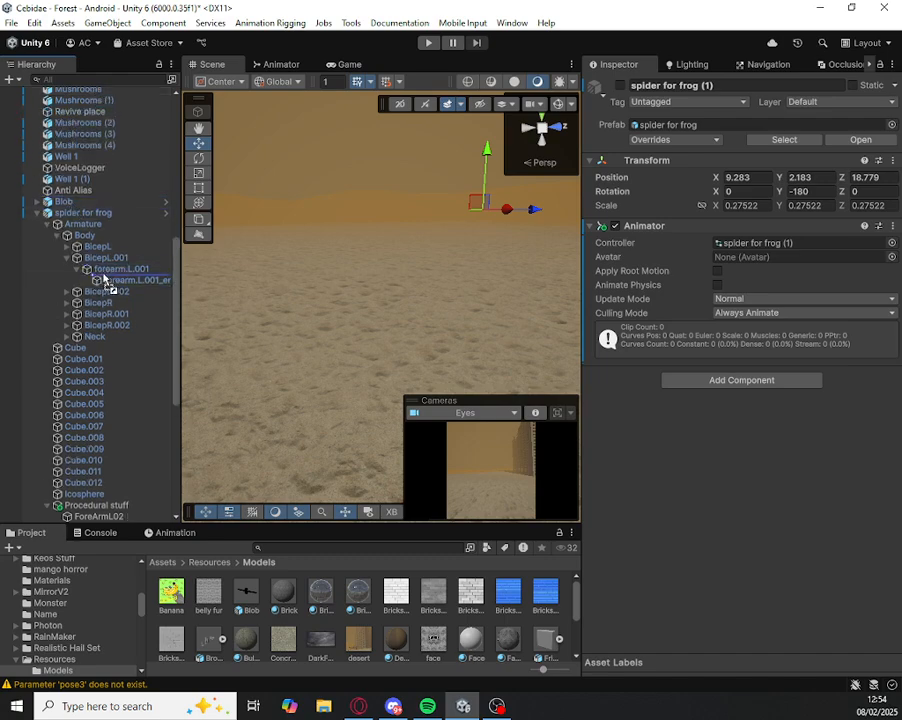
pyautogui.scroll(1, 84, 110)
pyautogui.moveTo(82, 77); pyautogui.dragTo(90, 175)
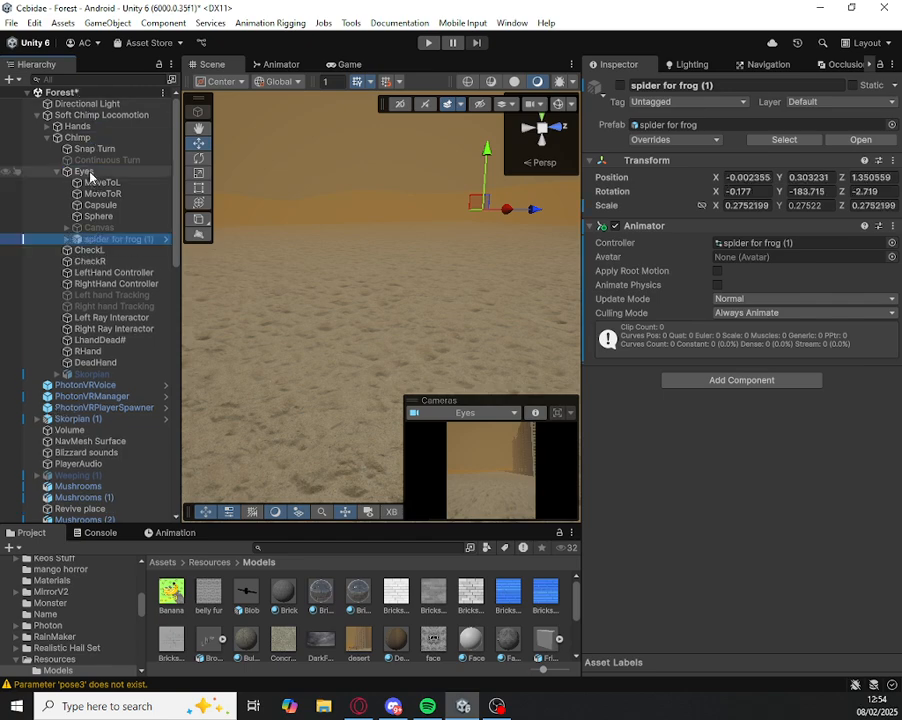
# Step: Activate spider for frog (1) and view it through the player's camera in the Game view
pyautogui.click(145, 534)
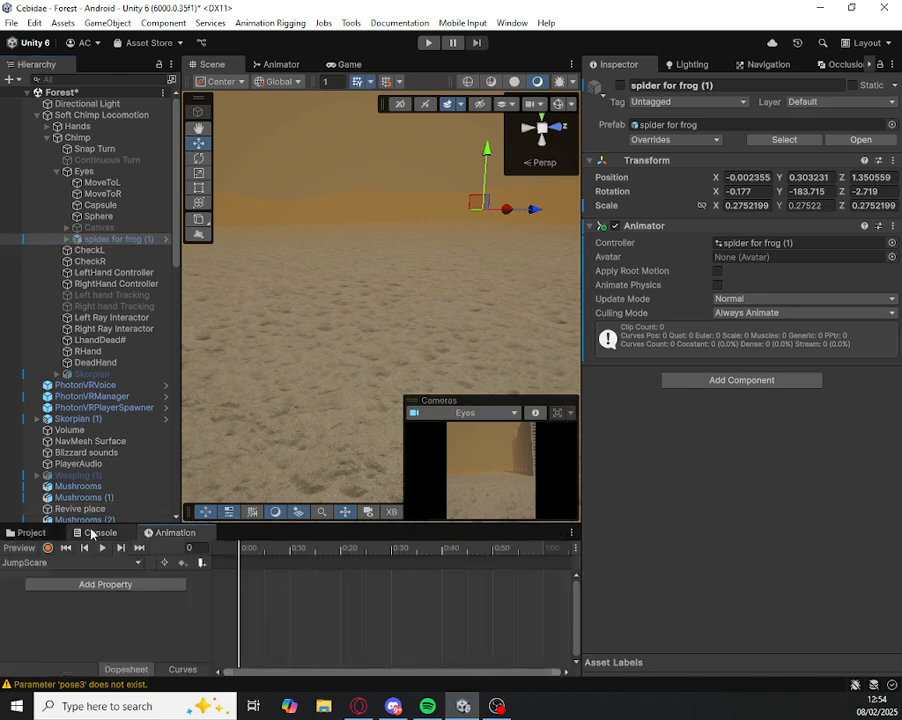
pyautogui.click(38, 538)
pyautogui.moveTo(528, 196); pyautogui.dragTo(50, 127, button='right')
pyautogui.press('a')
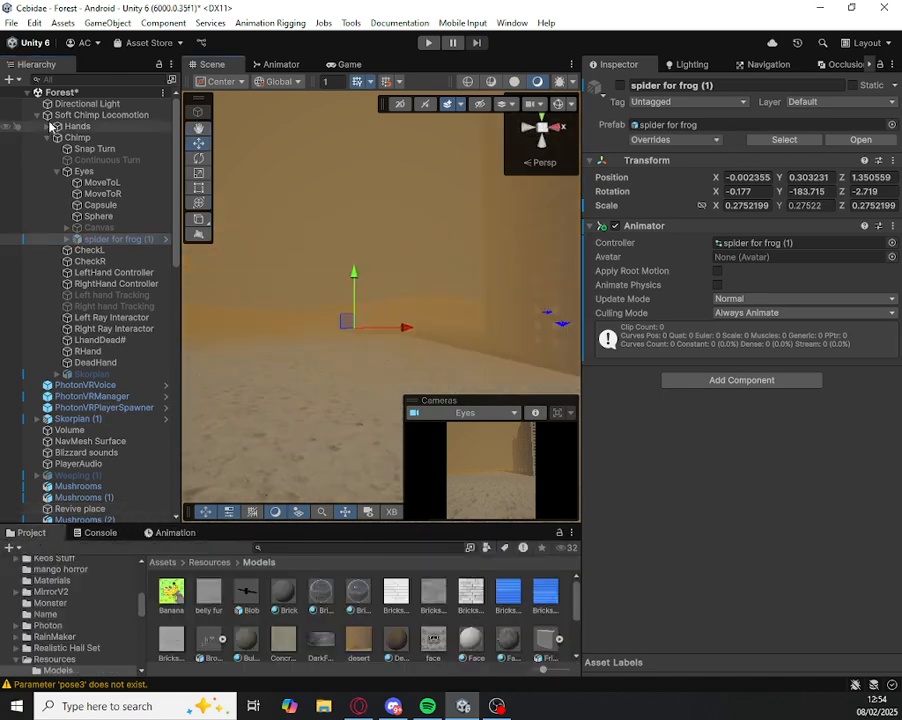
pyautogui.click(621, 90)
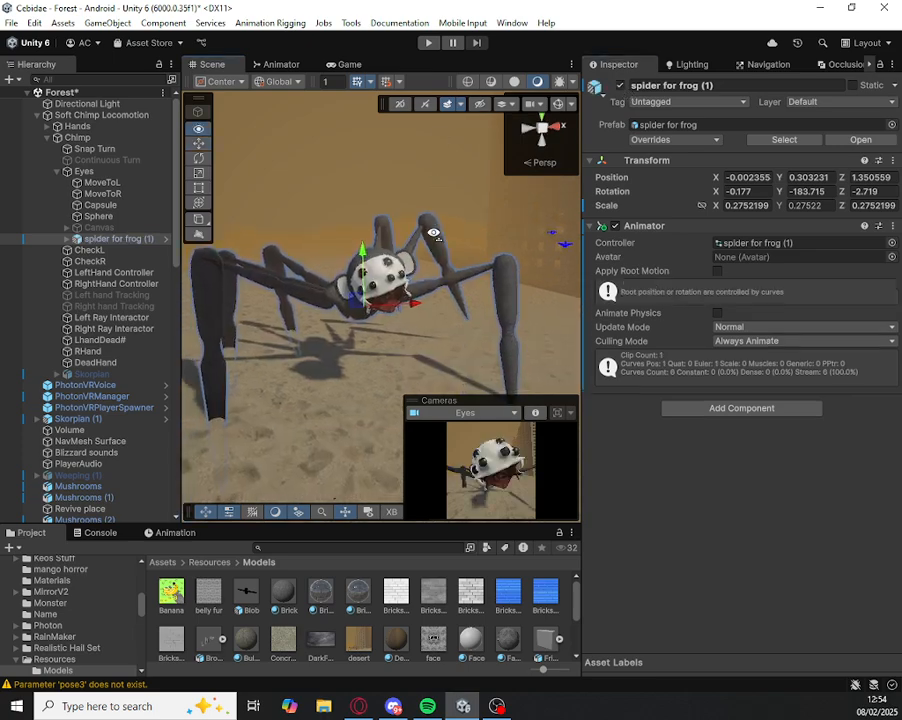
pyautogui.click(331, 63)
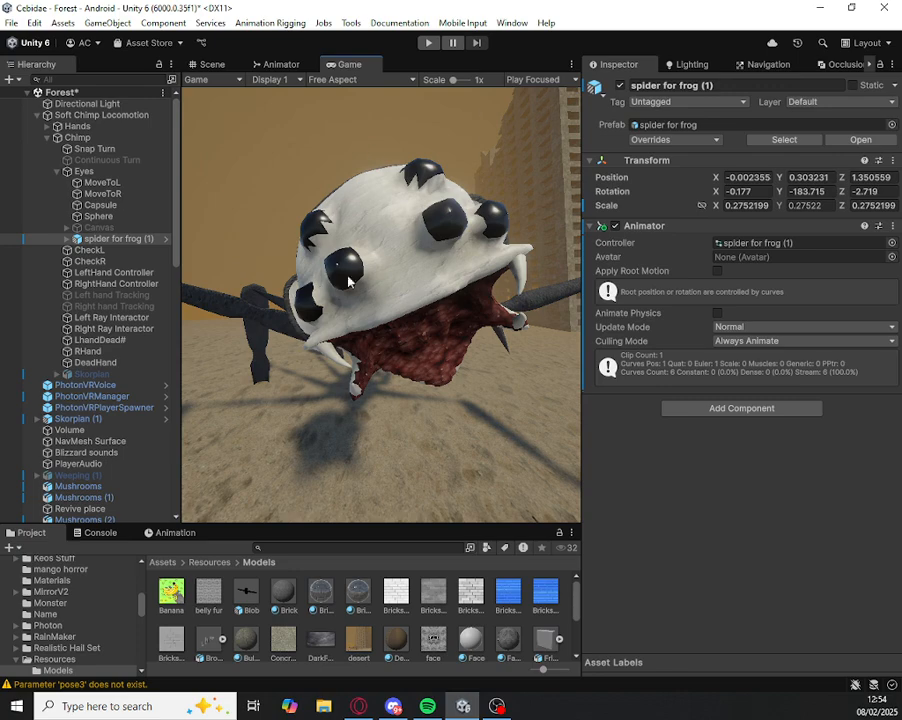
# Step: Switch the spider's animation to the Jumpscare1 clip and play it back in the Game view
pyautogui.click(172, 532)
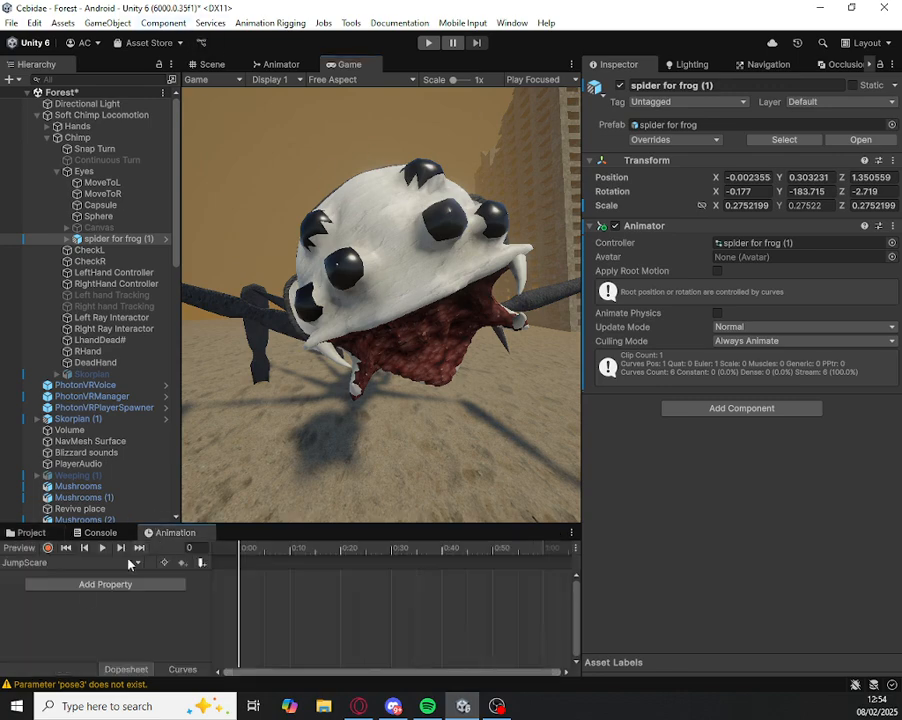
pyautogui.click(60, 562)
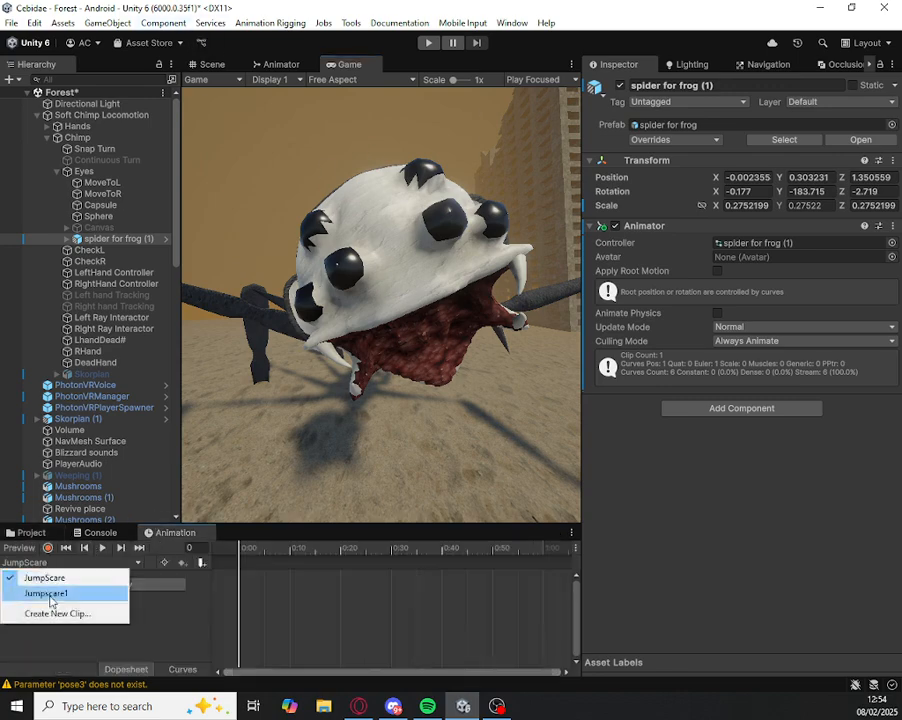
pyautogui.click(55, 595)
pyautogui.click(101, 548)
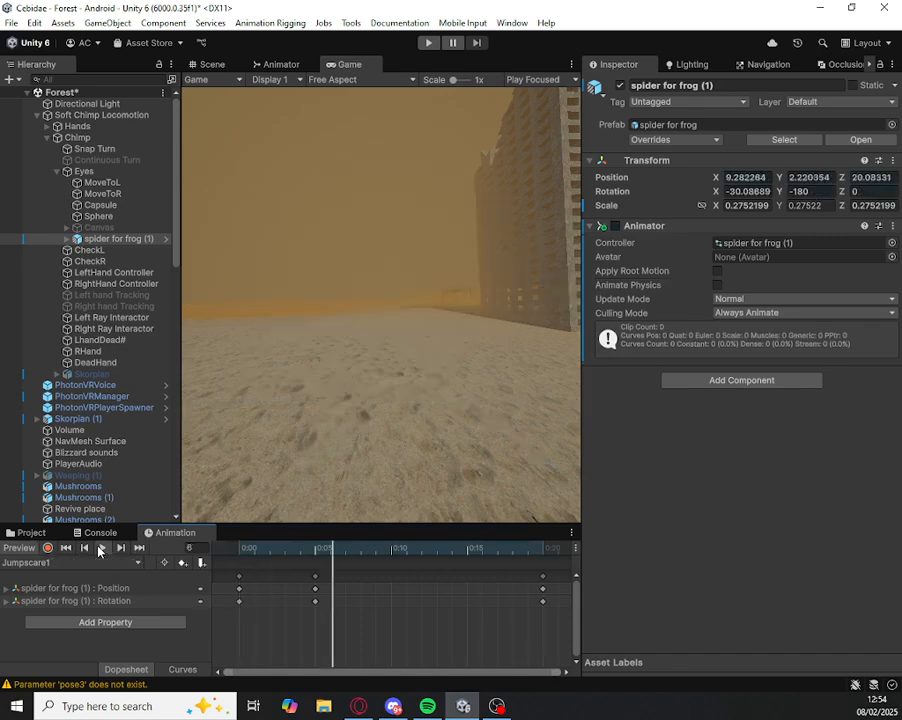
pyautogui.moveTo(262, 554); pyautogui.dragTo(127, 541)
# Step: Try setting the position of spider for frog (1) to X 0, Y 0, Z 0 while previewing the clip's first frame
pyautogui.click(210, 64)
pyautogui.moveTo(284, 278); pyautogui.dragTo(264, 284, button='right')
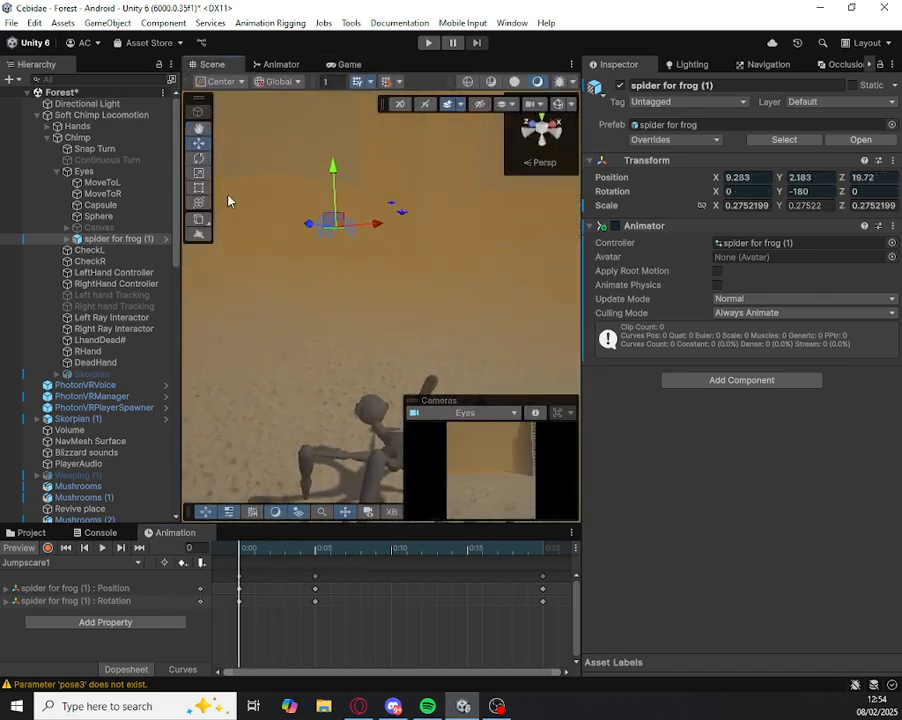
pyautogui.click(749, 178)
pyautogui.write('0')
pyautogui.click(799, 177)
pyautogui.press('BackSpace')
pyautogui.write('0')
pyautogui.press('Tab')
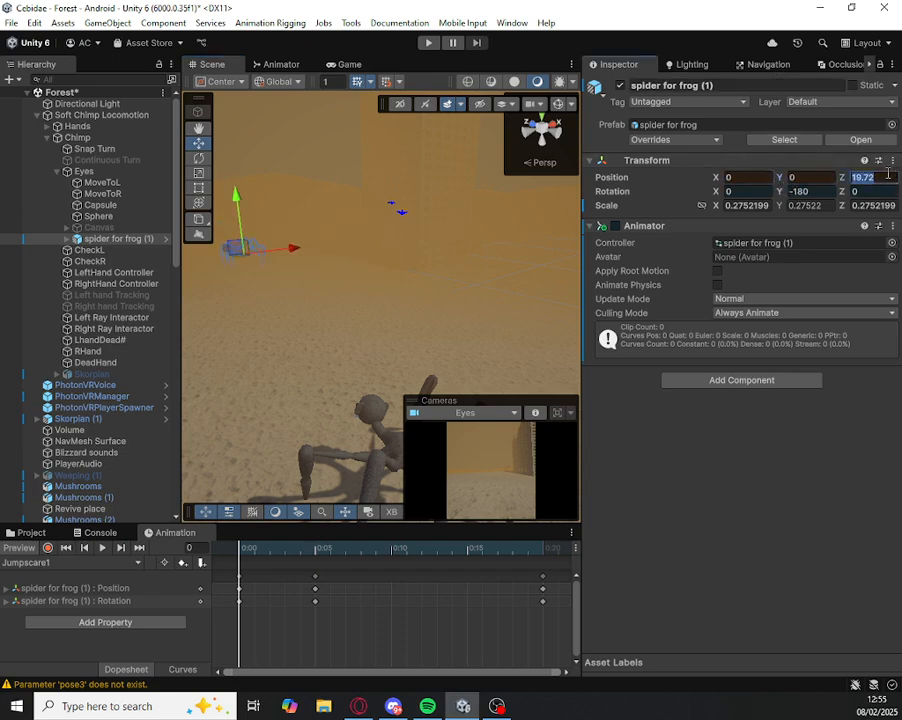
pyautogui.write('0')
pyautogui.press('Return')
# Step: Try moving the spider in front of the Eyes camera at about X -0.12, Y 0.45, Z 1.53, and play the Jumpscare1 clip
pyautogui.moveTo(350, 258); pyautogui.dragTo(362, 208, button='right')
pyautogui.press('w')
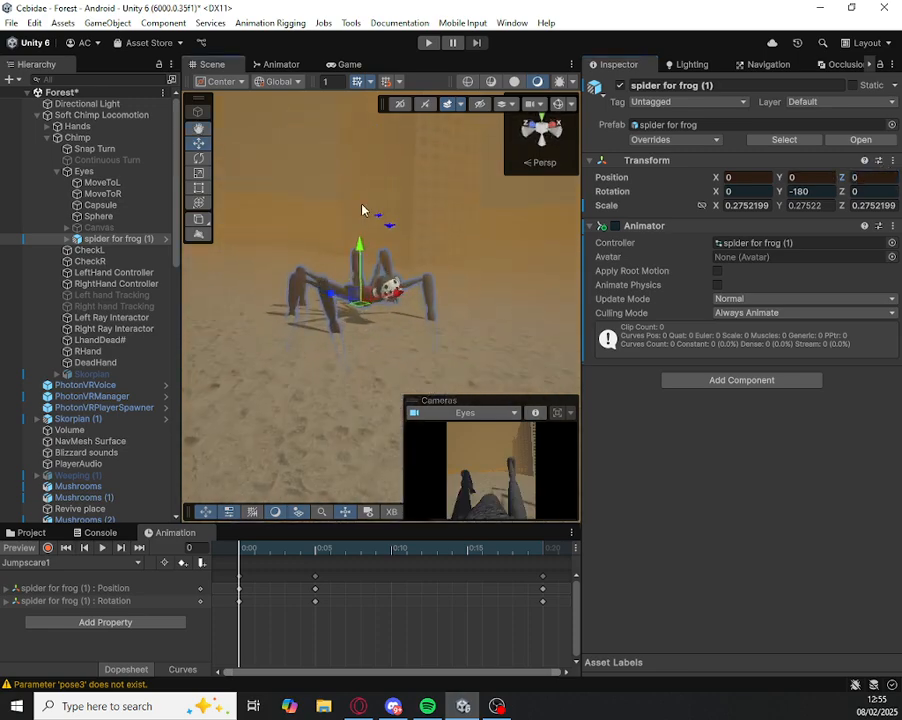
pyautogui.moveTo(363, 253); pyautogui.dragTo(318, 268)
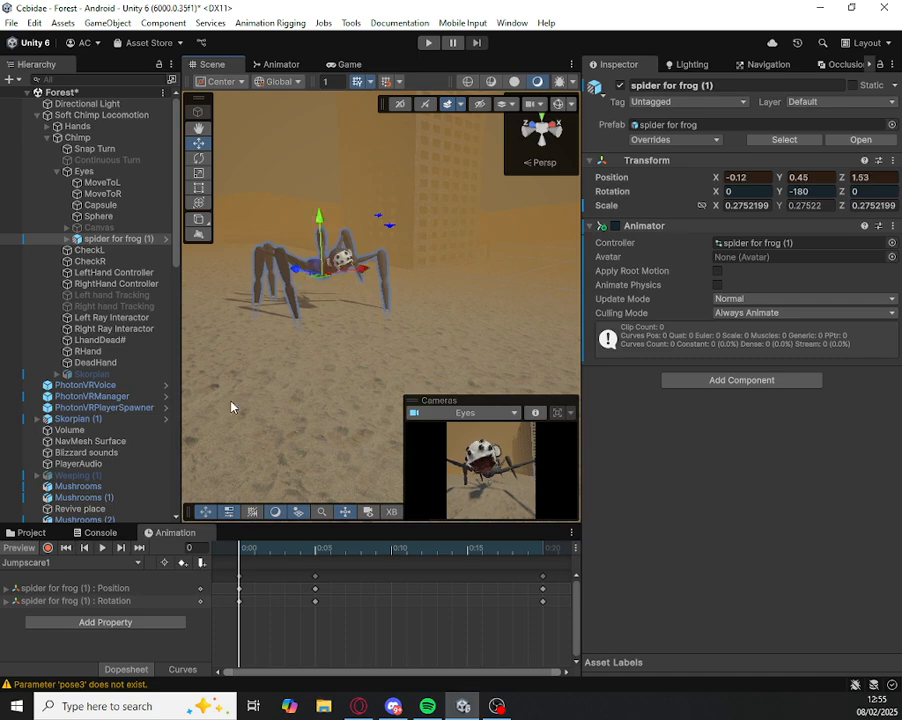
pyautogui.click(102, 548)
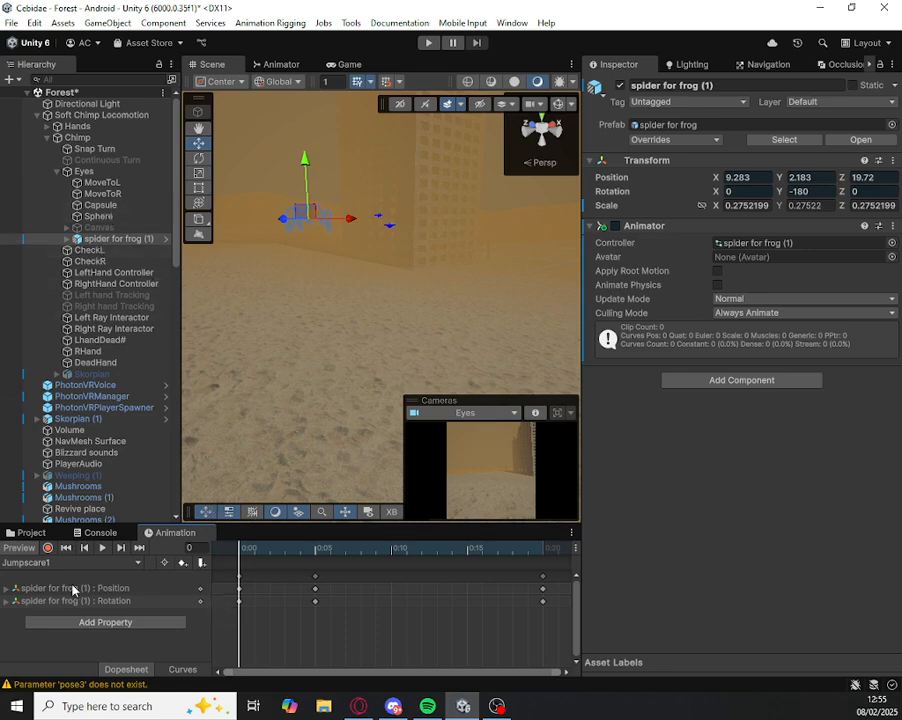
# Step: Turn on keyframe recording for the Jumpscare1 clip and delete all its existing position and rotation keyframes
pyautogui.click(47, 548)
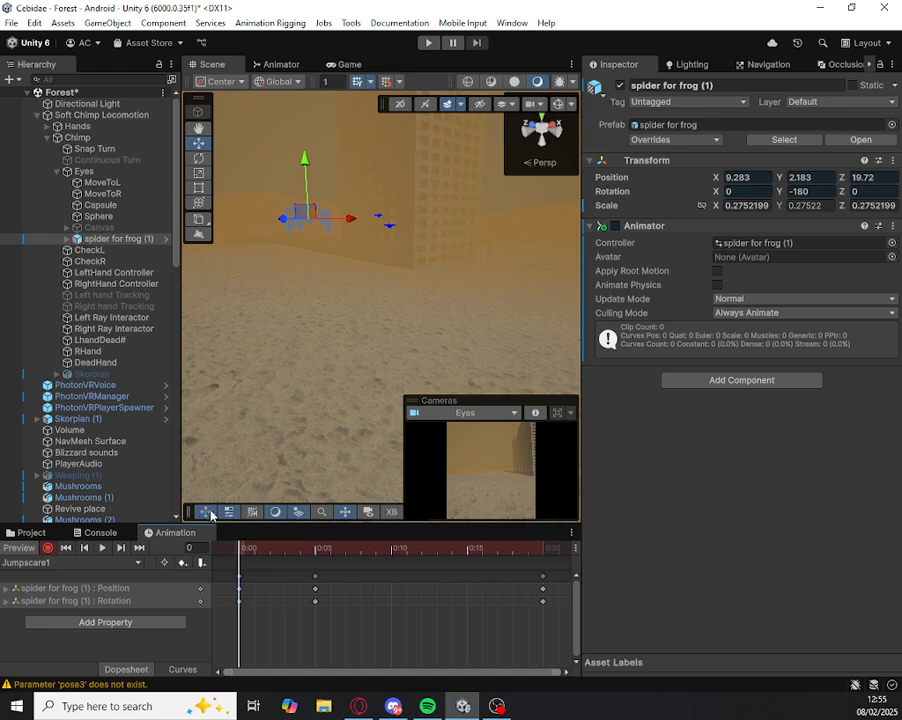
pyautogui.press('Delete')
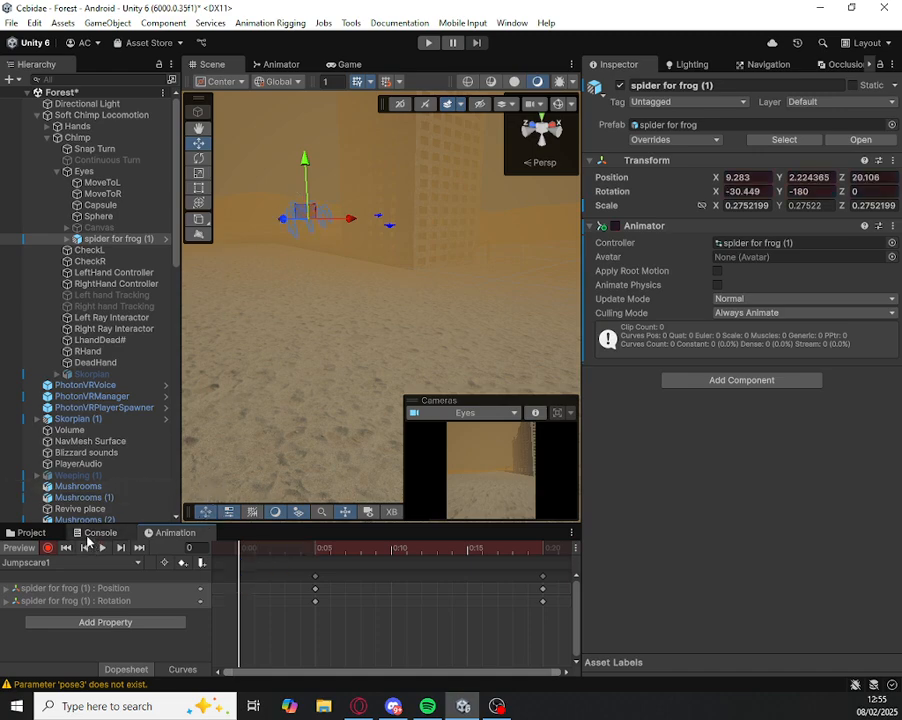
pyautogui.moveTo(300, 632); pyautogui.dragTo(610, 505)
pyautogui.press('Delete')
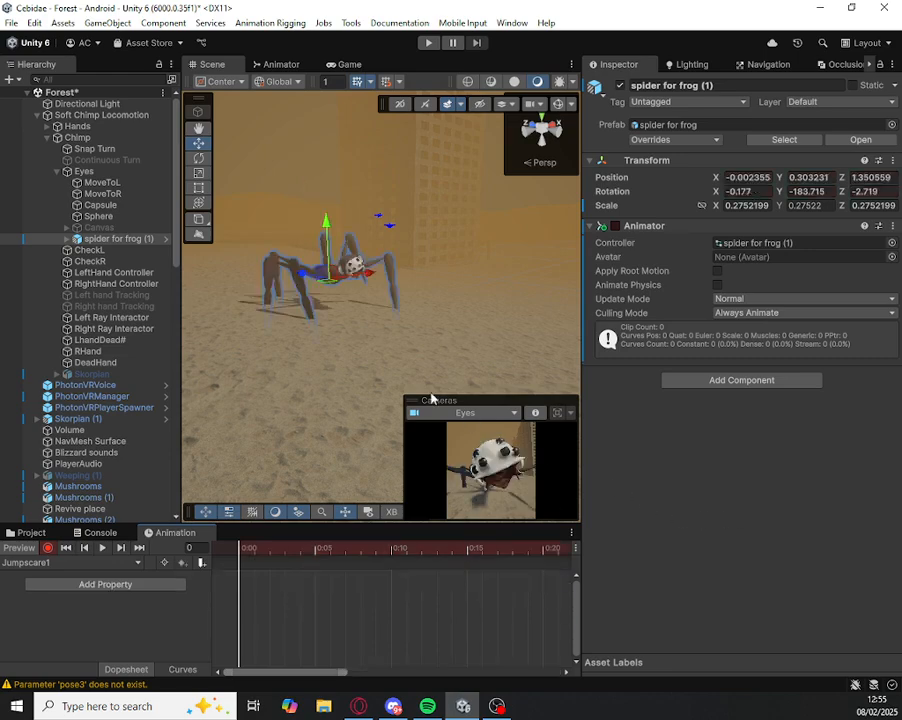
# Step: Record a keyframe at frame 0 with the spider moved away from the camera to about X -0.08, Y 0.3, Z 2.62
pyautogui.moveTo(235, 306); pyautogui.dragTo(233, 318, button='right')
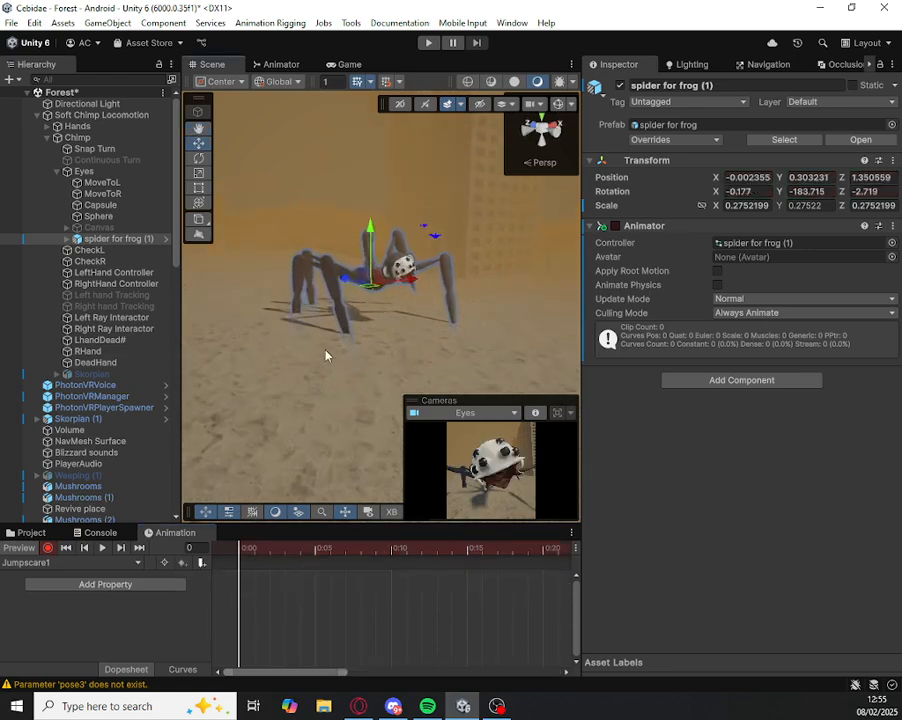
pyautogui.moveTo(344, 279); pyautogui.dragTo(356, 224)
pyautogui.press('e')
pyautogui.hotkey('ctrl', 'z')
# Step: Record the spider tilted to about -24° X at frame 5, and at frame 10 about 1.4° X and close to the camera at about Z 1.35
pyautogui.click(314, 549)
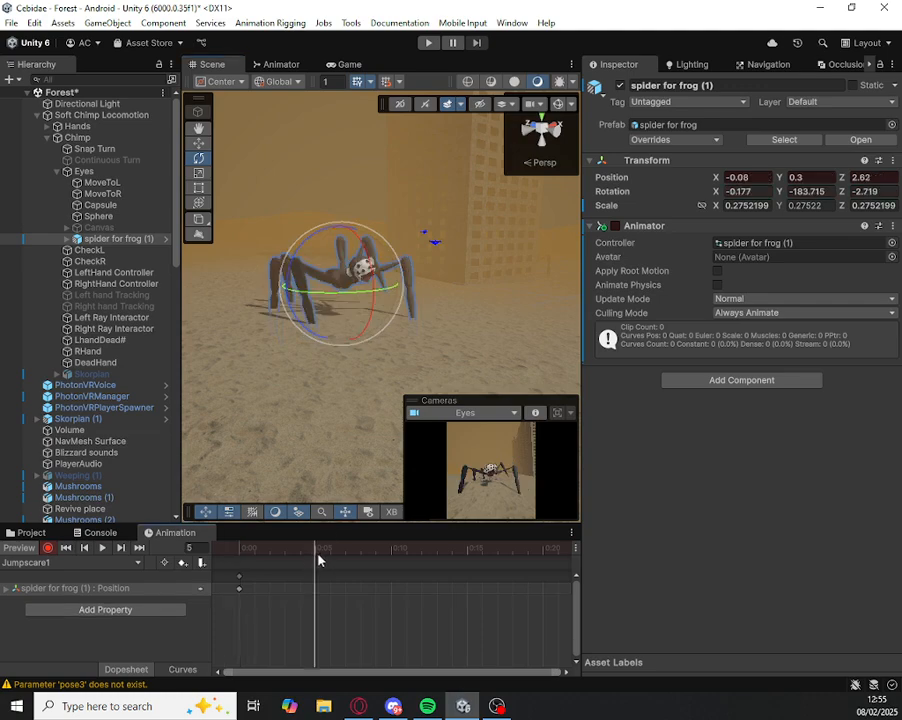
pyautogui.moveTo(371, 262); pyautogui.dragTo(359, 218)
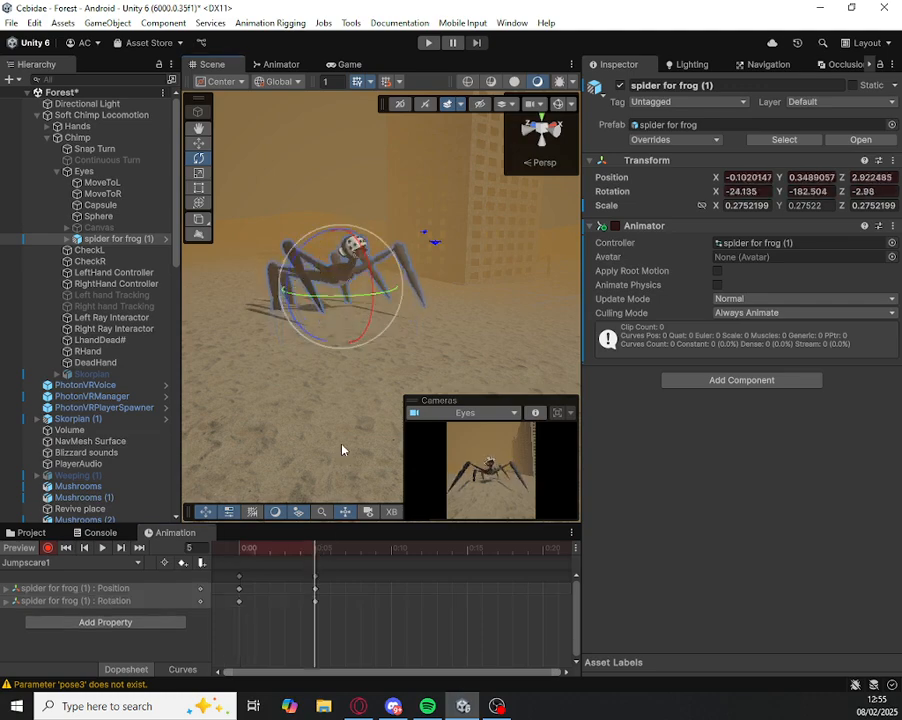
pyautogui.click(390, 548)
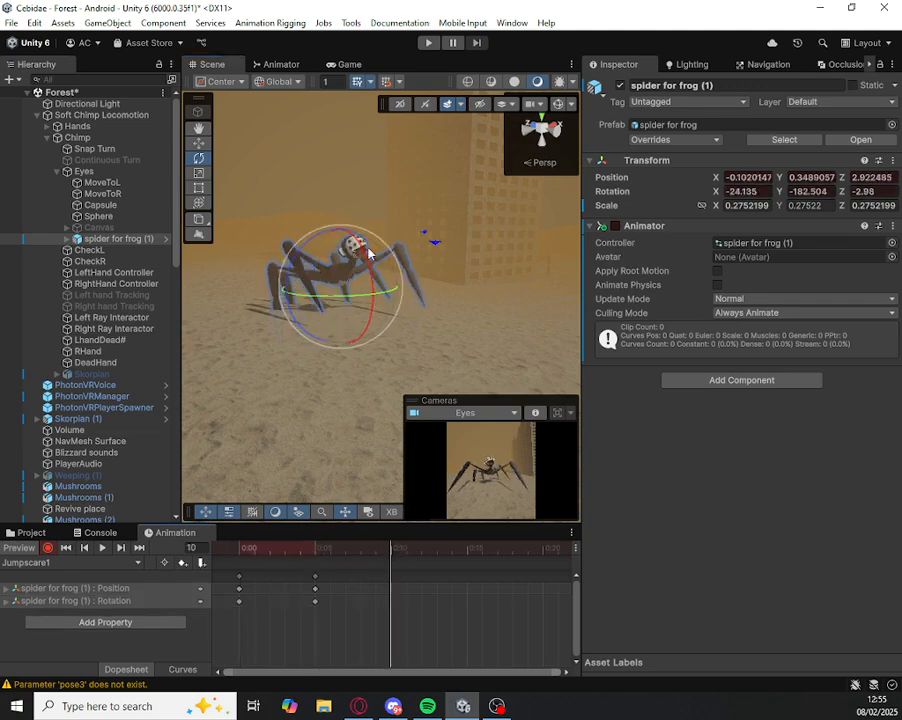
pyautogui.moveTo(368, 262); pyautogui.dragTo(367, 272)
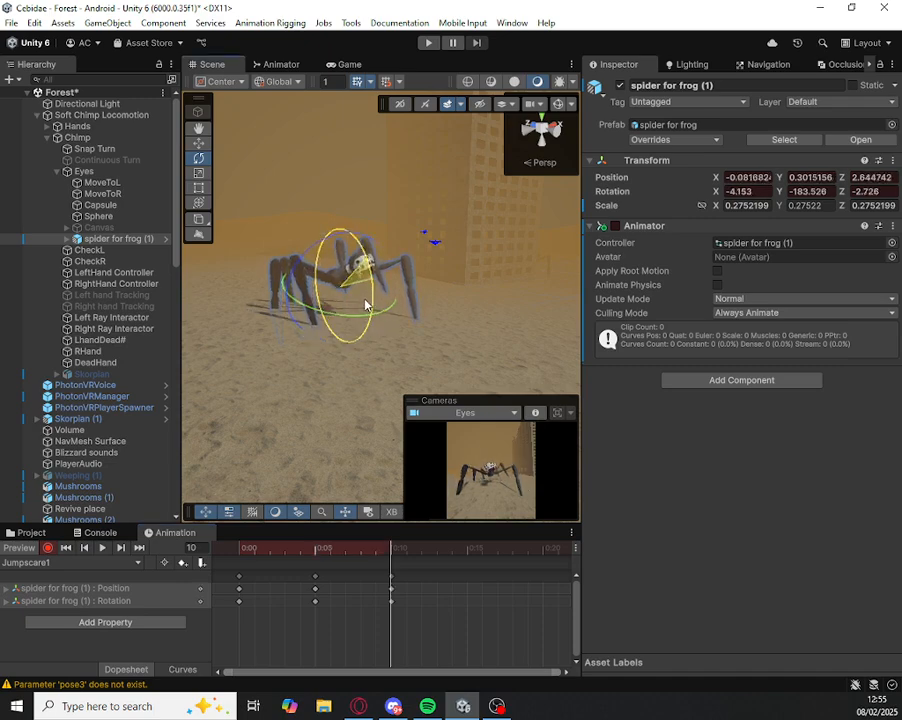
pyautogui.press('w')
pyautogui.moveTo(316, 282); pyautogui.dragTo(398, 289)
pyautogui.press('e')
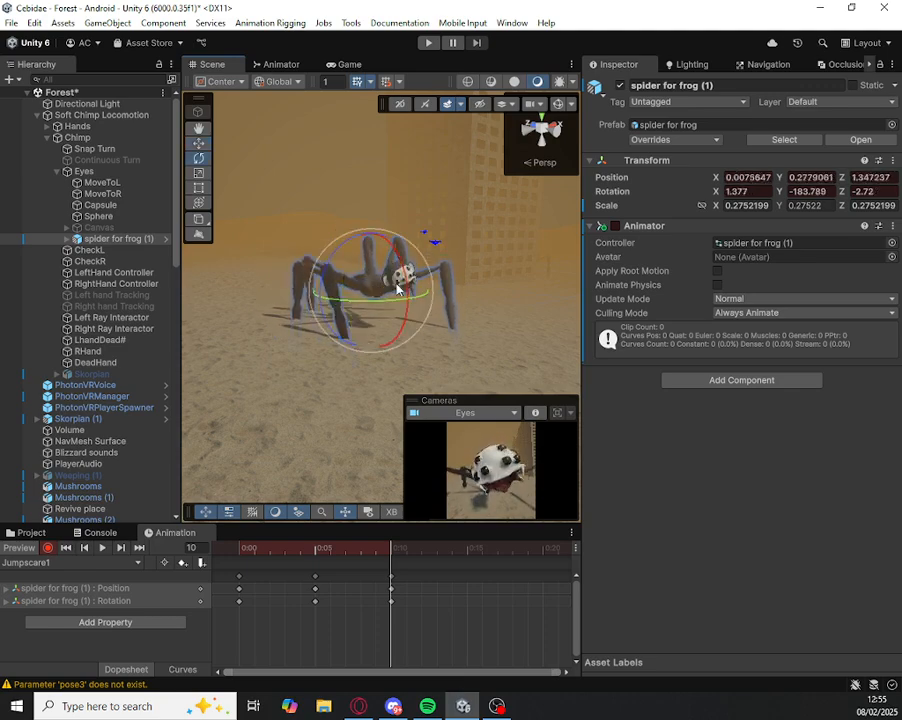
# Step: Play the rebuilt Jumpscare1 clip and check it through the player's camera in the Game view
pyautogui.click(99, 548)
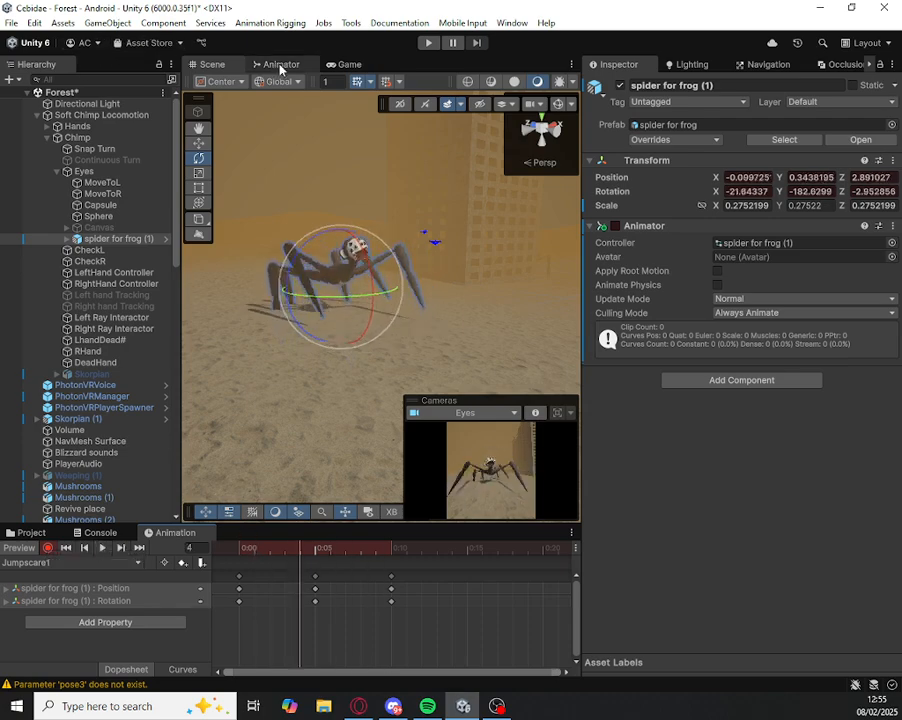
pyautogui.click(348, 65)
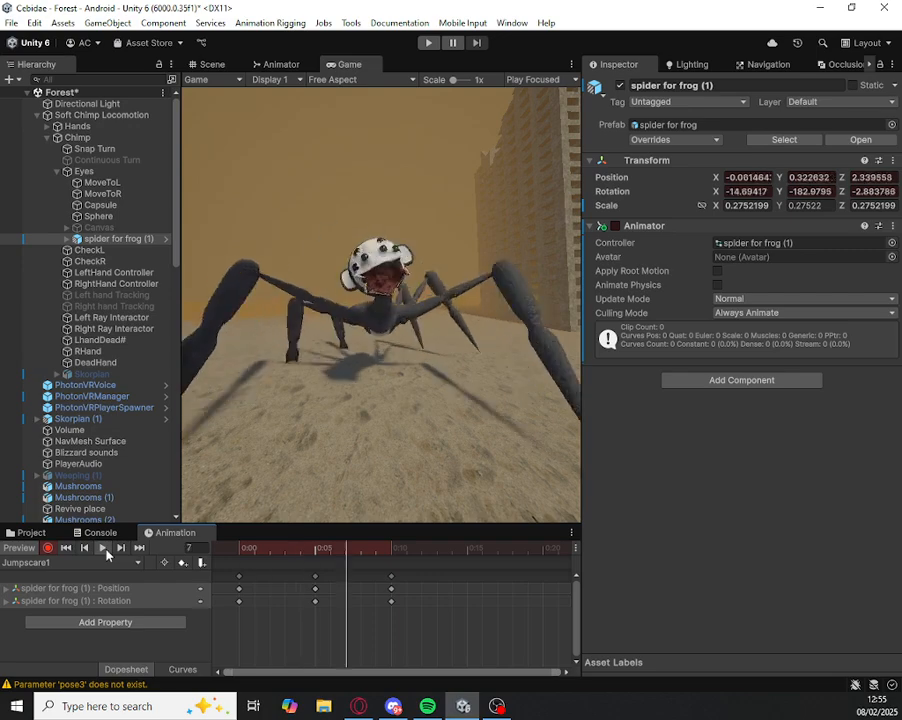
# Step: Move the Jumpscare1 clip's final position and rotation keyframes to frame 25 and play the clip
pyautogui.moveTo(258, 549); pyautogui.dragTo(239, 550)
pyautogui.moveTo(405, 667); pyautogui.dragTo(381, 556)
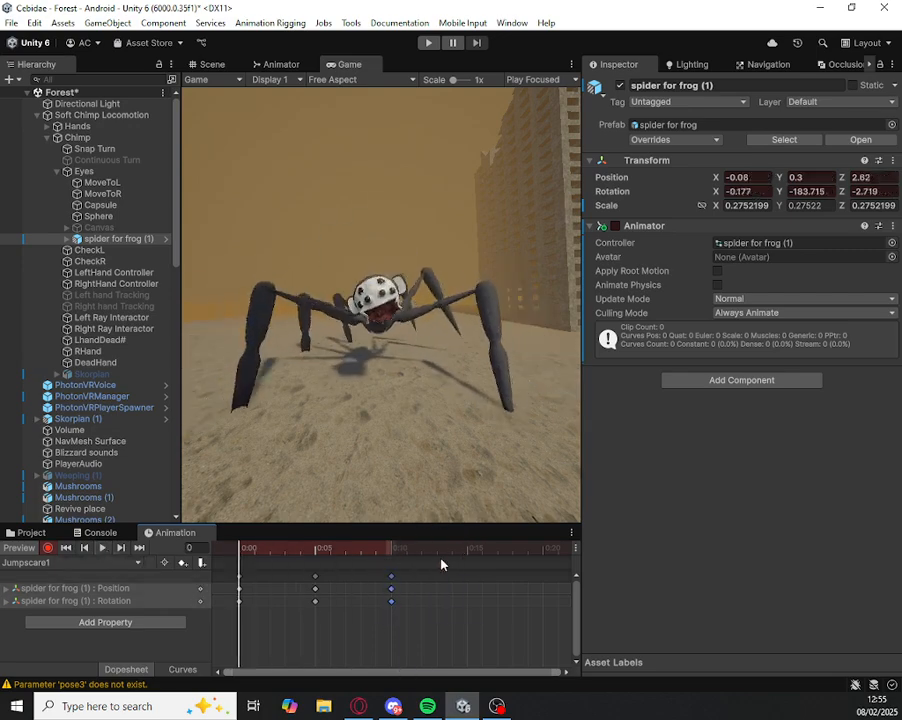
pyautogui.scroll(-2, 320, 631)
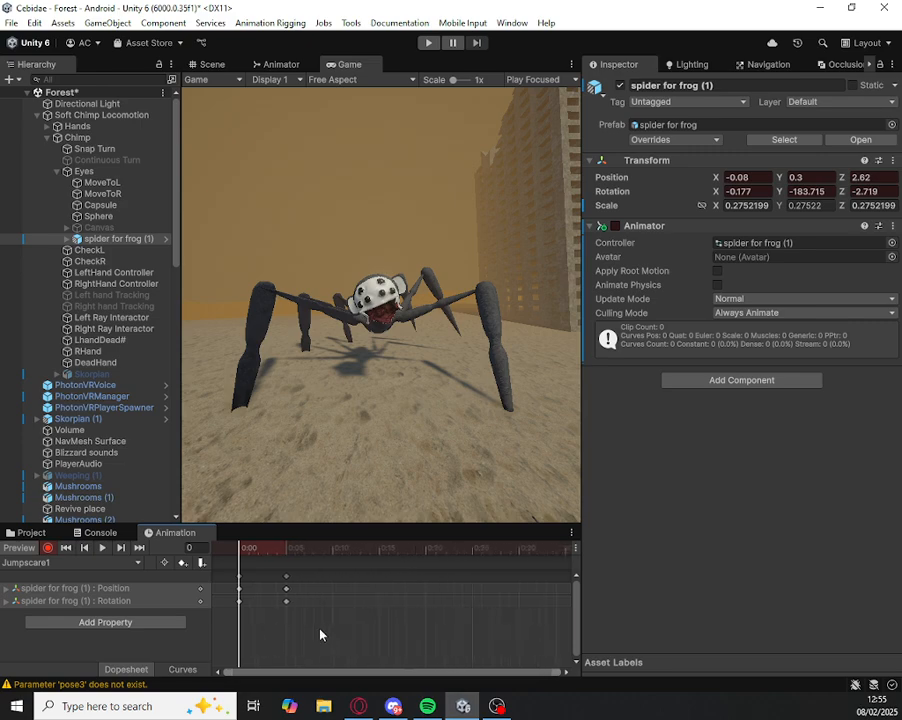
pyautogui.click(465, 548)
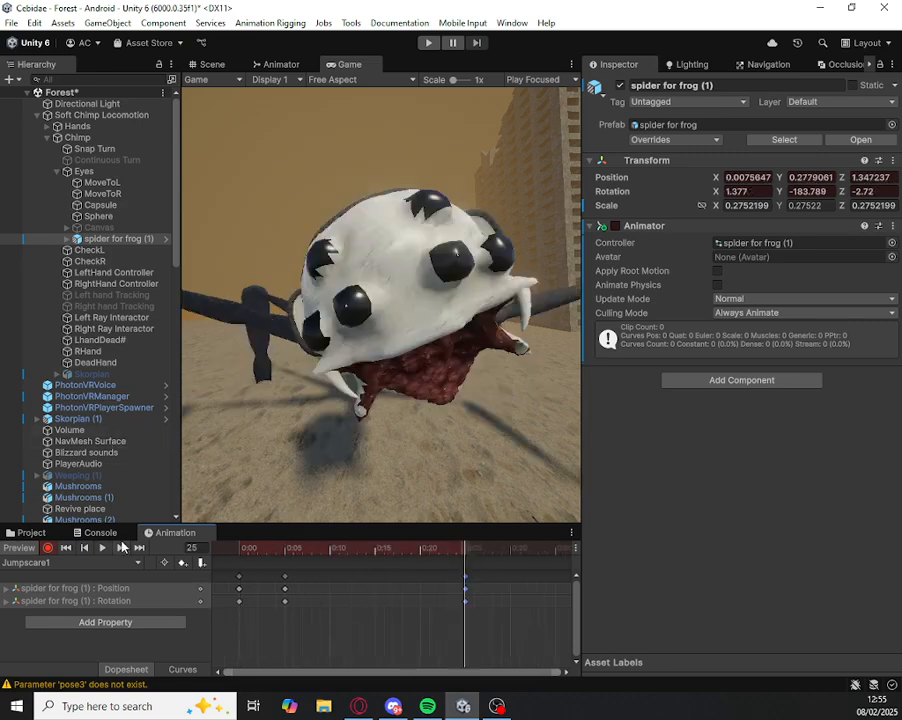
pyautogui.click(101, 549)
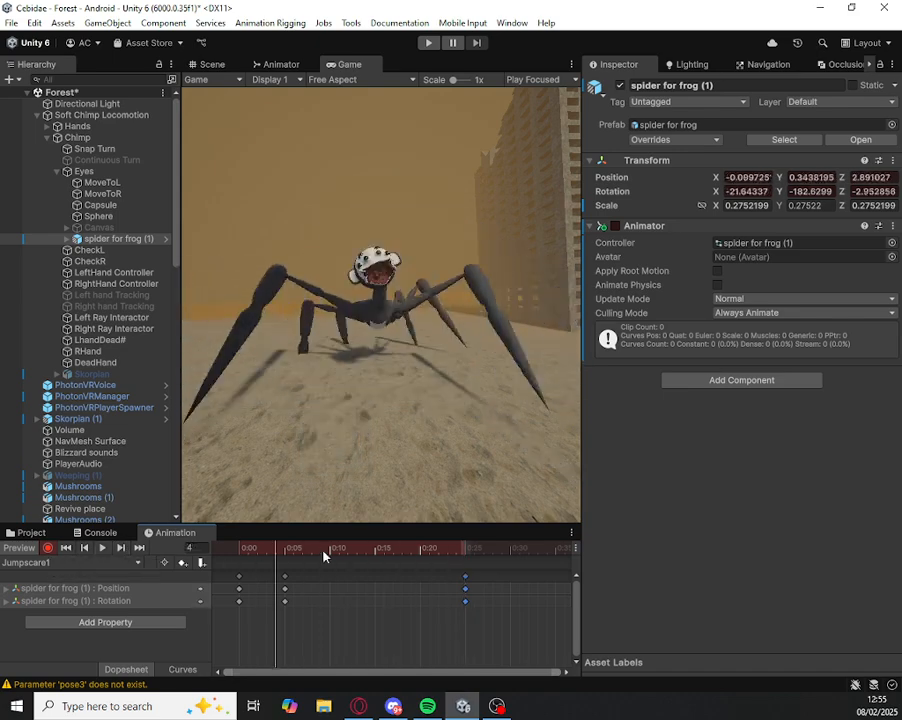
# Step: Locate the spider's animator controller in the Assets folder and turn off Loop Time on the Spider animation clip beside it
pyautogui.click(25, 532)
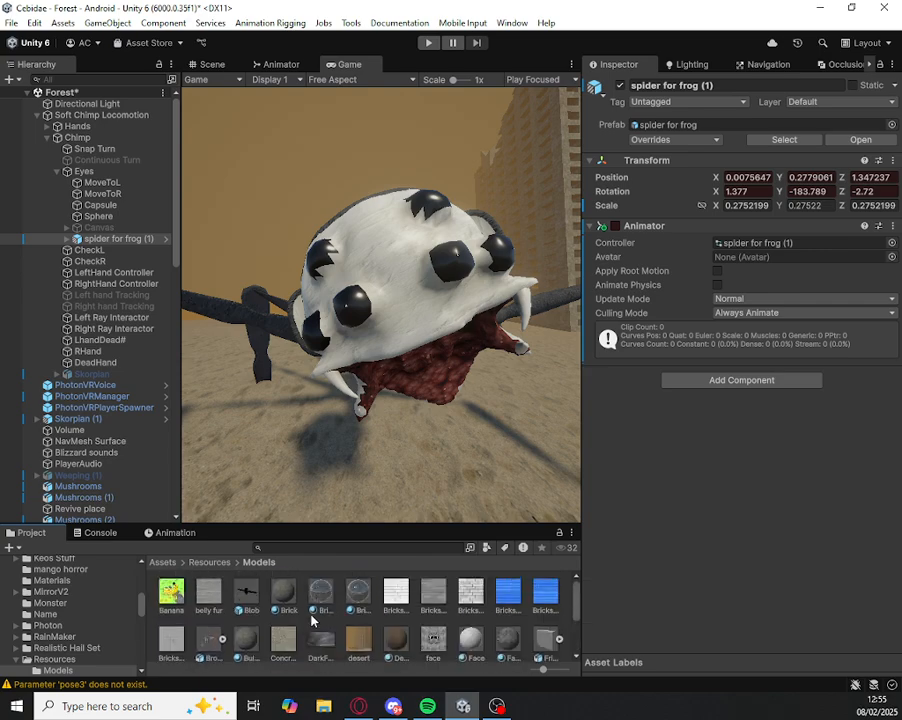
pyautogui.scroll(-2, 312, 620)
pyautogui.scroll(6, 90, 615)
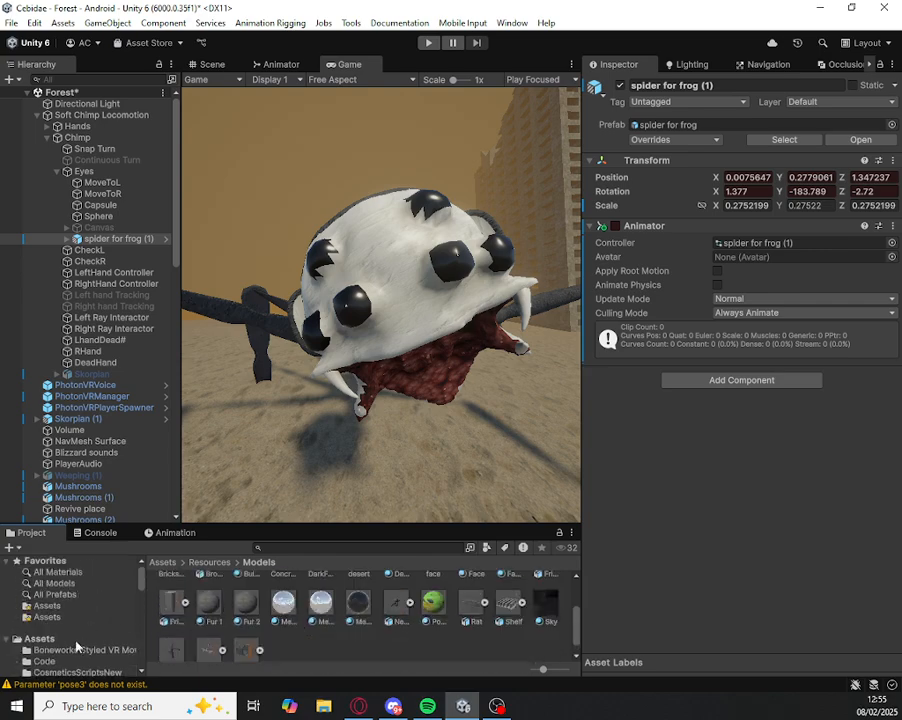
pyautogui.click(60, 638)
pyautogui.scroll(-6, 214, 600)
pyautogui.scroll(2, 215, 600)
pyautogui.scroll(5, 219, 597)
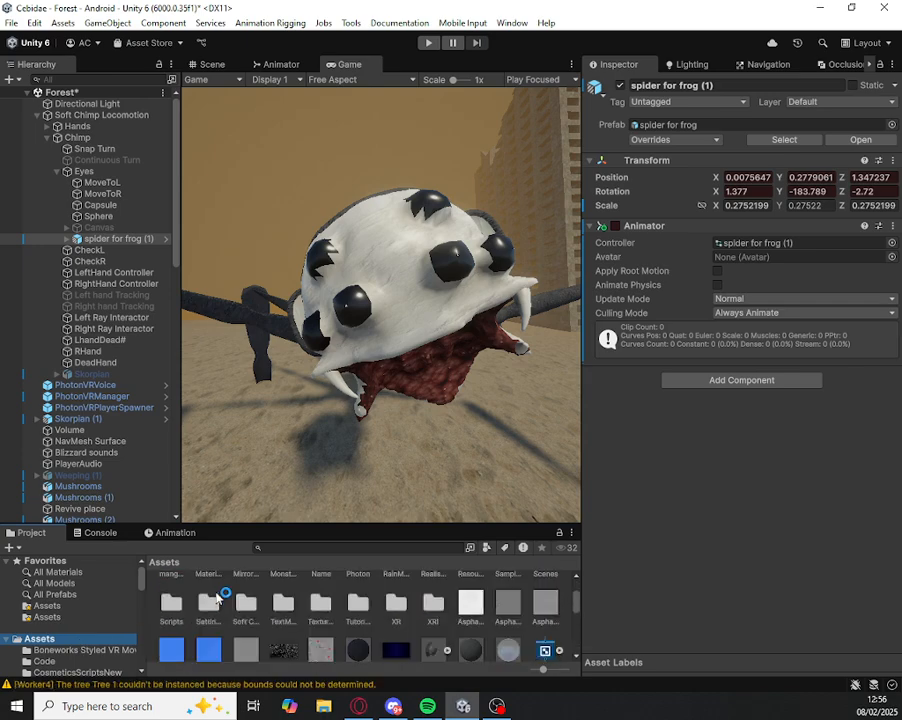
pyautogui.click(175, 532)
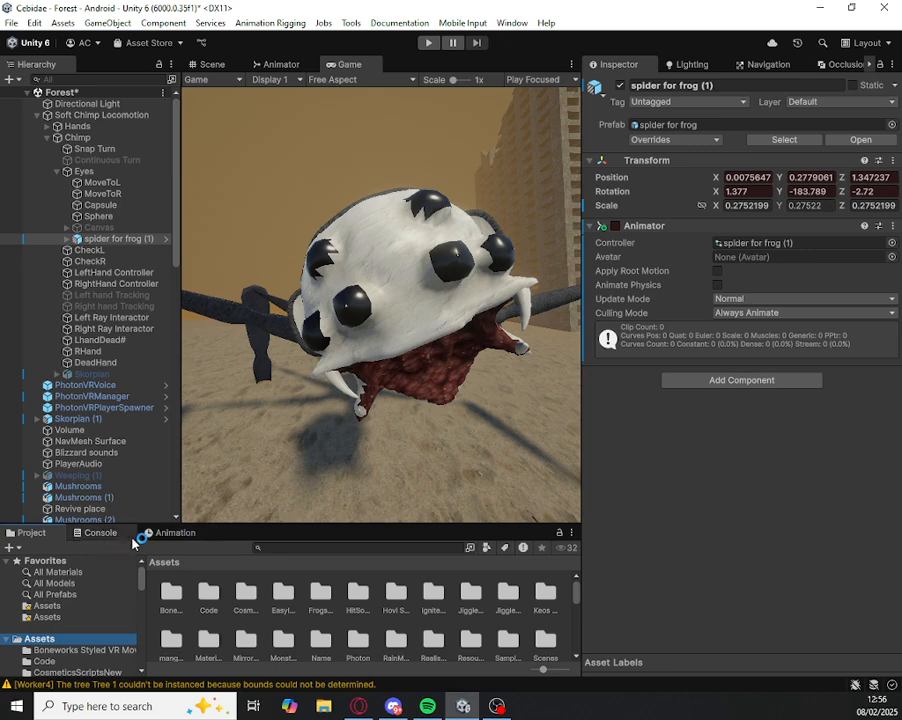
pyautogui.click(30, 532)
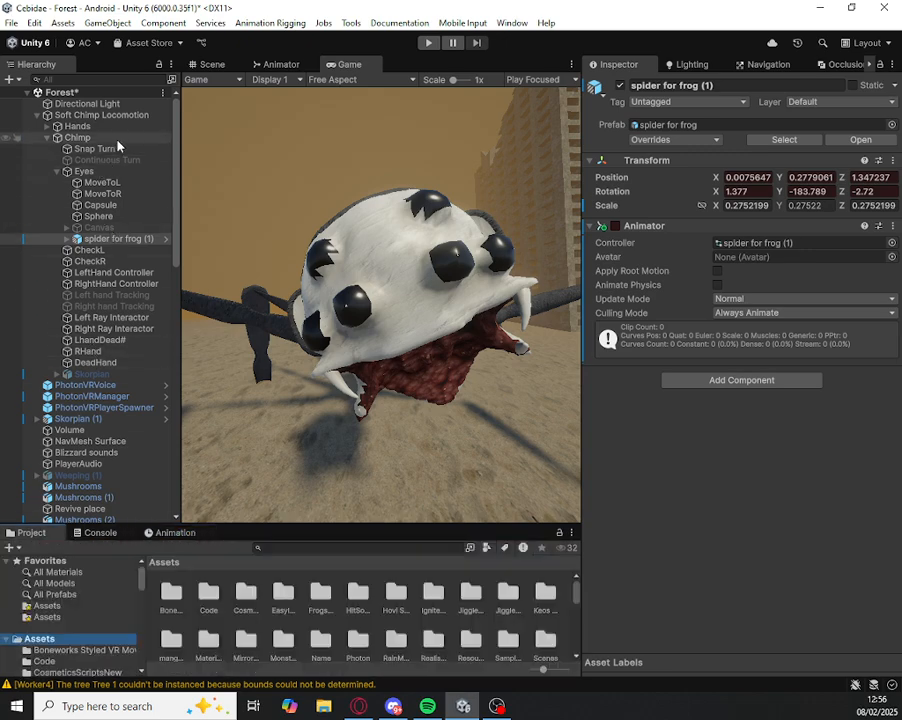
pyautogui.click(213, 64)
pyautogui.click(752, 240)
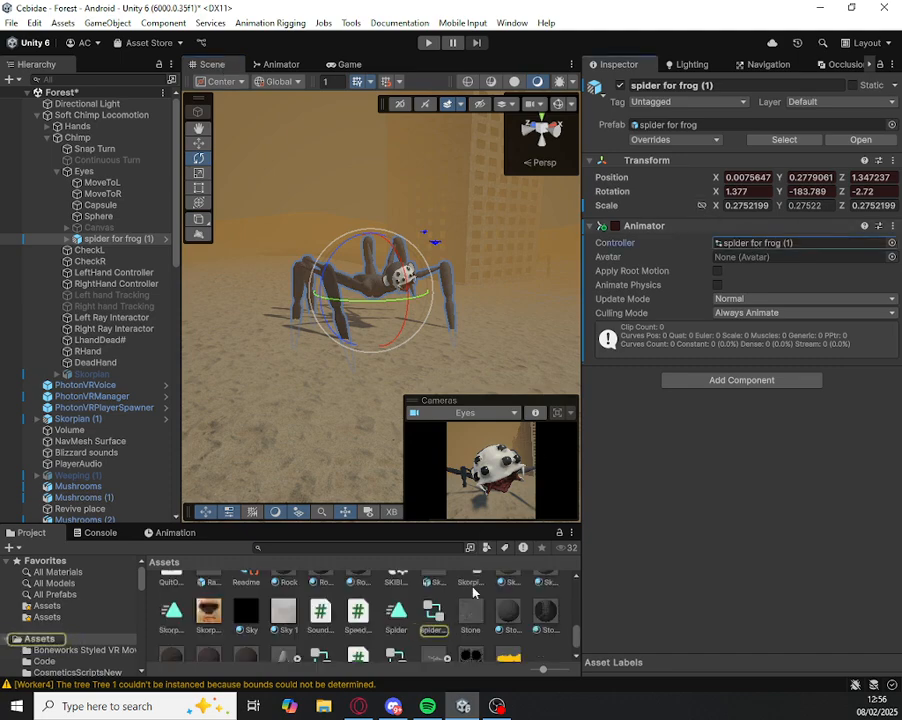
pyautogui.click(400, 617)
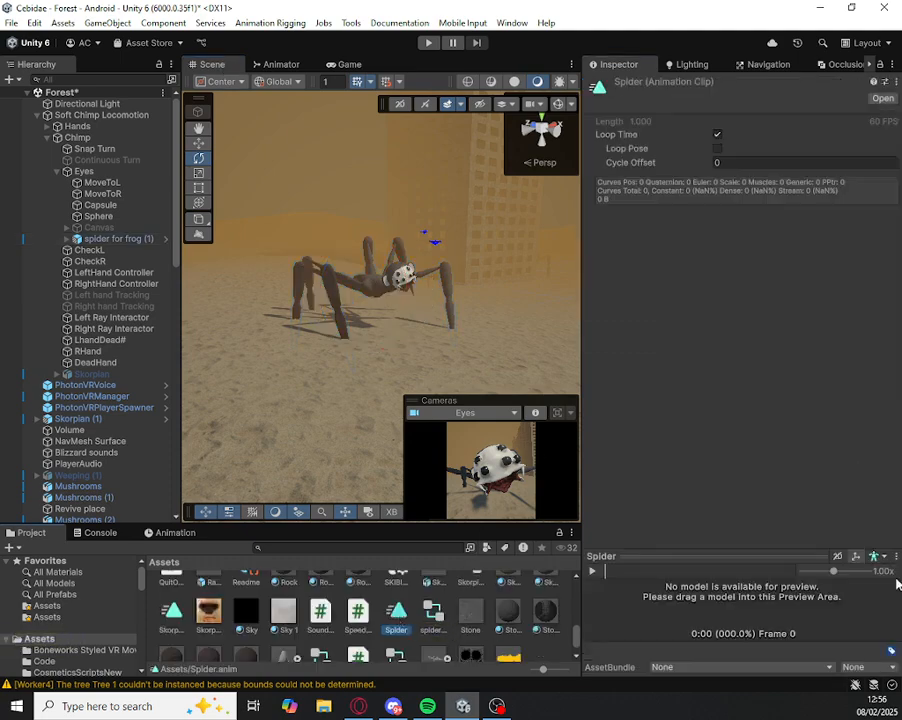
pyautogui.click(717, 135)
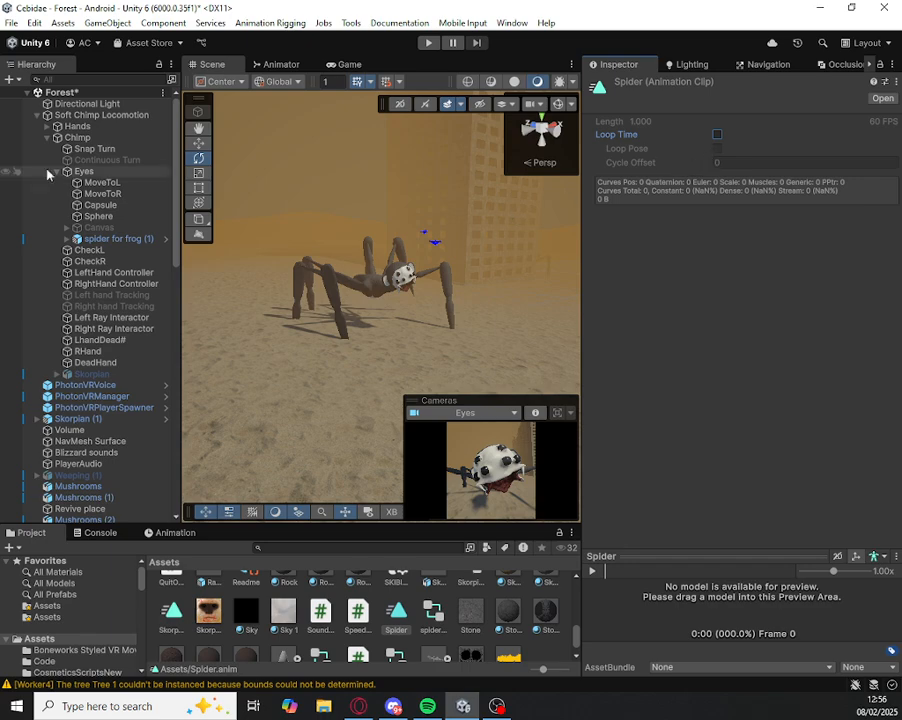
# Step: Deactivate the jumpscare spider, spider for frog (1), parented under the player's Eyes
pyautogui.click(90, 115)
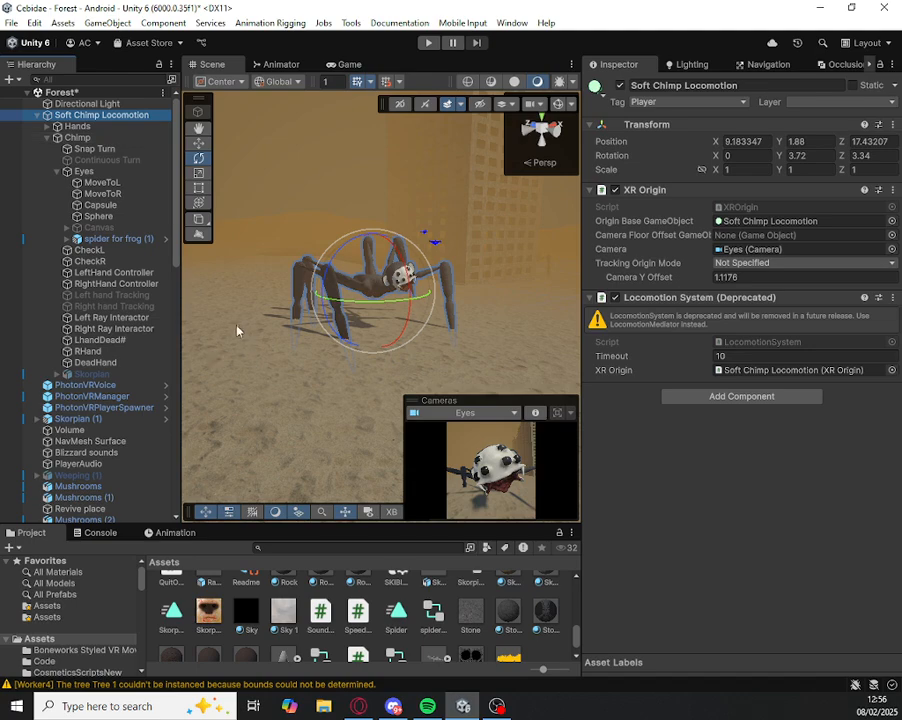
pyautogui.click(117, 241)
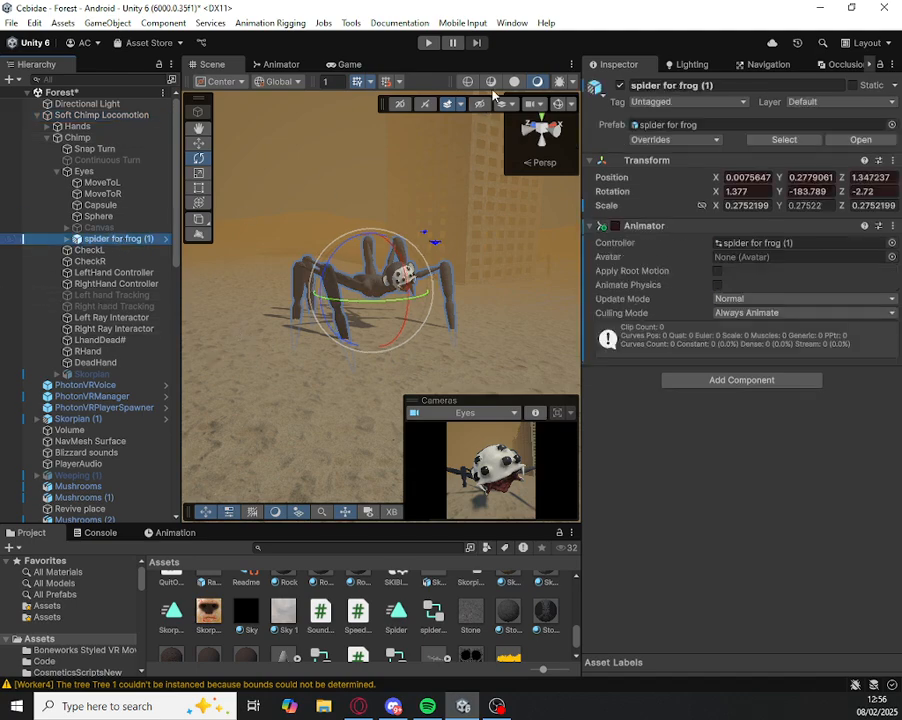
pyautogui.click(620, 86)
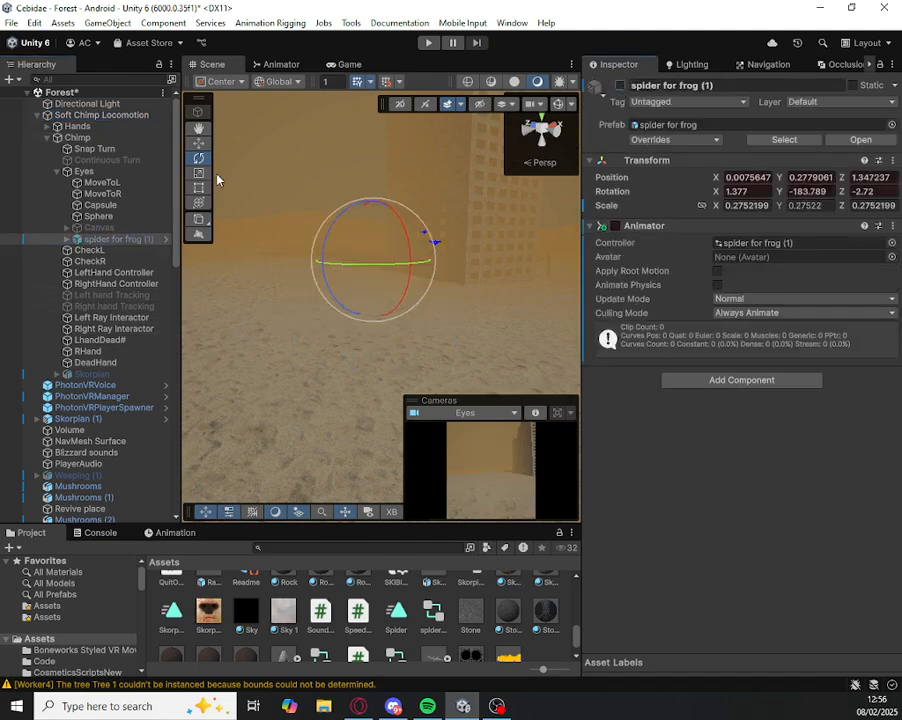
# Step: Assign spider for frog (1) as the Jumpscare object in the main spider for frog's Keos Jumpscare script
pyautogui.scroll(-10, 85, 300)
pyautogui.click(84, 358)
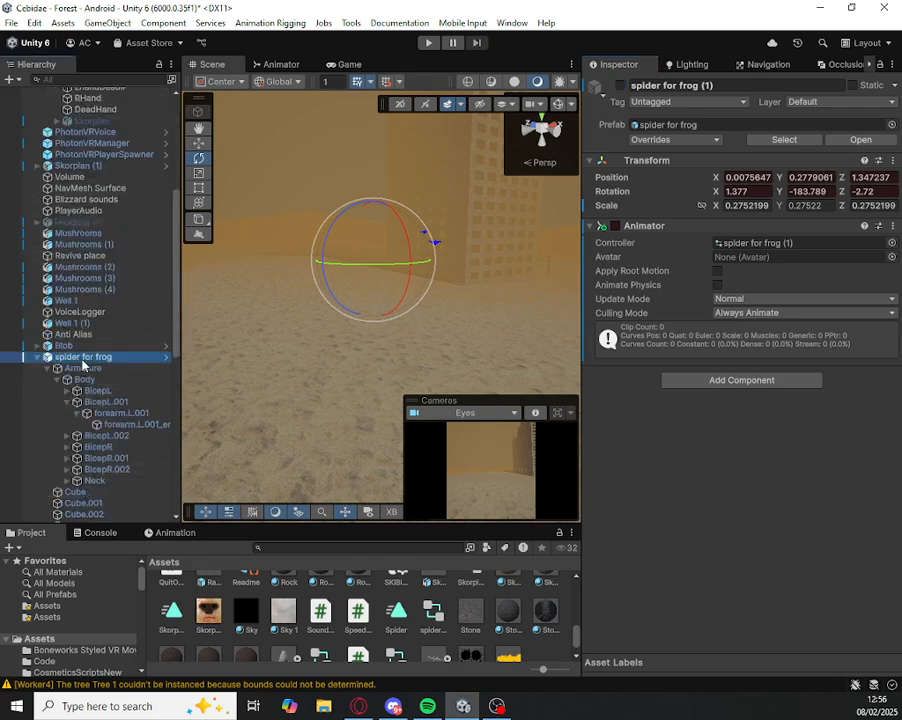
pyautogui.scroll(7, 83, 364)
pyautogui.scroll(-5, 699, 338)
pyautogui.scroll(5, 699, 338)
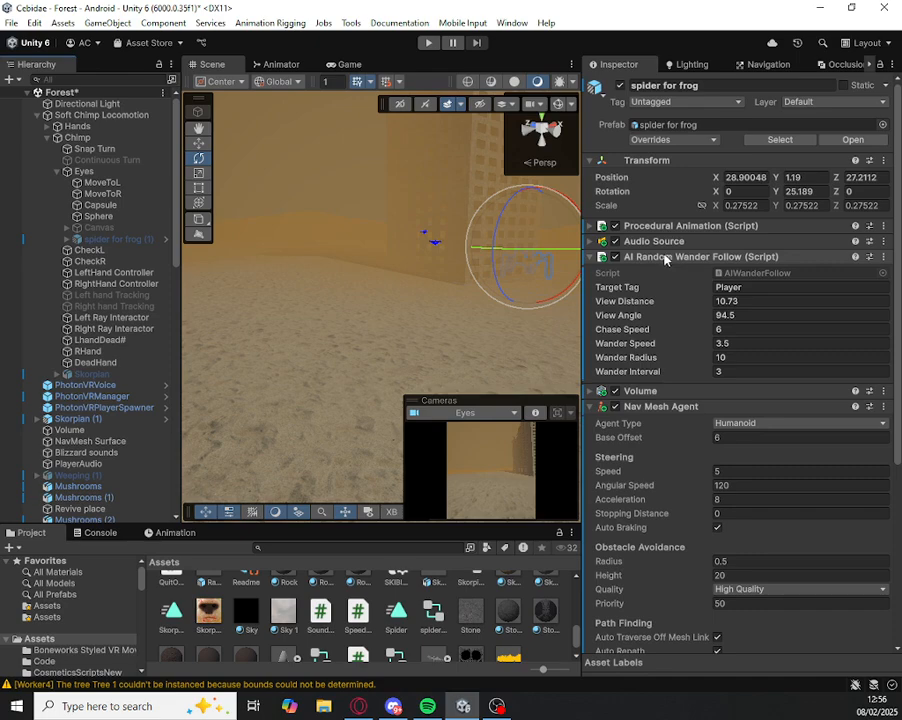
pyautogui.click(641, 409)
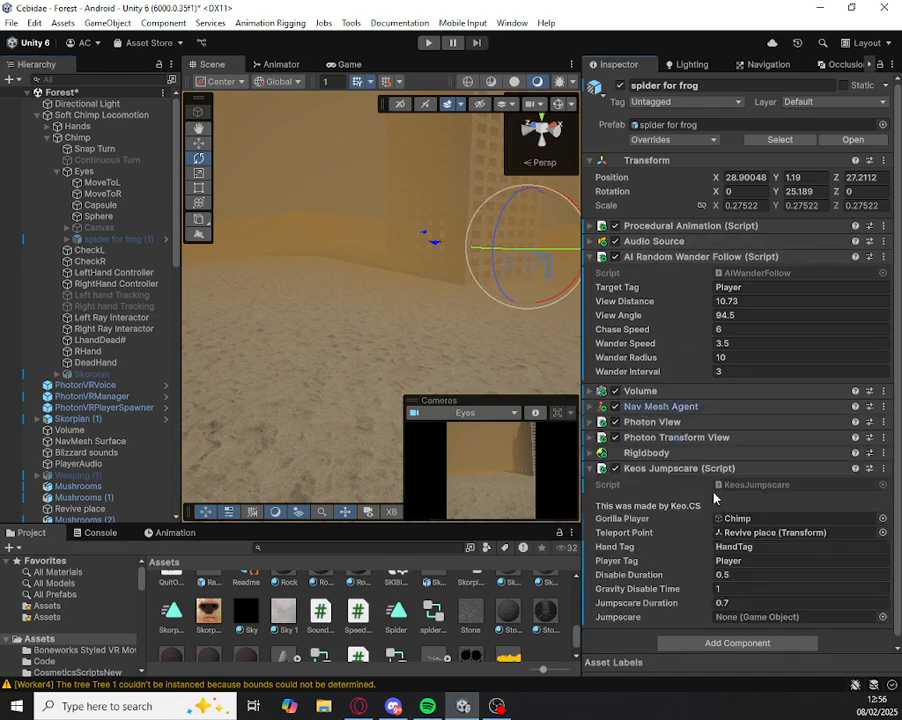
pyautogui.scroll(-1, 765, 498)
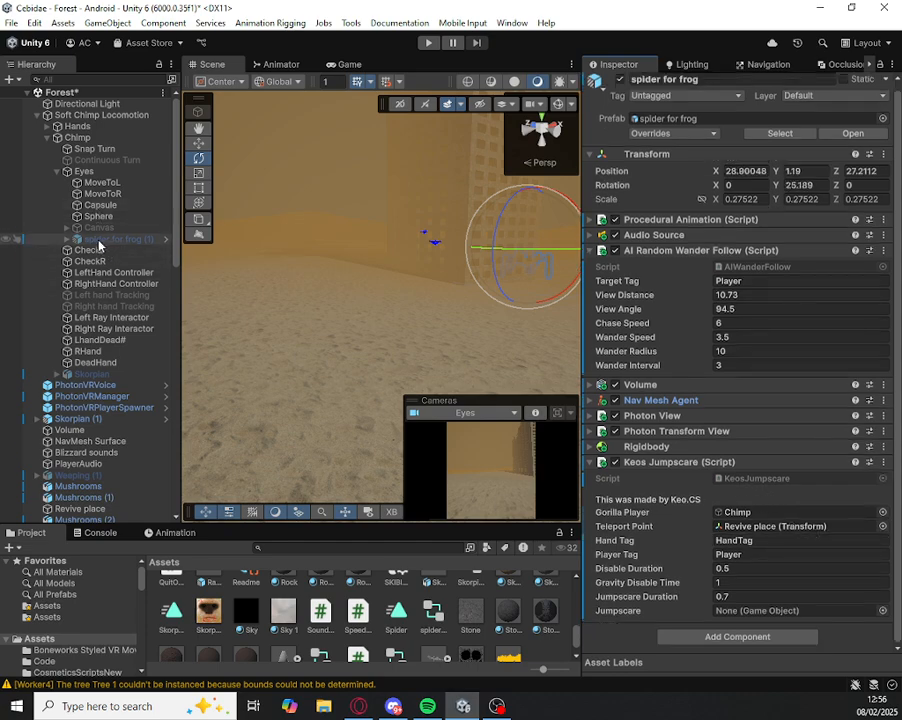
pyautogui.moveTo(99, 245); pyautogui.dragTo(800, 617)
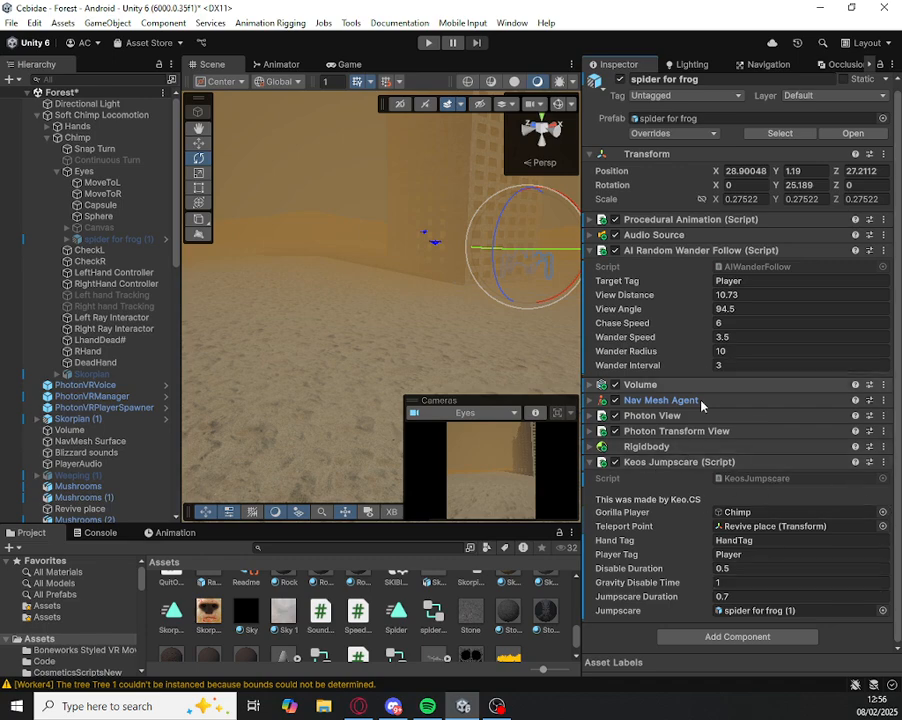
# Step: Save the Forest scene and clear the console messages
pyautogui.rightClick(318, 330)
pyautogui.moveTo(318, 330); pyautogui.dragTo(328, 323, button='right')
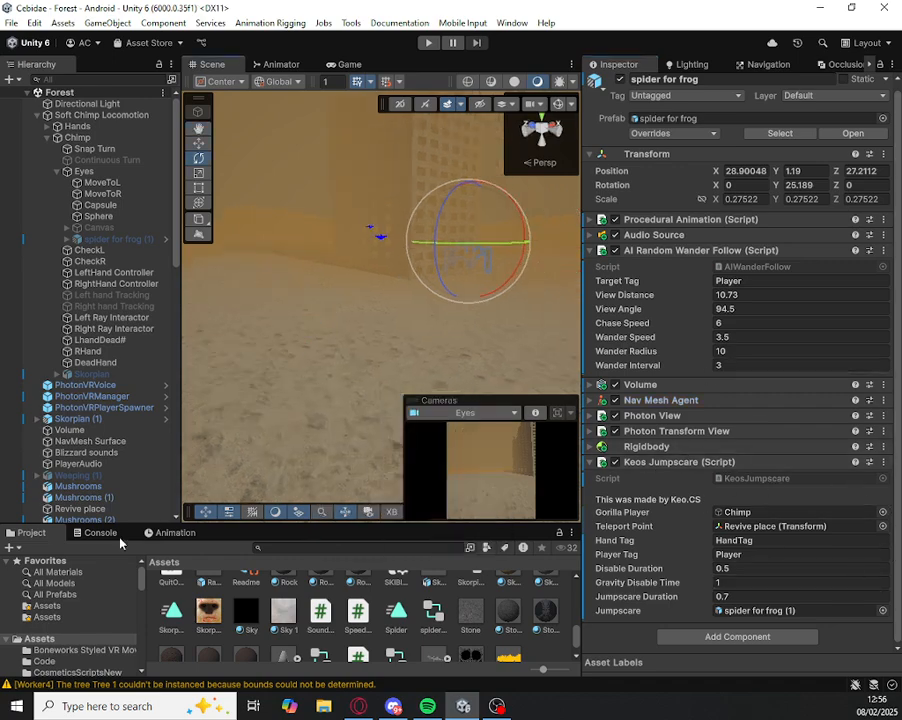
pyautogui.click(82, 533)
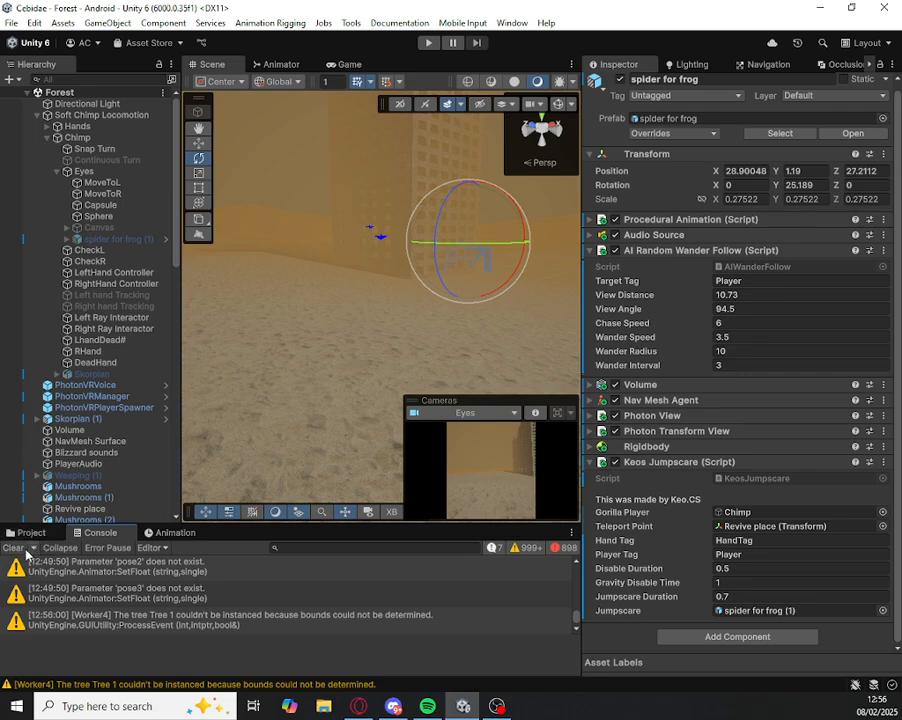
pyautogui.click(22, 532)
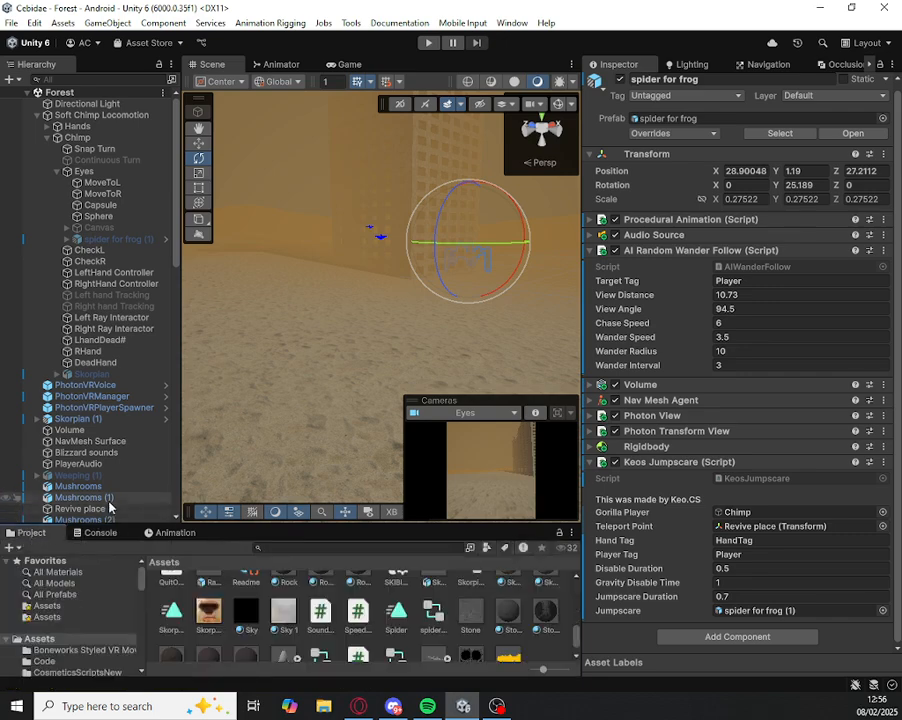
# Step: Search the available components for Photon View and examine the Photon View settings on the main spider
pyautogui.click(643, 462)
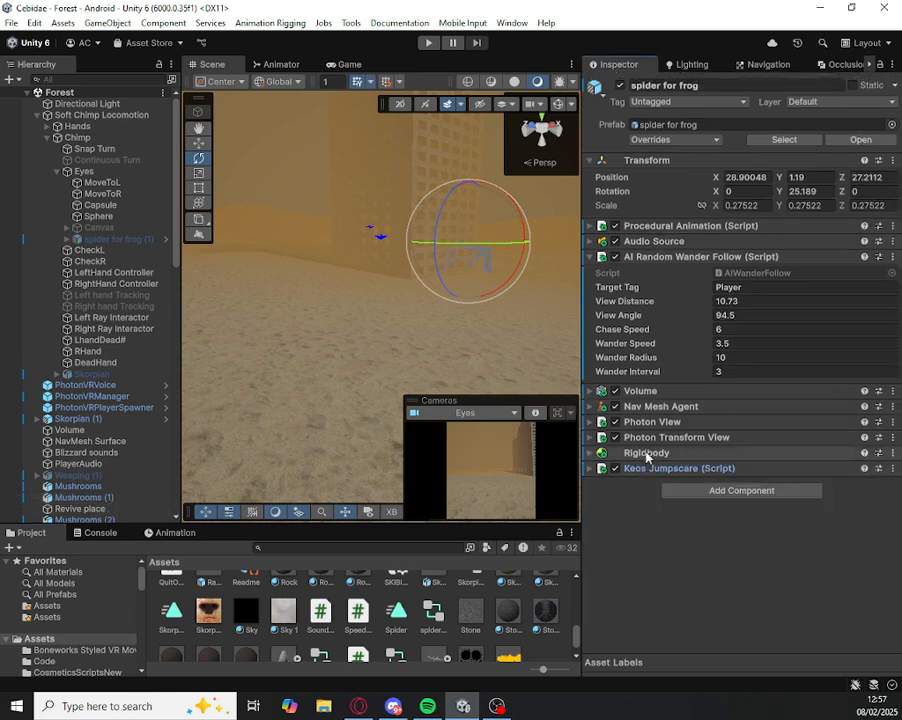
pyautogui.click(683, 492)
pyautogui.write('p')
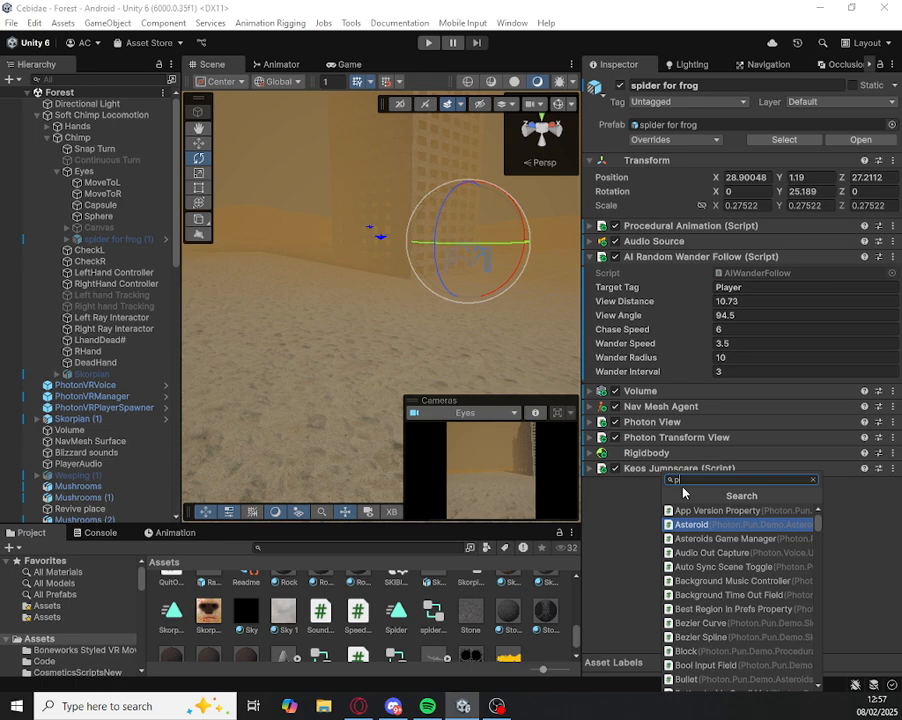
pyautogui.write('hoton view')
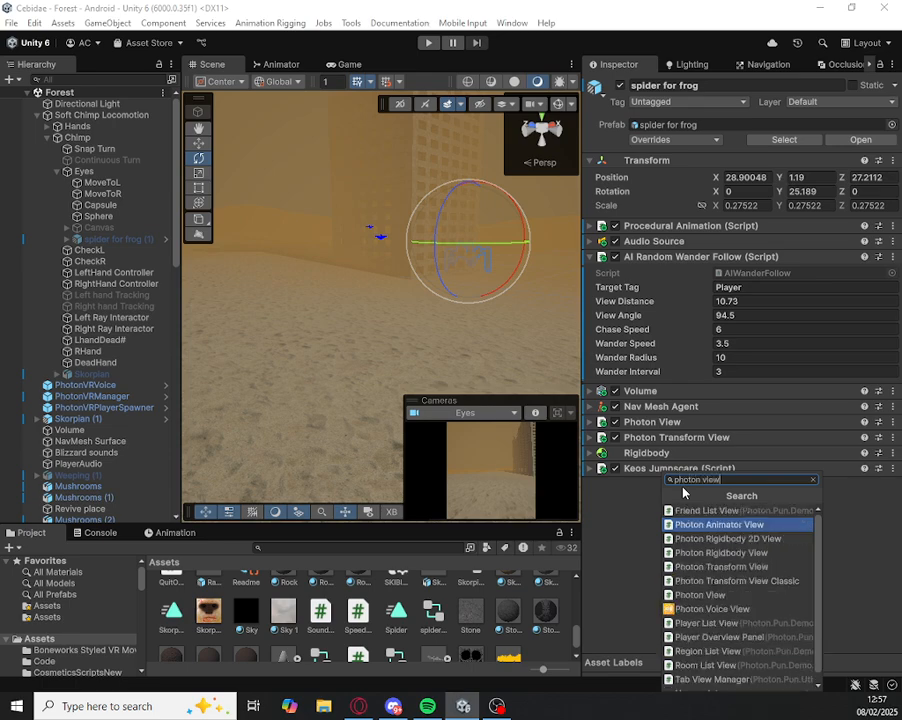
pyautogui.click(745, 596)
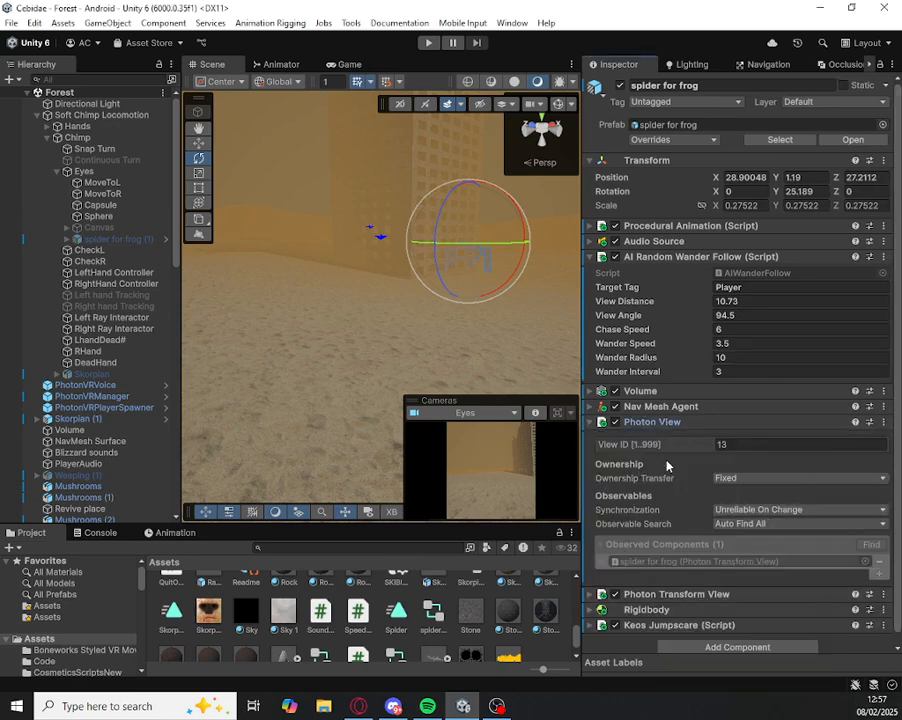
pyautogui.click(726, 423)
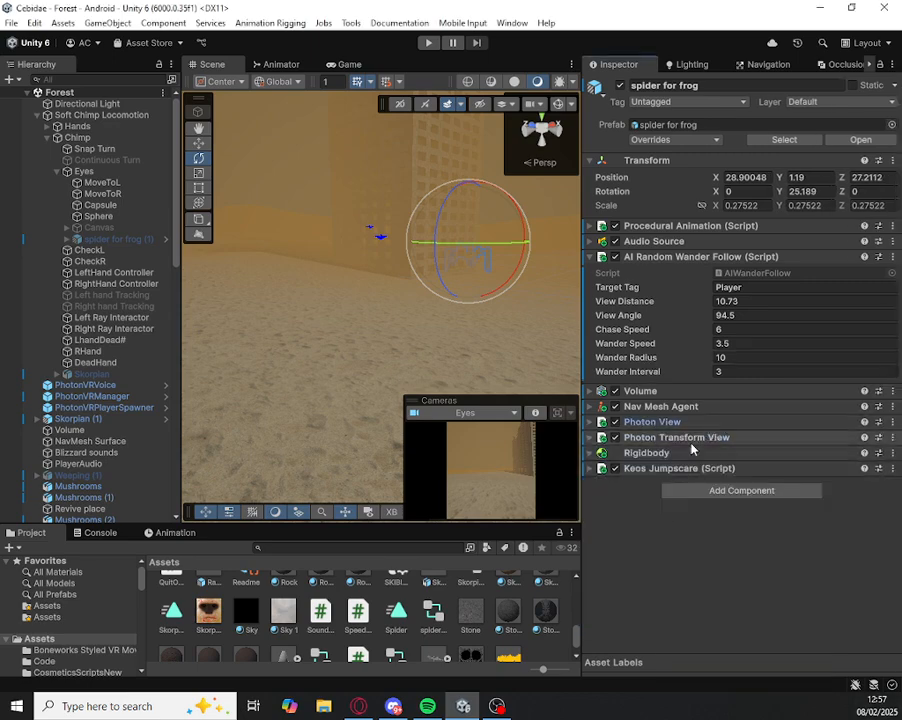
# Step: Examine the main spider's Photon Transform View synchronize options and its Rigidbody component
pyautogui.click(637, 438)
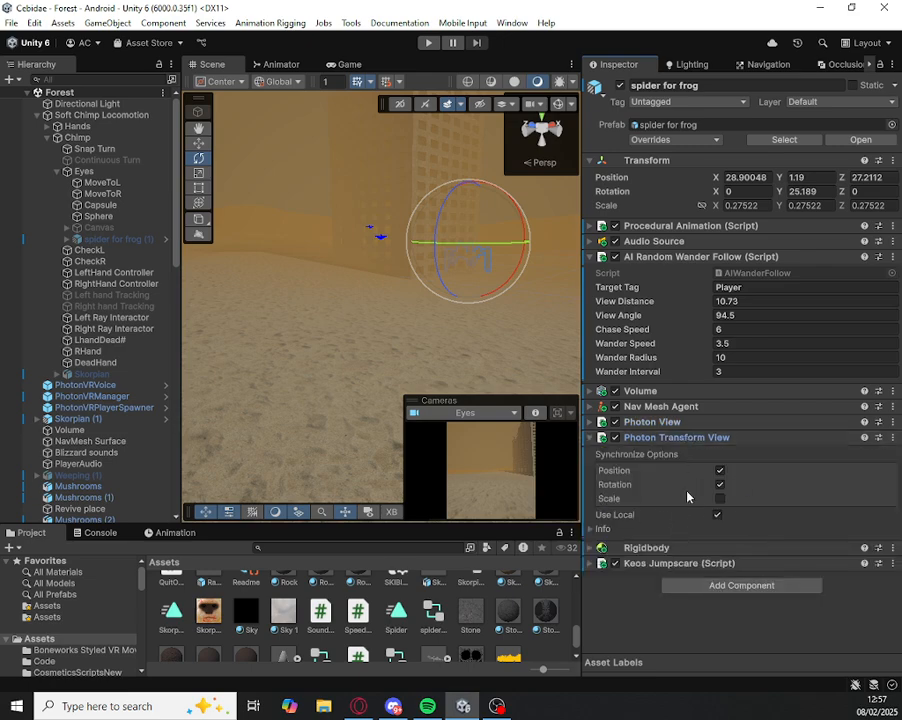
pyautogui.click(706, 438)
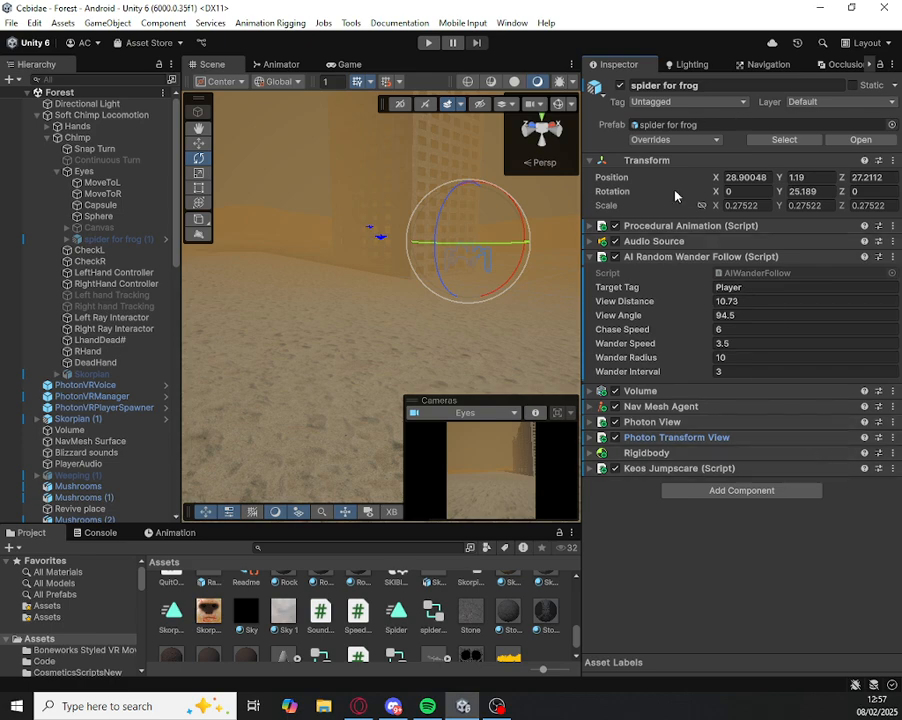
pyautogui.click(660, 453)
pyautogui.click(665, 453)
# Step: Add a Box Collider component to the main spider for frog object
pyautogui.click(737, 491)
pyautogui.moveTo(488, 301); pyautogui.dragTo(362, 262, button='right')
pyautogui.press('w')
pyautogui.scroll(3, 513, 266)
pyautogui.click(690, 492)
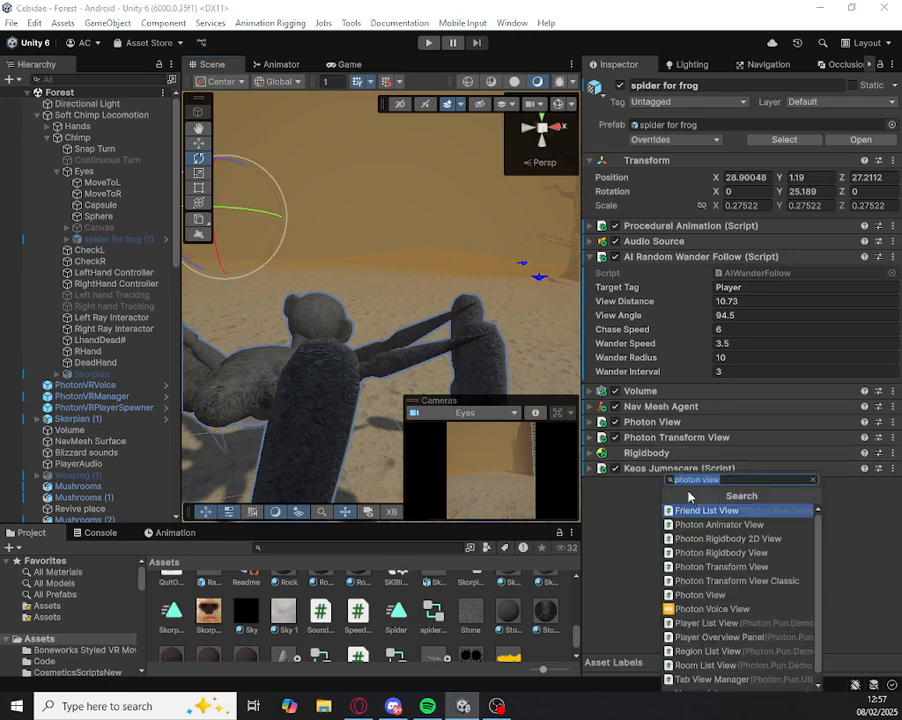
pyautogui.write('box')
pyautogui.press('Return')
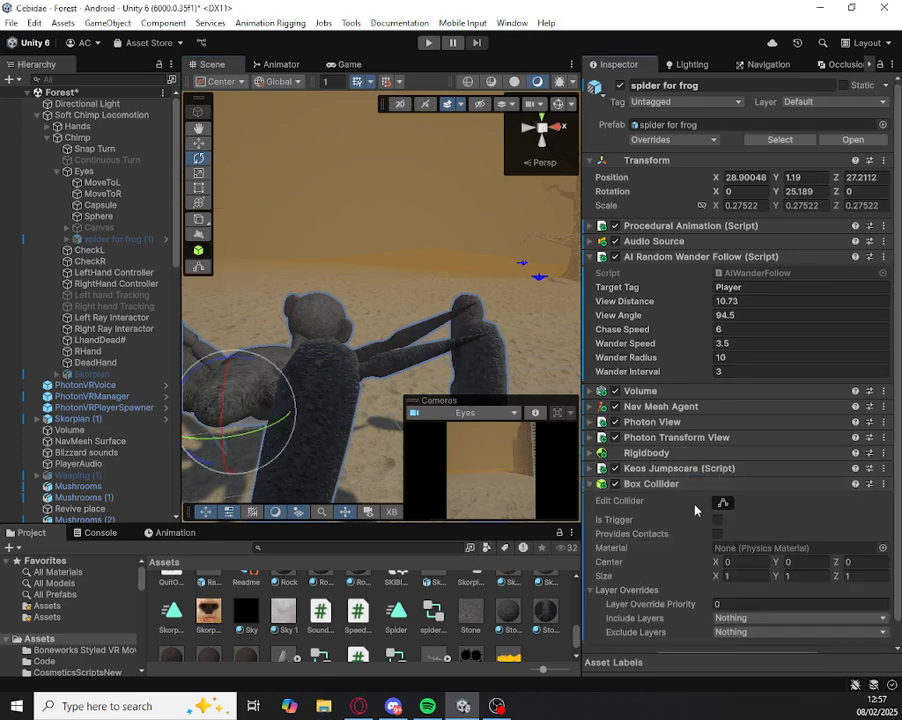
# Step: Make the Box Collider a trigger and resize it around the spider to about 12.7 × 5.6 × 9.7
pyautogui.click(722, 502)
pyautogui.press('f')
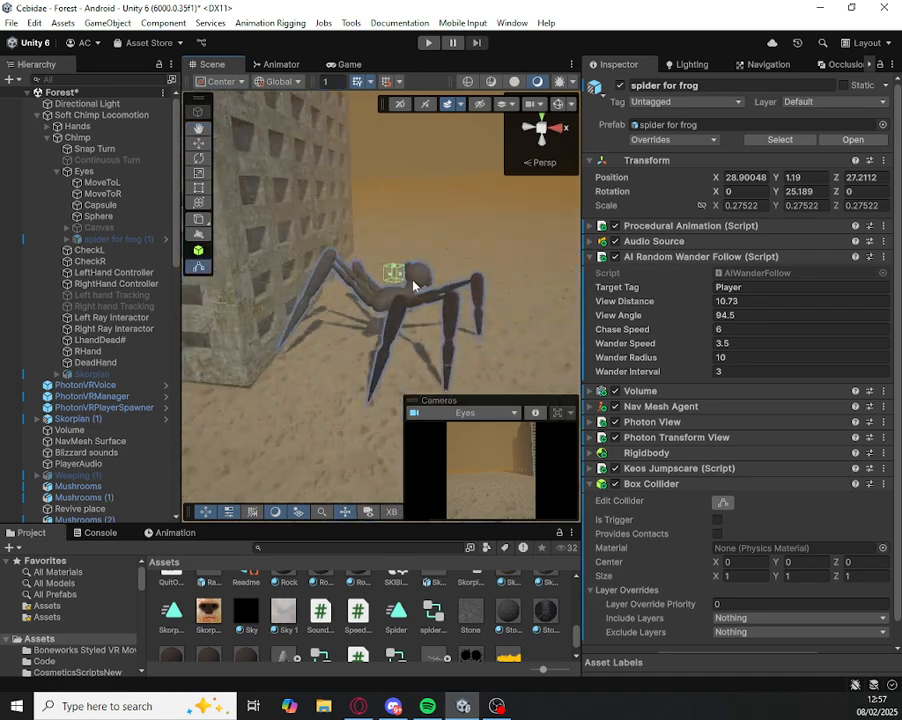
pyautogui.moveTo(397, 277); pyautogui.dragTo(409, 284)
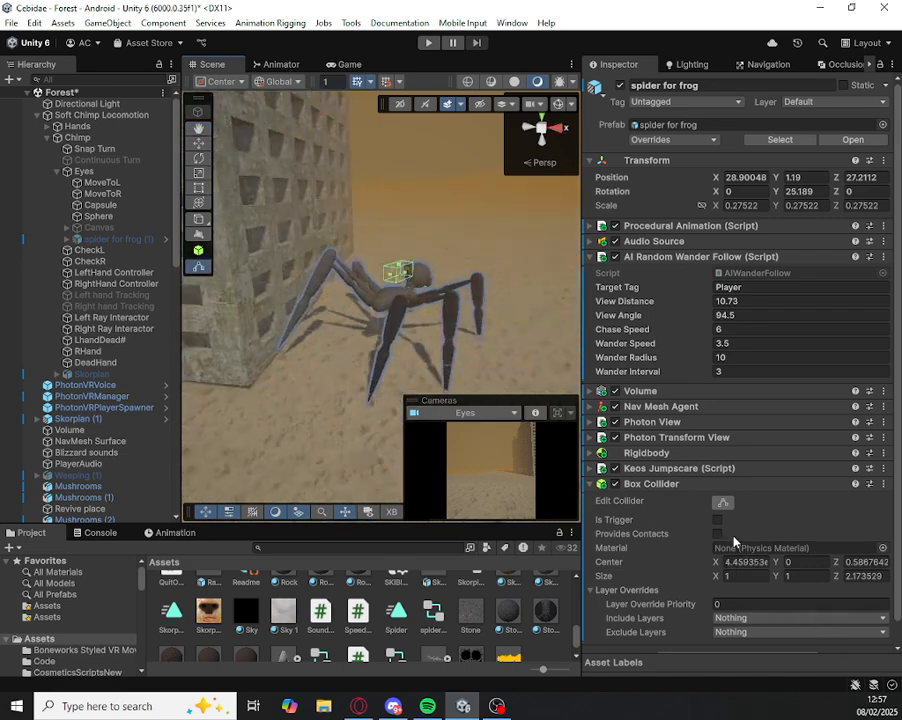
pyautogui.moveTo(407, 283); pyautogui.dragTo(312, 299)
pyautogui.moveTo(312, 299); pyautogui.dragTo(400, 298, button='right')
pyautogui.moveTo(432, 303); pyautogui.dragTo(491, 316)
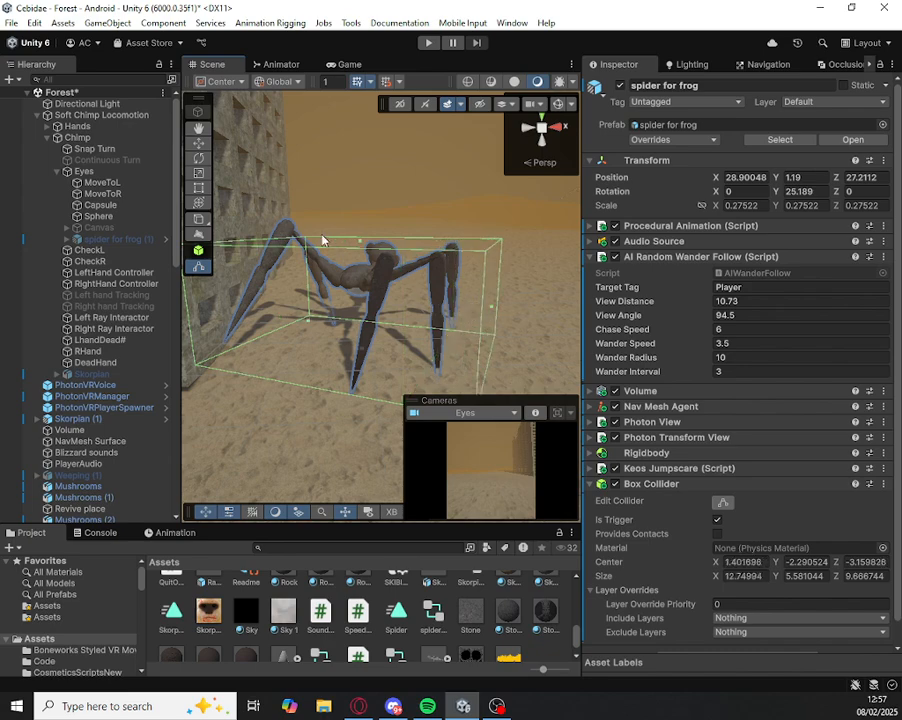
# Step: Enlarge the main spider's trigger Box Collider in height and depth to about 12.7 × 7.2 × 13.1
pyautogui.moveTo(361, 248); pyautogui.dragTo(372, 209)
pyautogui.moveTo(372, 209); pyautogui.dragTo(421, 292, button='right')
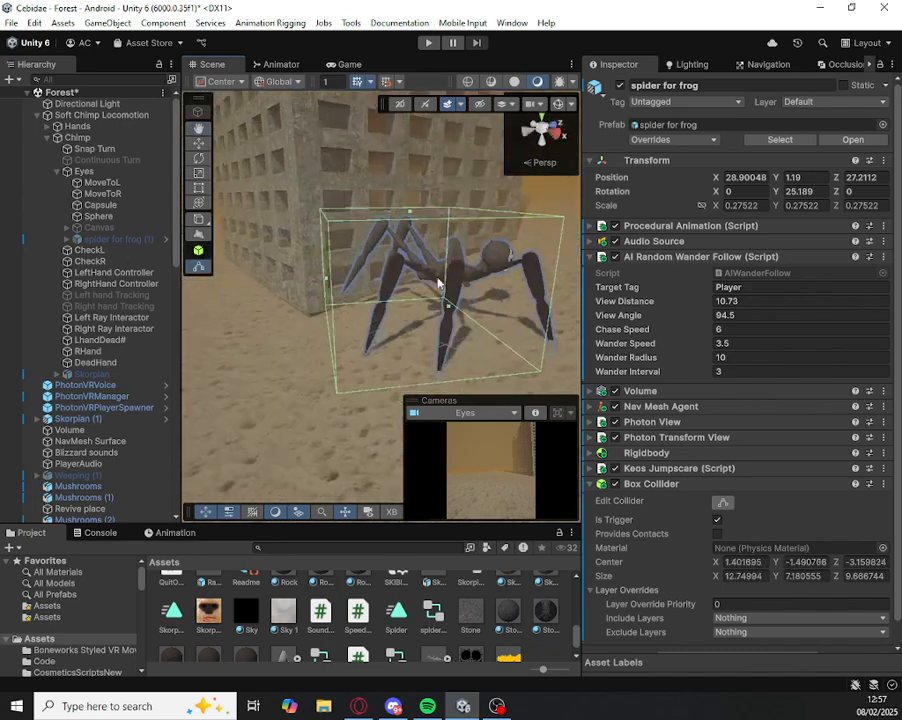
pyautogui.moveTo(486, 275); pyautogui.dragTo(575, 263)
pyautogui.moveTo(575, 263); pyautogui.dragTo(294, 263, button='right')
pyautogui.scroll(1, 115, 246)
pyautogui.click(344, 252)
pyautogui.click(350, 254)
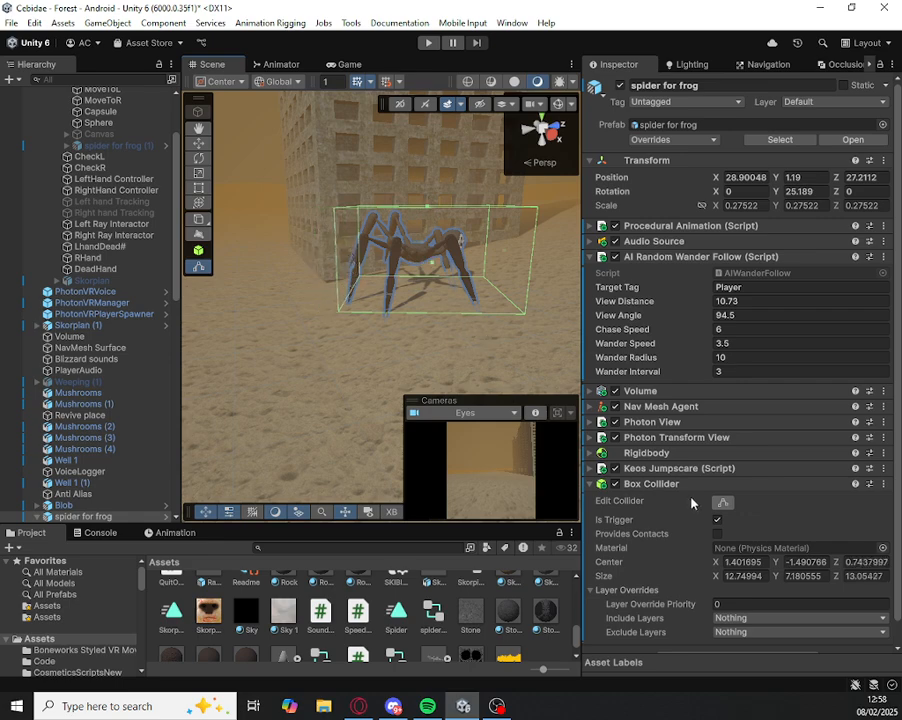
# Step: Play-test the scene by moving the Soft Chimp Locomotion player around near the spider in the Scene view, and stop play mode
pyautogui.click(428, 43)
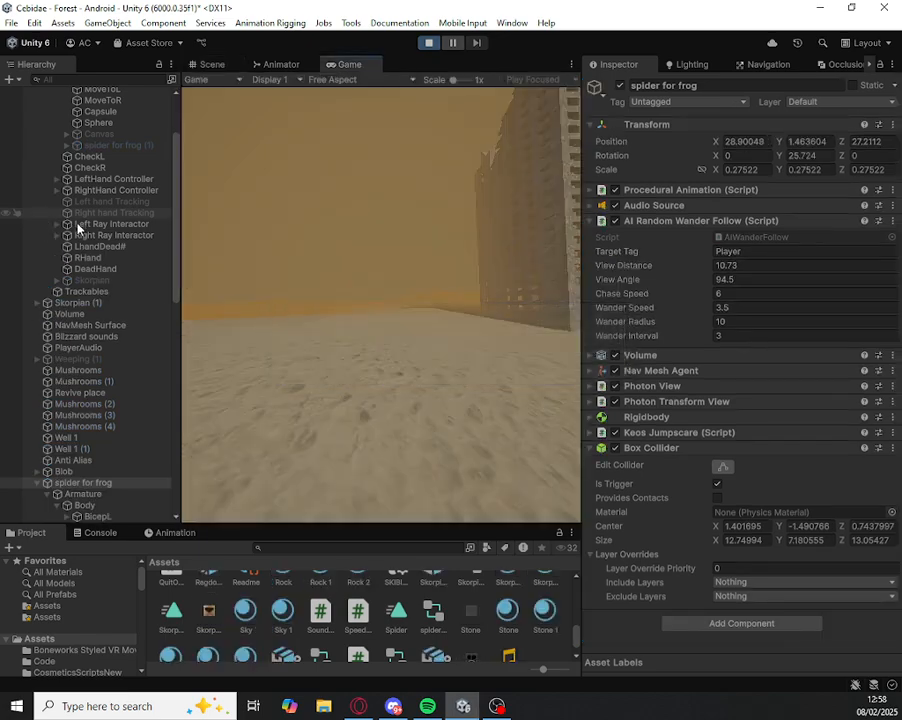
pyautogui.scroll(3, 84, 200)
pyautogui.click(214, 65)
pyautogui.doubleClick(100, 115)
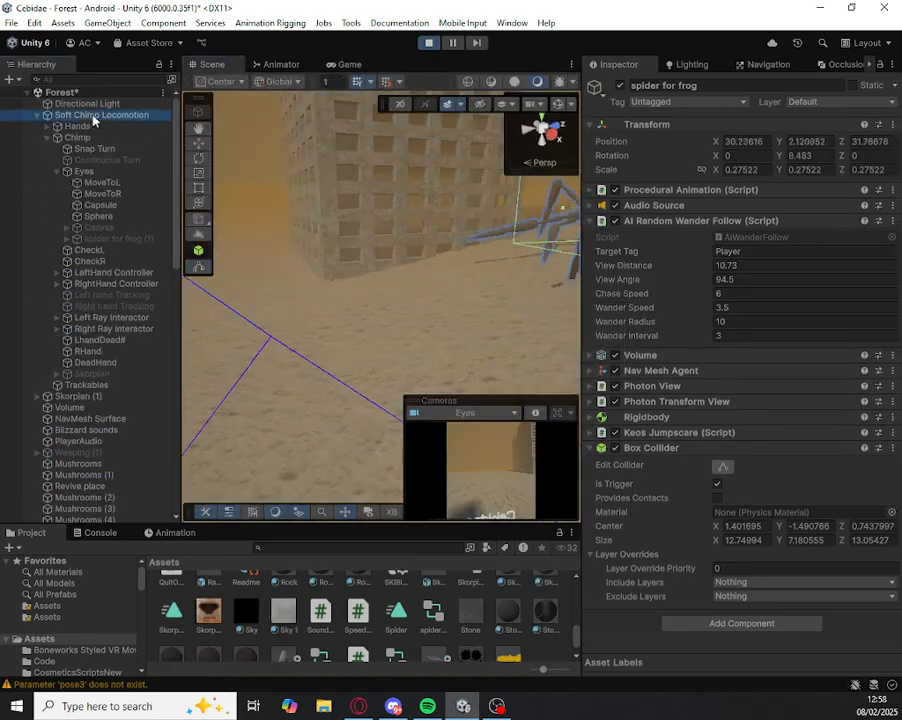
pyautogui.press('w')
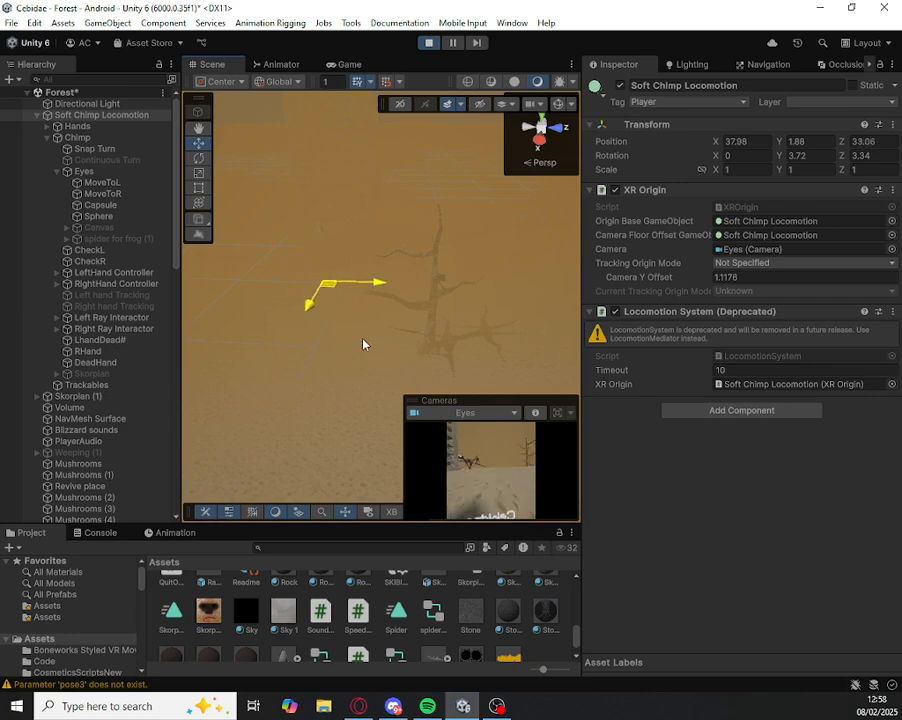
pyautogui.moveTo(373, 334); pyautogui.dragTo(355, 325)
pyautogui.moveTo(490, 300); pyautogui.dragTo(432, 280, button='right')
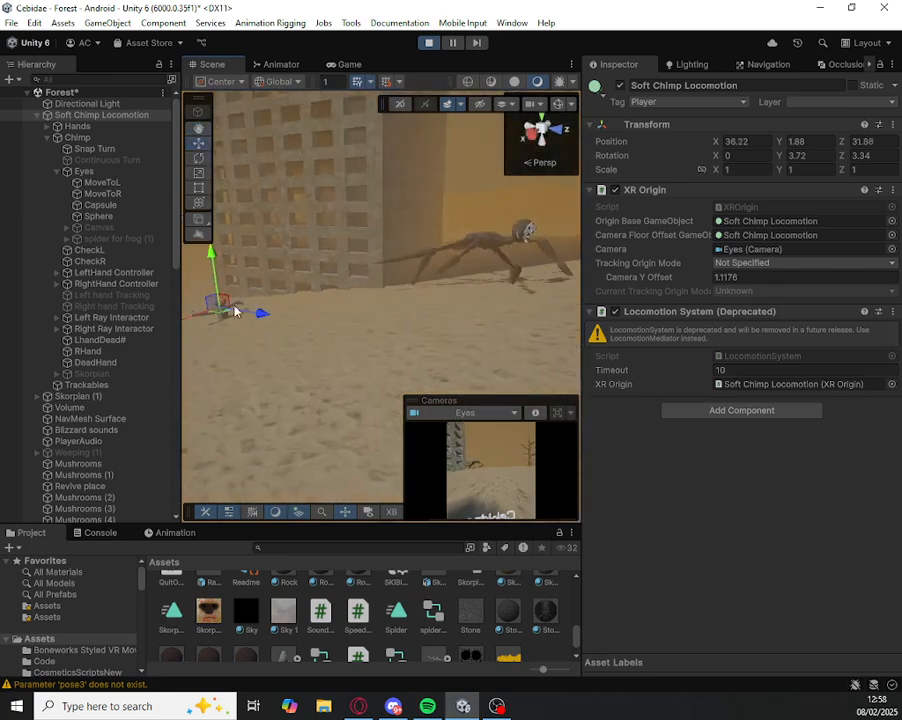
pyautogui.moveTo(211, 321); pyautogui.dragTo(270, 352)
pyautogui.moveTo(270, 352); pyautogui.dragTo(456, 136, button='right')
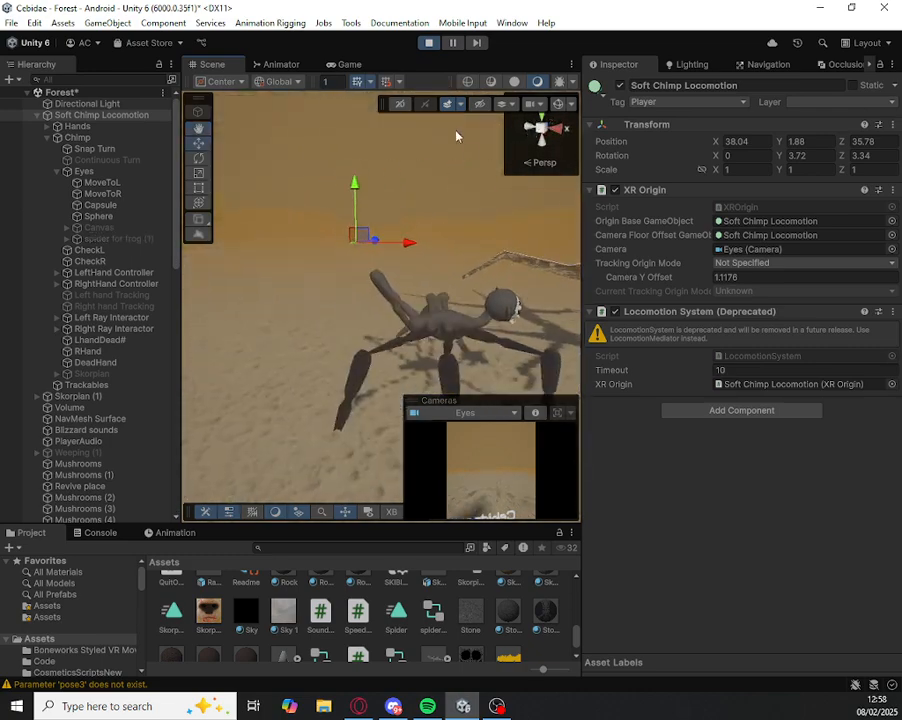
pyautogui.click(429, 43)
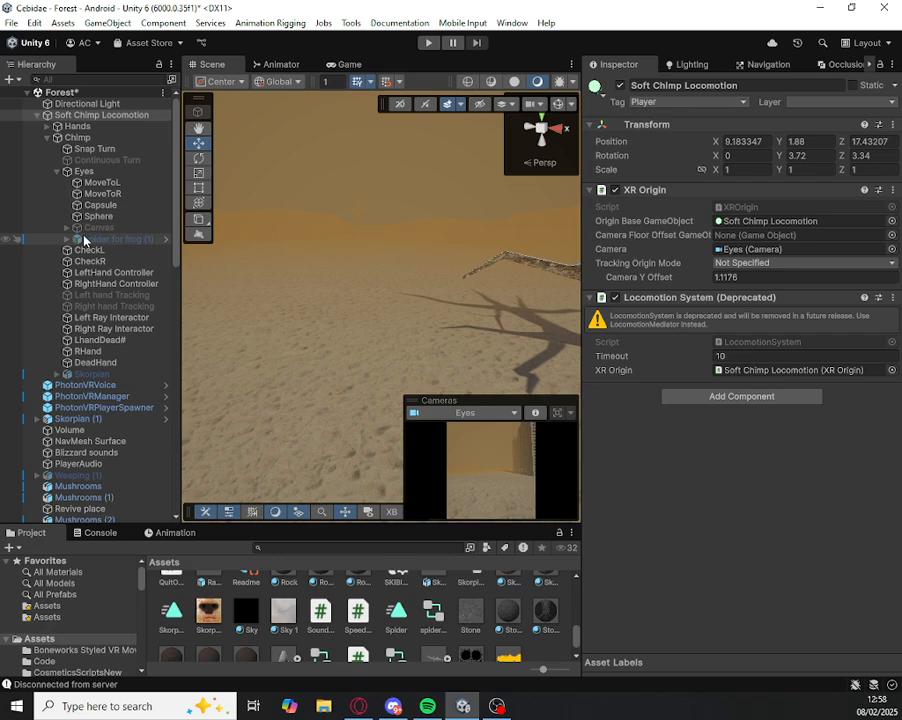
# Step: Clear the Console messages and return to the project assets
pyautogui.click(100, 532)
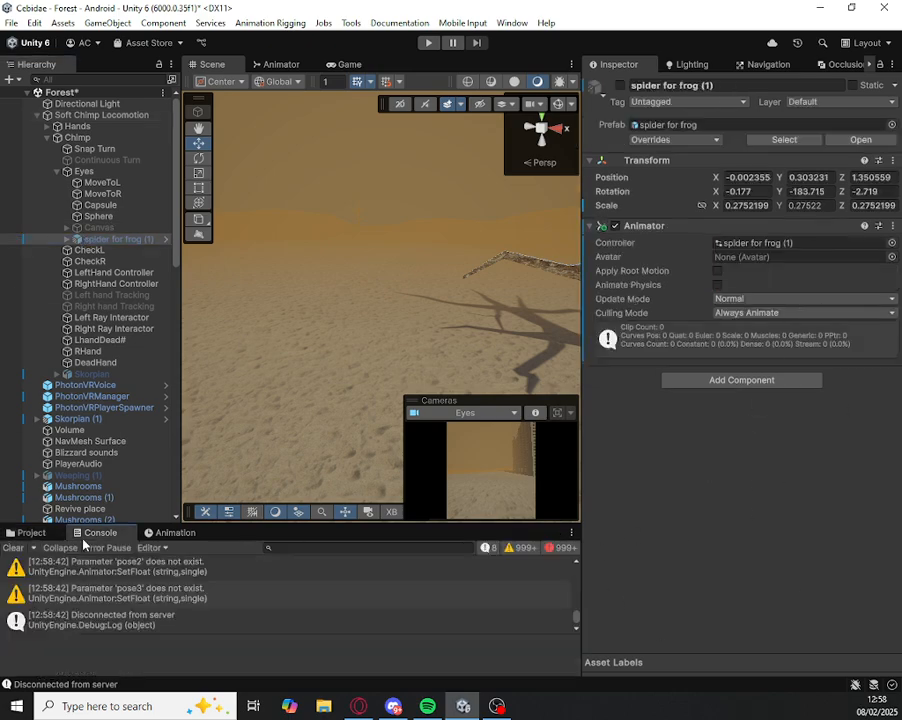
pyautogui.click(15, 548)
pyautogui.click(25, 532)
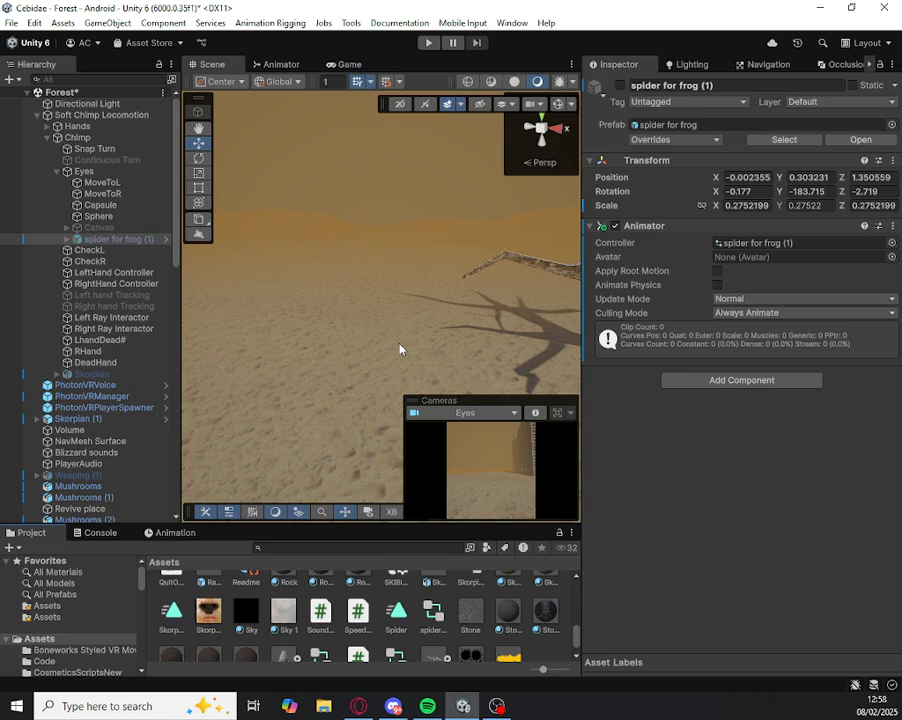
# Step: Select the main spider for frog, examine its Procedural Animation settings and leg targets, and inspect the model up close
pyautogui.moveTo(399, 345); pyautogui.dragTo(25, 372, button='right')
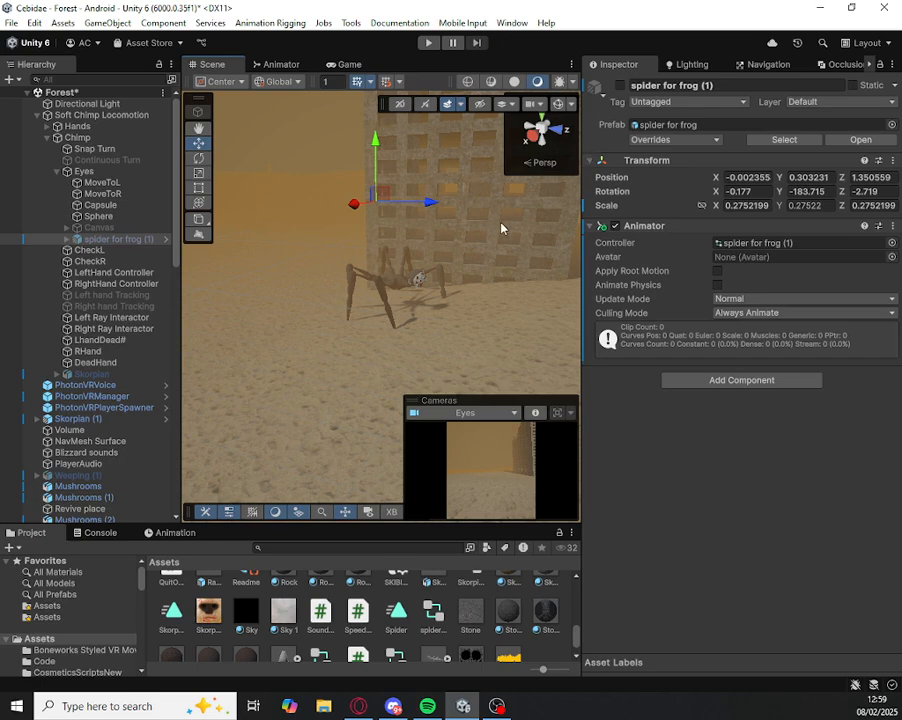
pyautogui.click(382, 282)
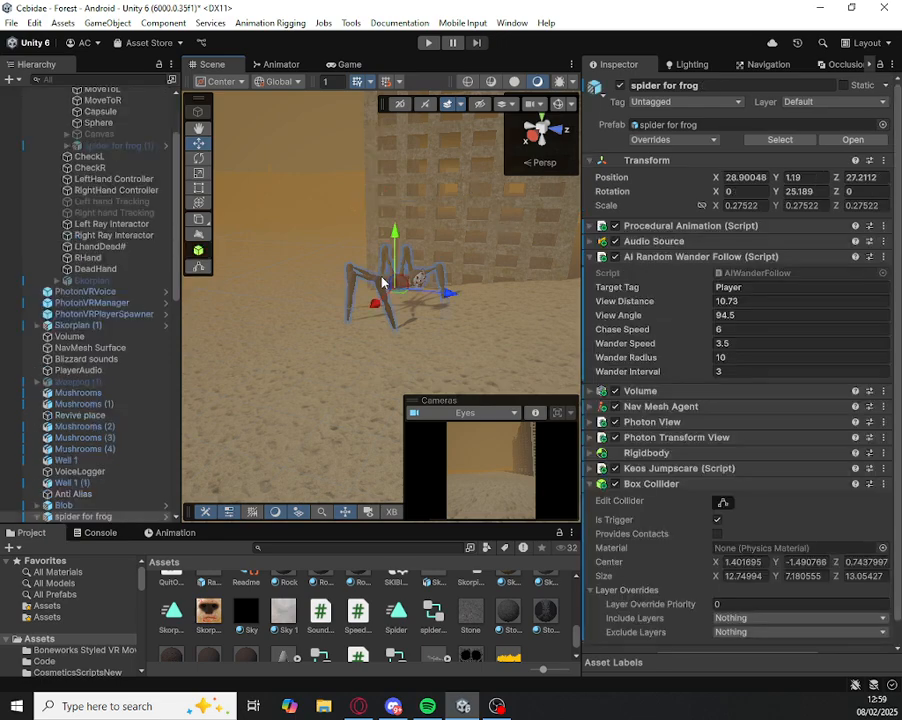
pyautogui.scroll(-1, 692, 336)
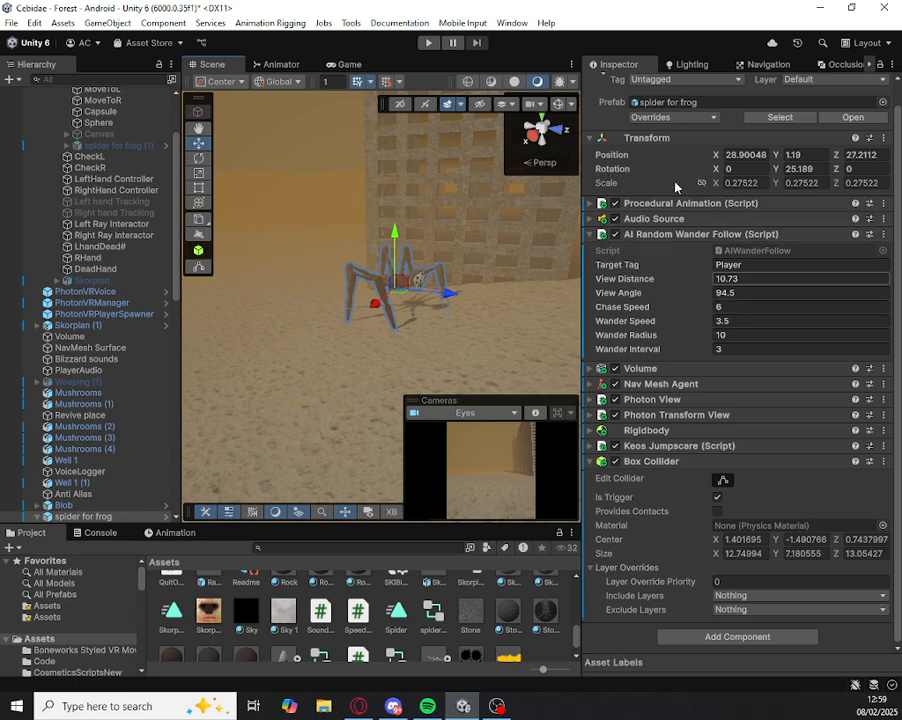
pyautogui.click(660, 203)
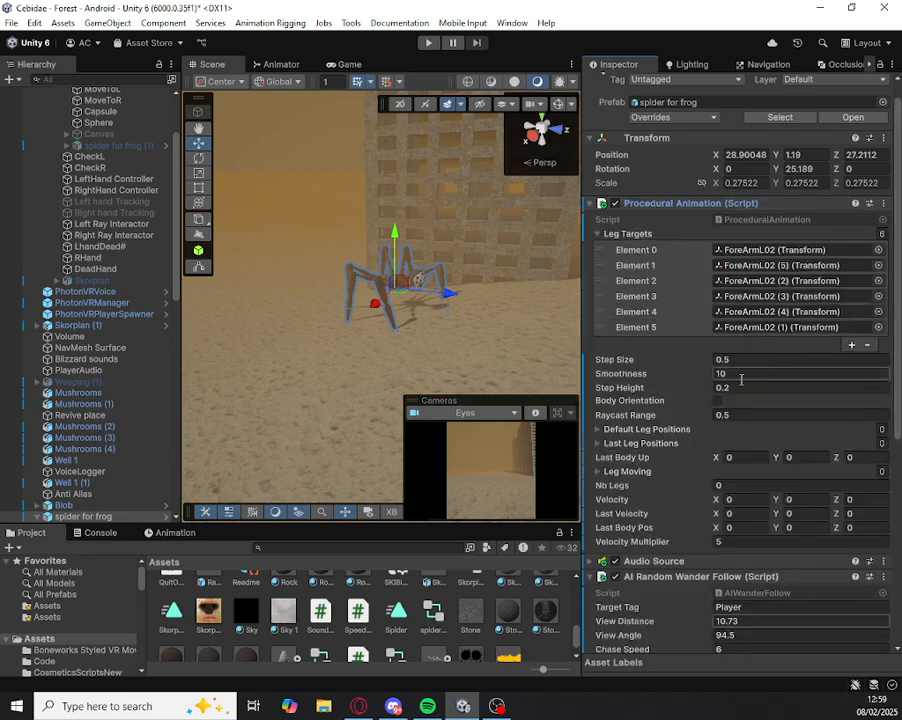
pyautogui.scroll(-5, 734, 378)
pyautogui.scroll(-2, 734, 382)
pyautogui.scroll(10, 730, 382)
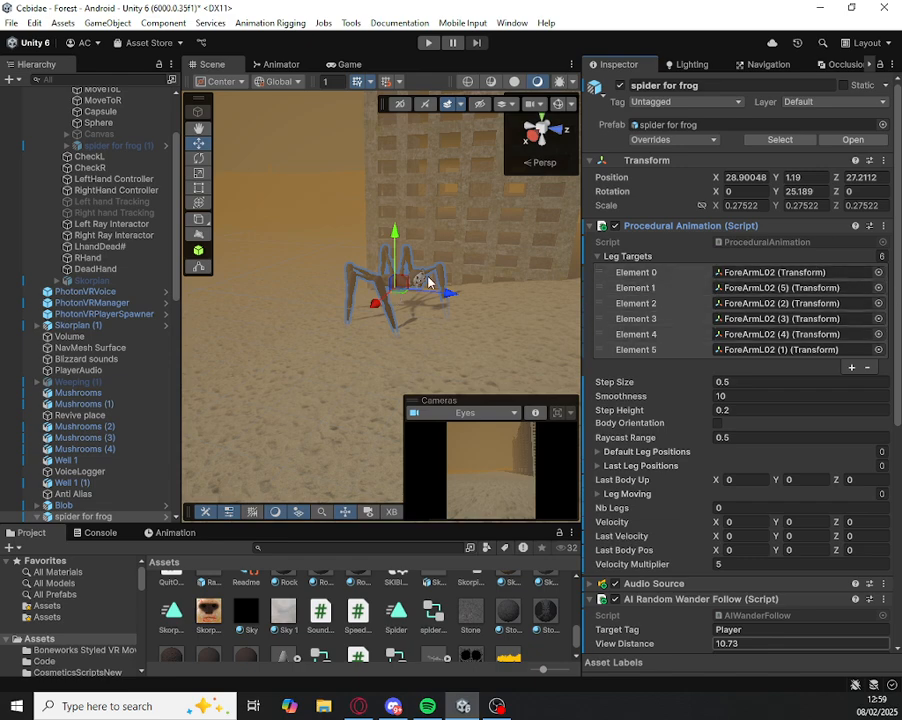
pyautogui.moveTo(417, 283); pyautogui.dragTo(405, 311, button='right')
pyautogui.press('f')
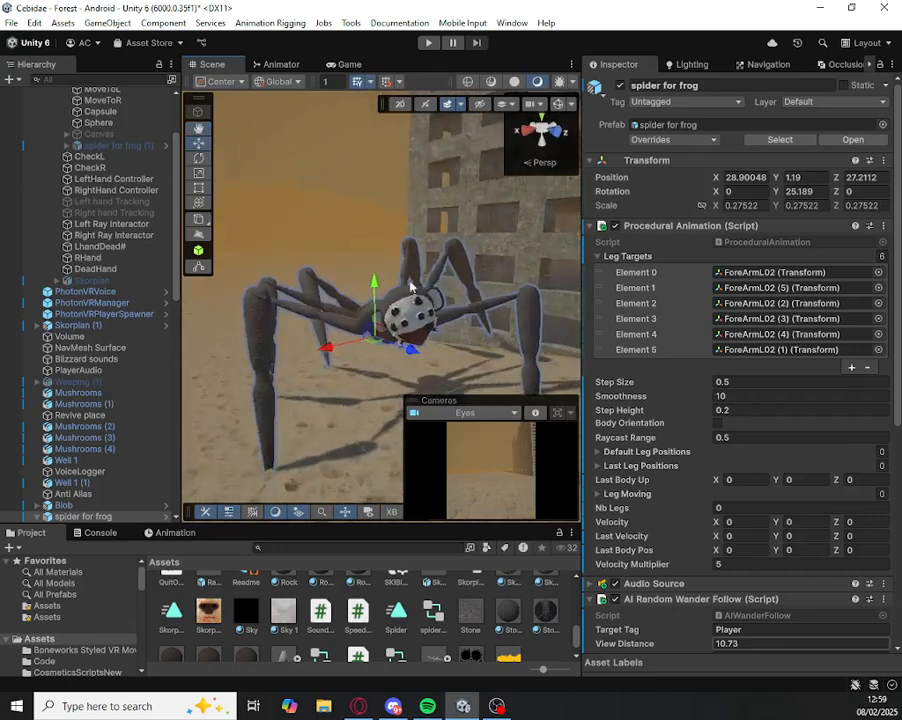
pyautogui.moveTo(499, 325); pyautogui.dragTo(457, 261, button='right')
pyautogui.press('a')
pyautogui.press('f')
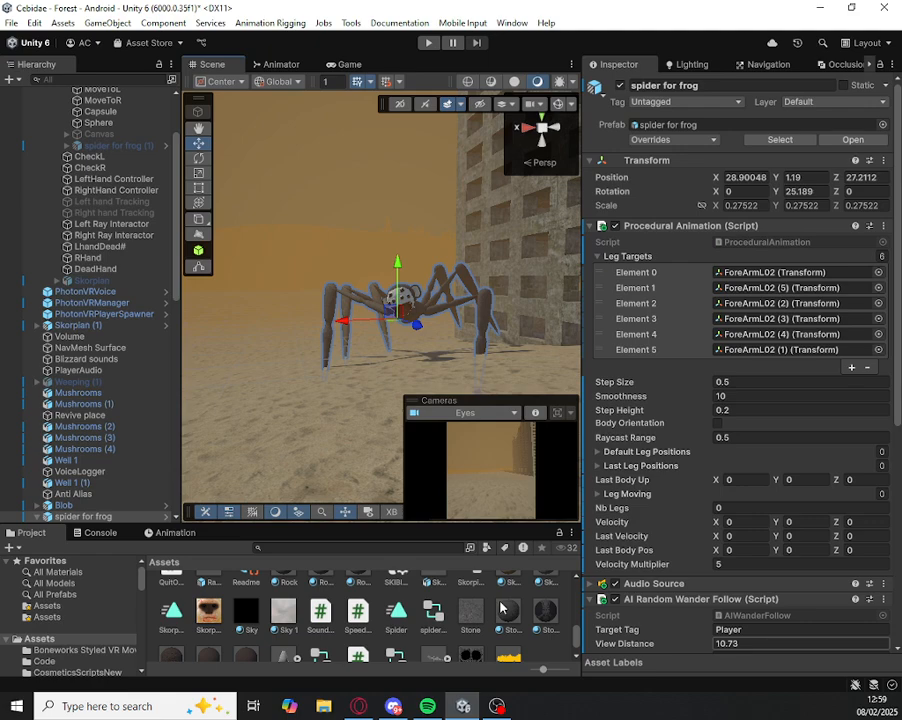
# Step: Locate the AIWanderFollow script used by the spider's AI Random Wander Follow component and read its code
pyautogui.scroll(-10, 770, 345)
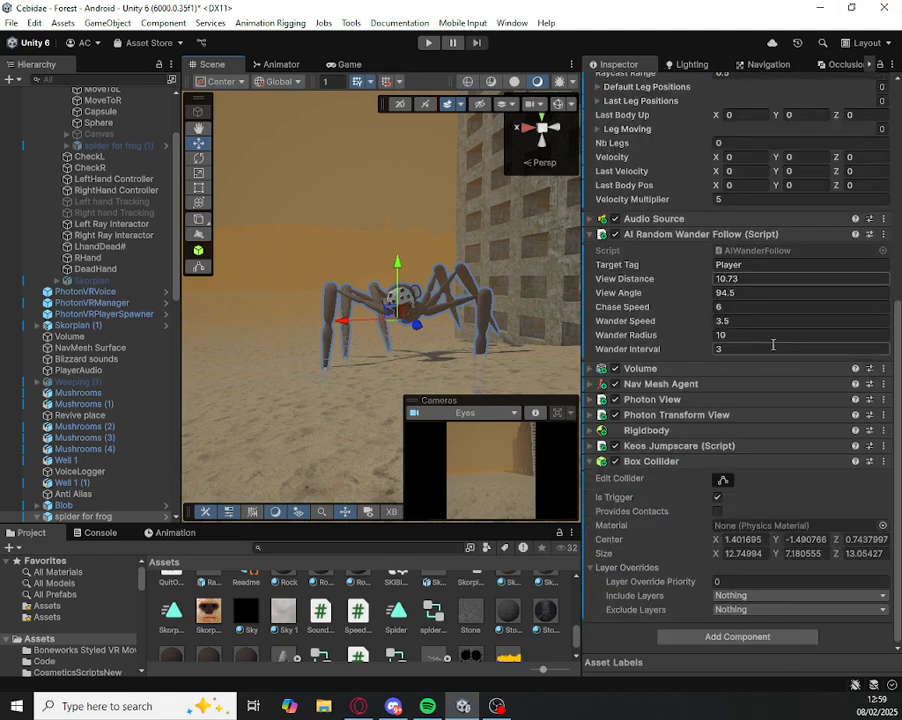
pyautogui.click(803, 252)
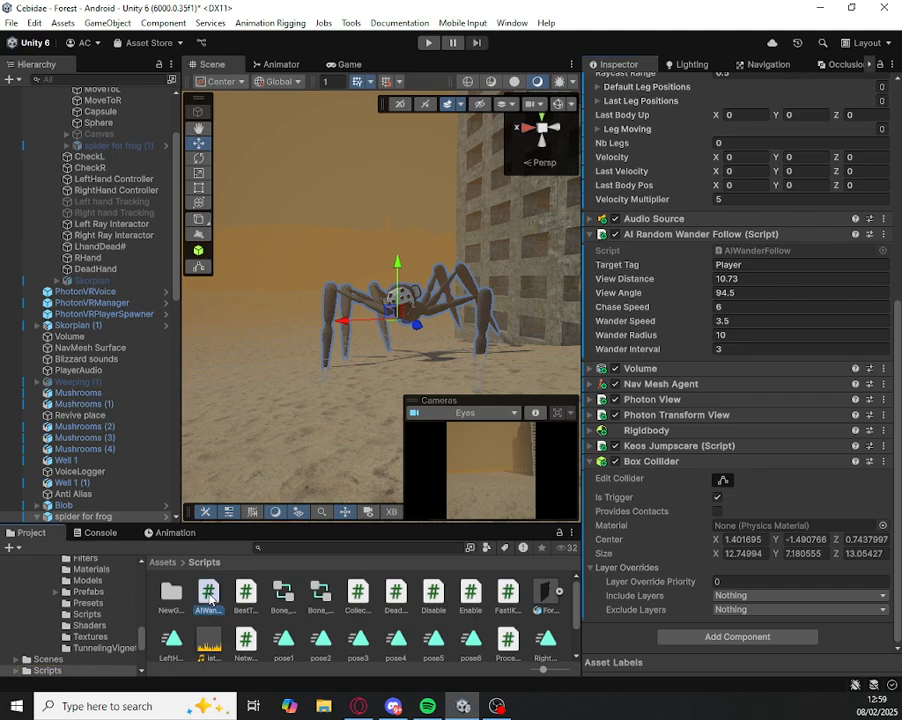
pyautogui.click(208, 596)
pyautogui.scroll(6, 605, 165)
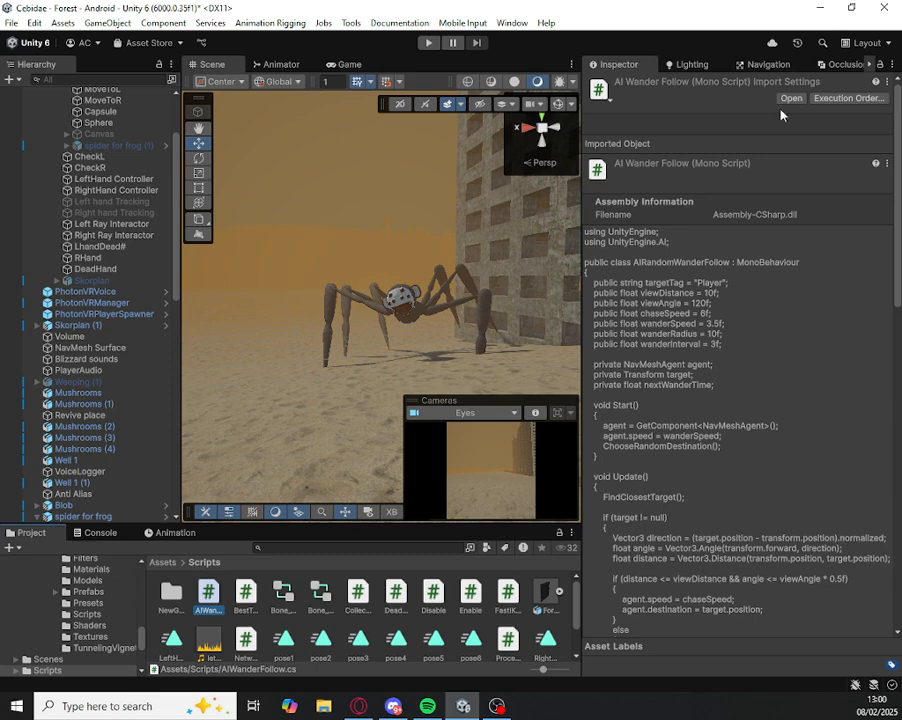
pyautogui.scroll(-15, 799, 249)
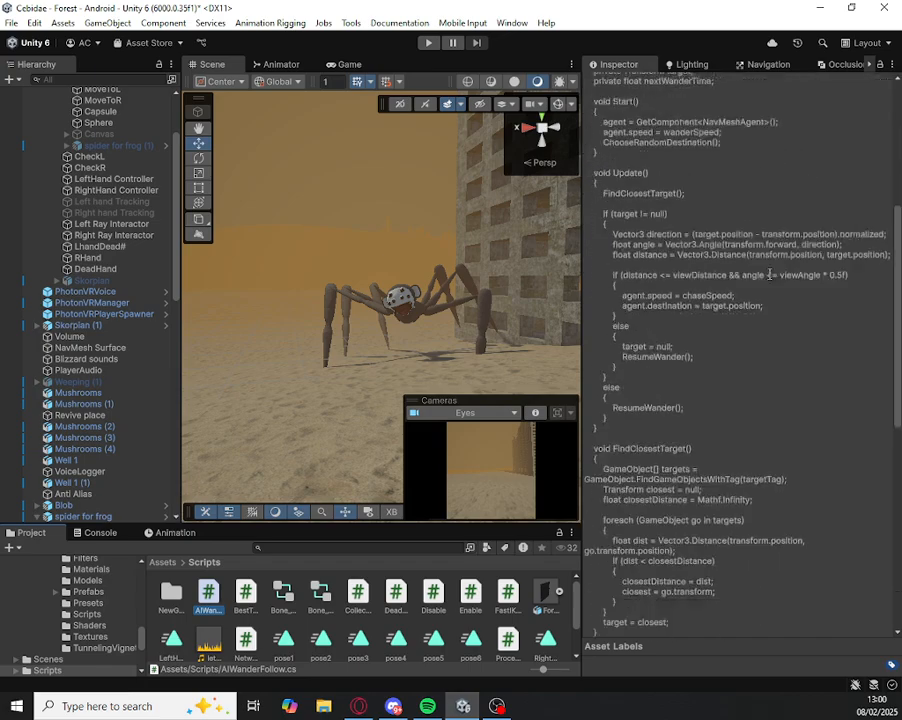
pyautogui.scroll(15, 767, 287)
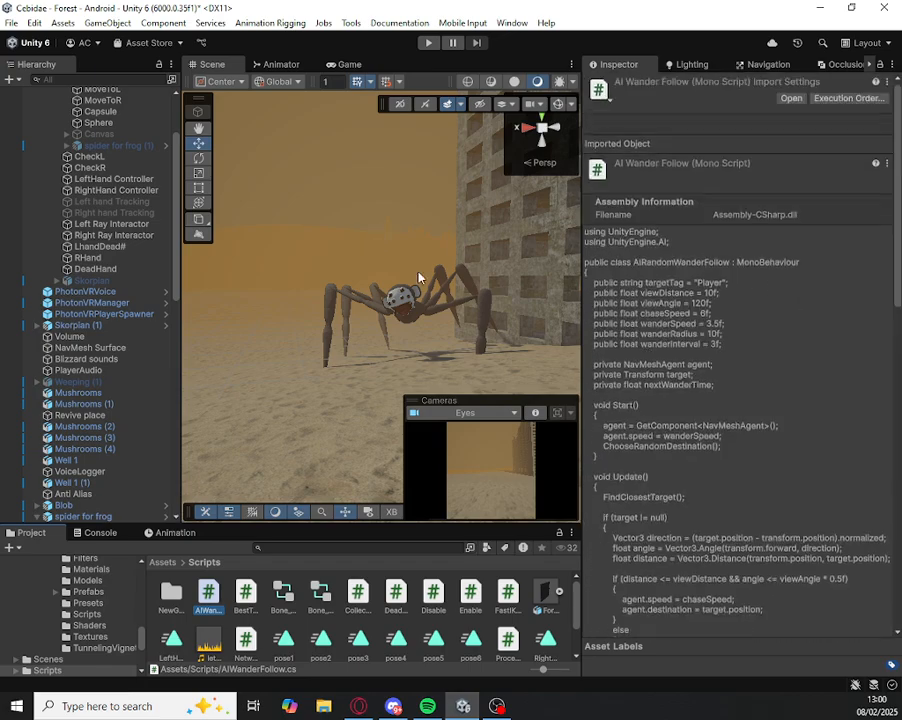
# Step: Examine the author credit comment at the end of the AIWanderFollow script
pyautogui.moveTo(364, 197); pyautogui.dragTo(388, 173, button='right')
pyautogui.click(361, 207)
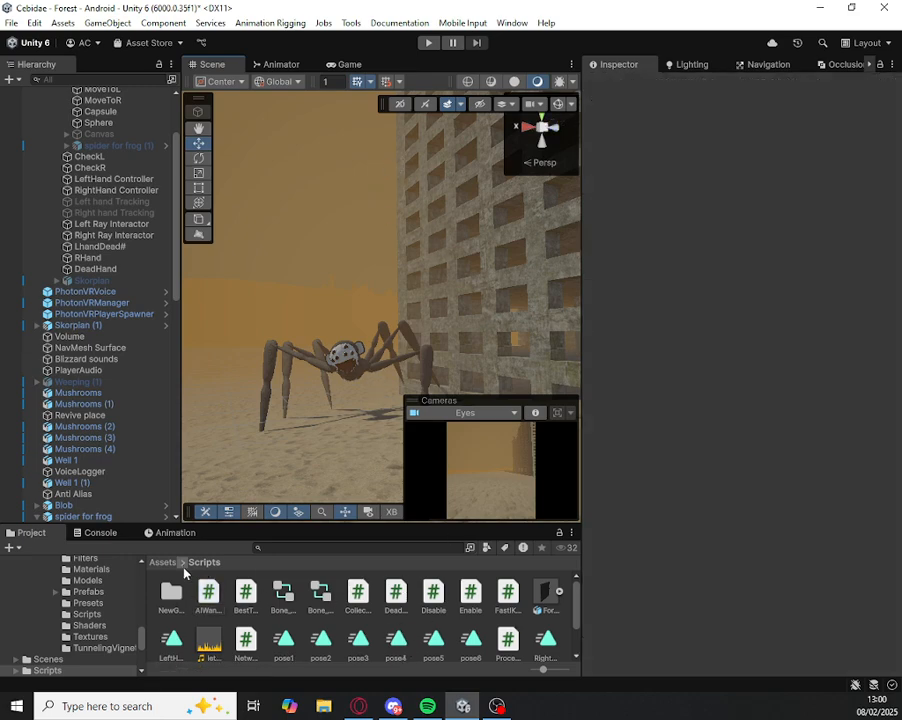
pyautogui.click(208, 594)
pyautogui.scroll(-15, 849, 525)
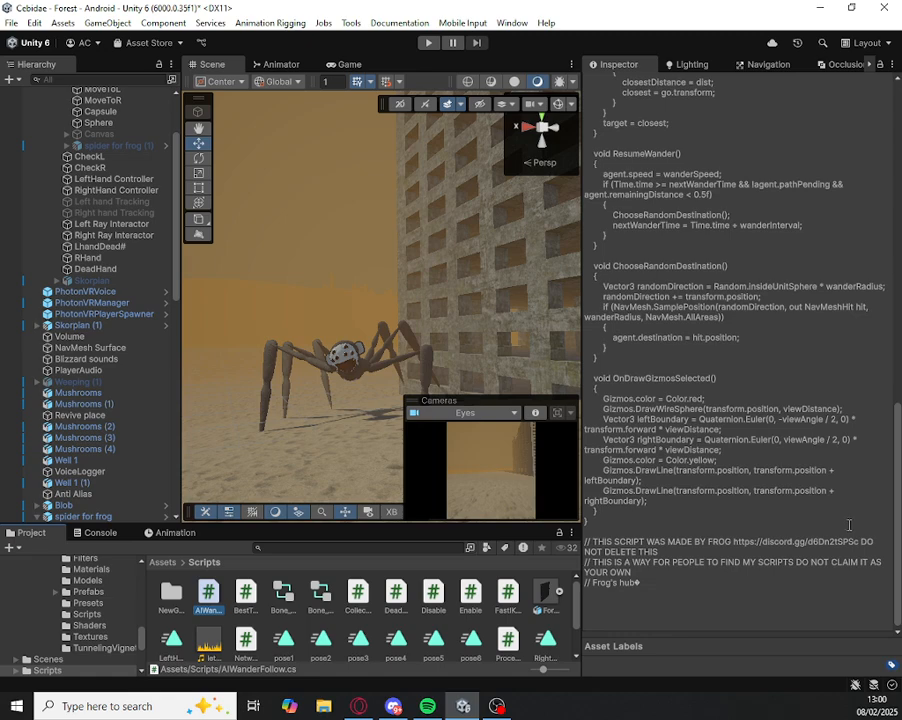
pyautogui.moveTo(692, 587); pyautogui.dragTo(641, 561)
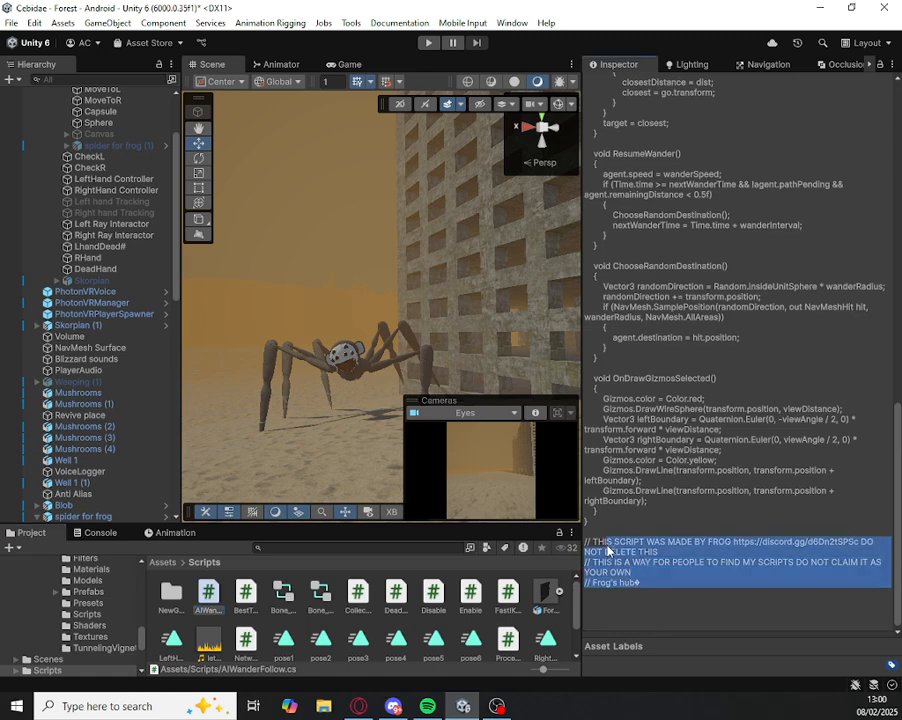
pyautogui.click(337, 272)
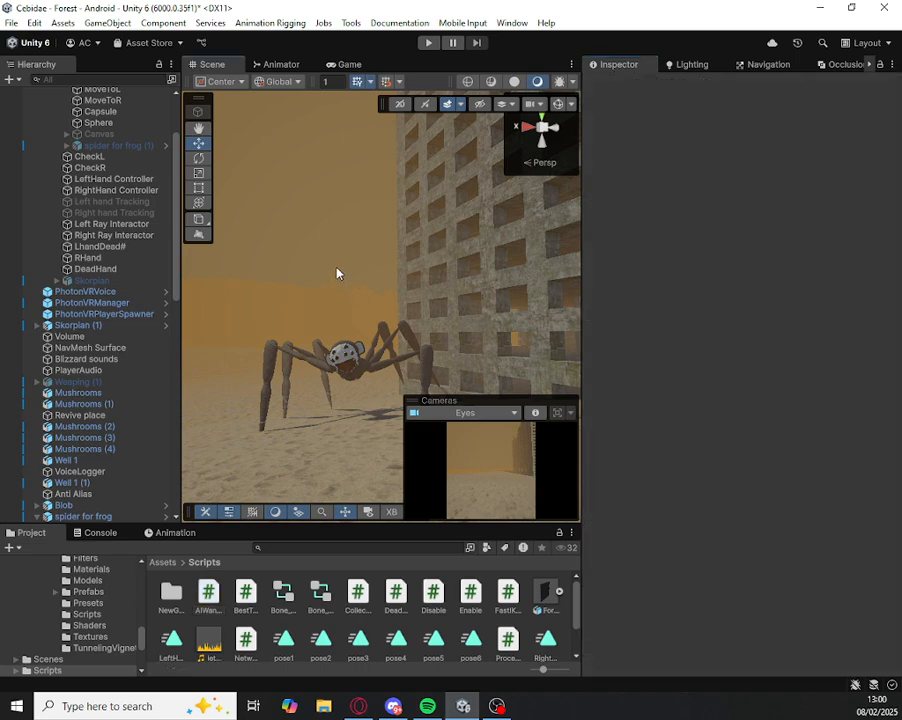
pyautogui.hotkey('alt', 'Tab')
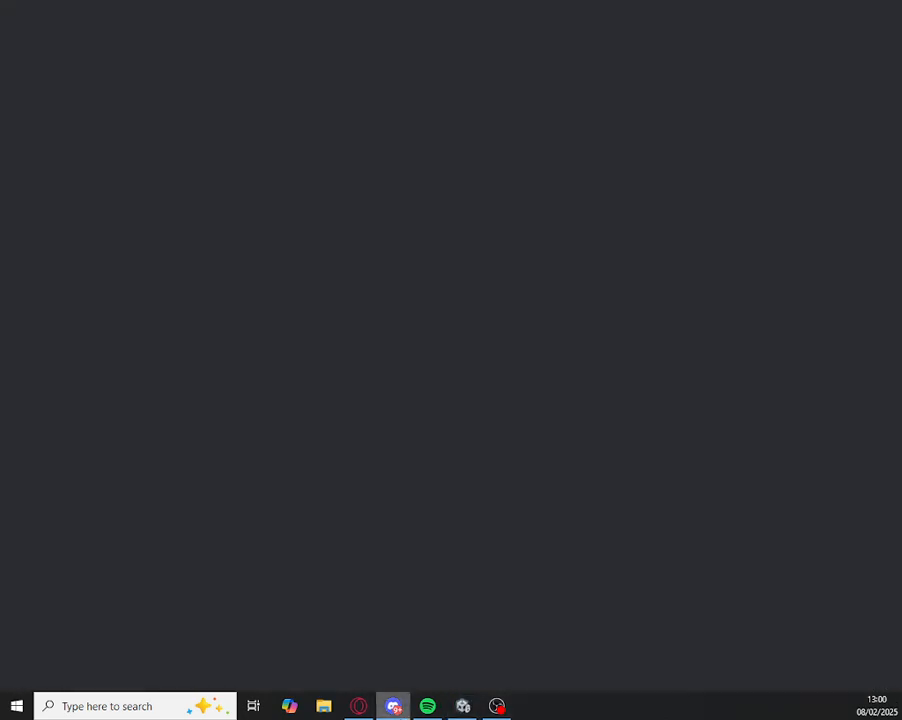
pyautogui.hotkey('alt', 'Tab')
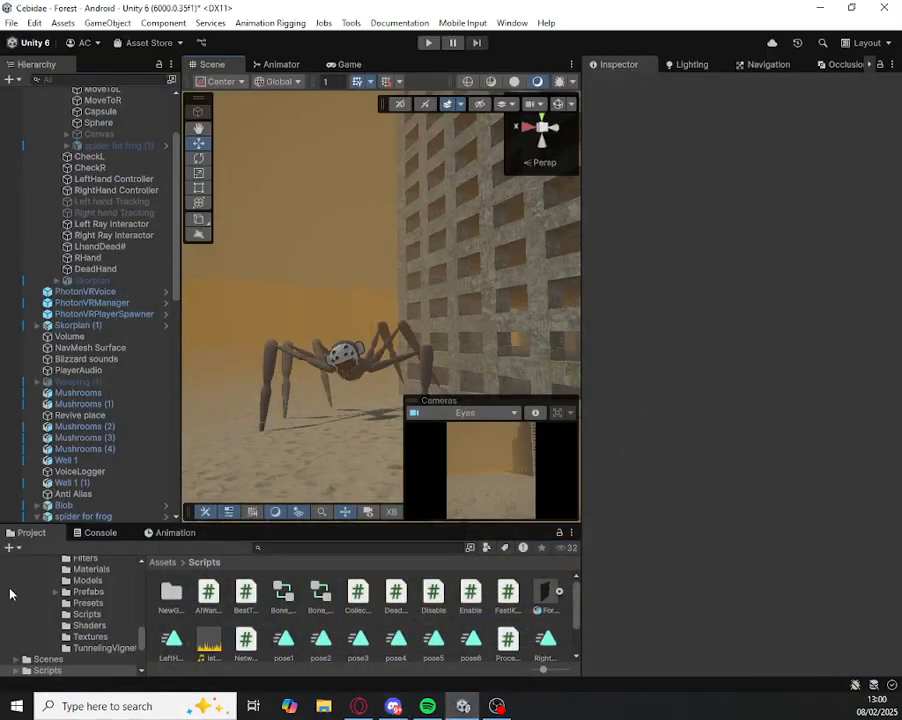